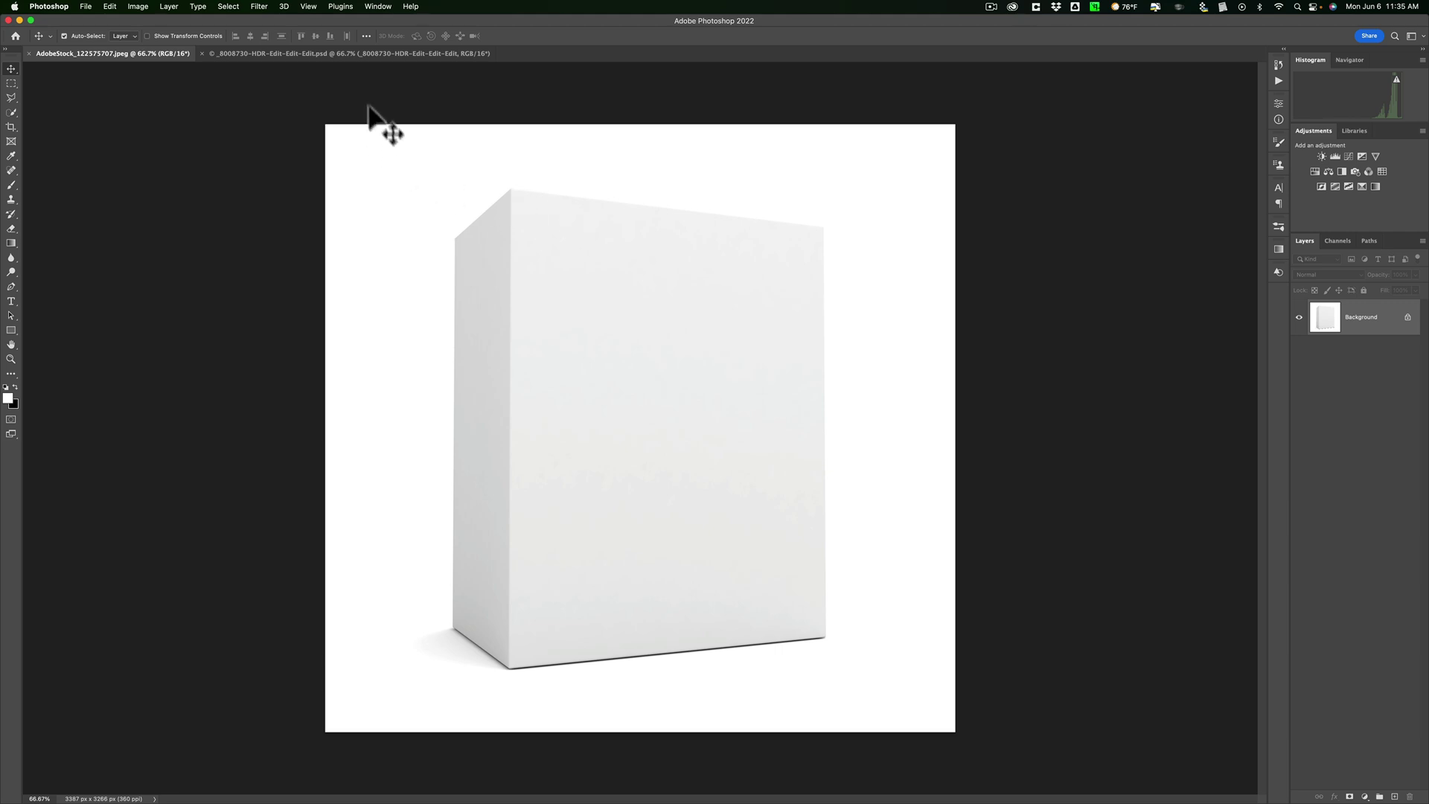
# Switch from the white box image to the _8008730-HDR-Edit-Edit.psd night city photo tab.
pyautogui.click(336, 53)
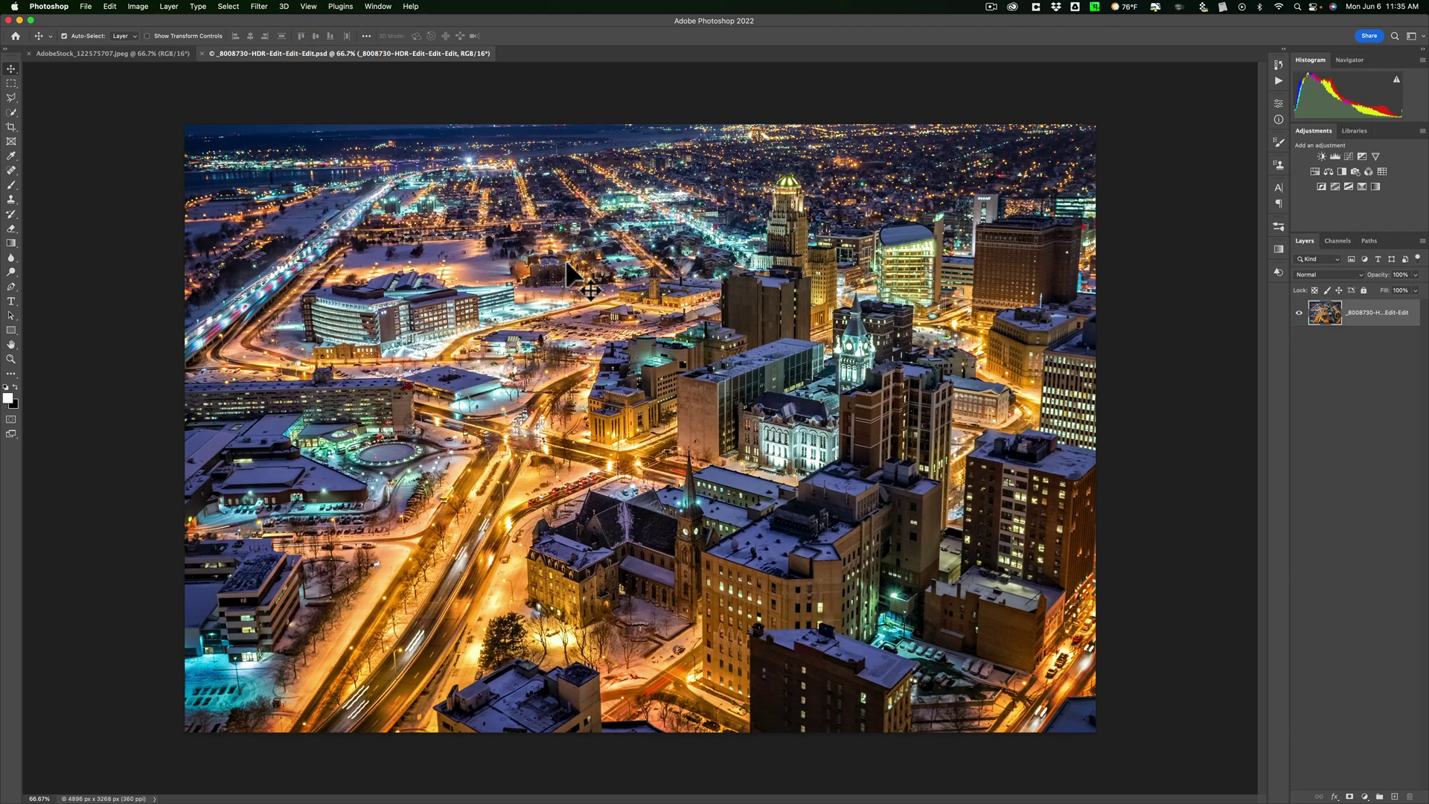
pyautogui.click(164, 54)
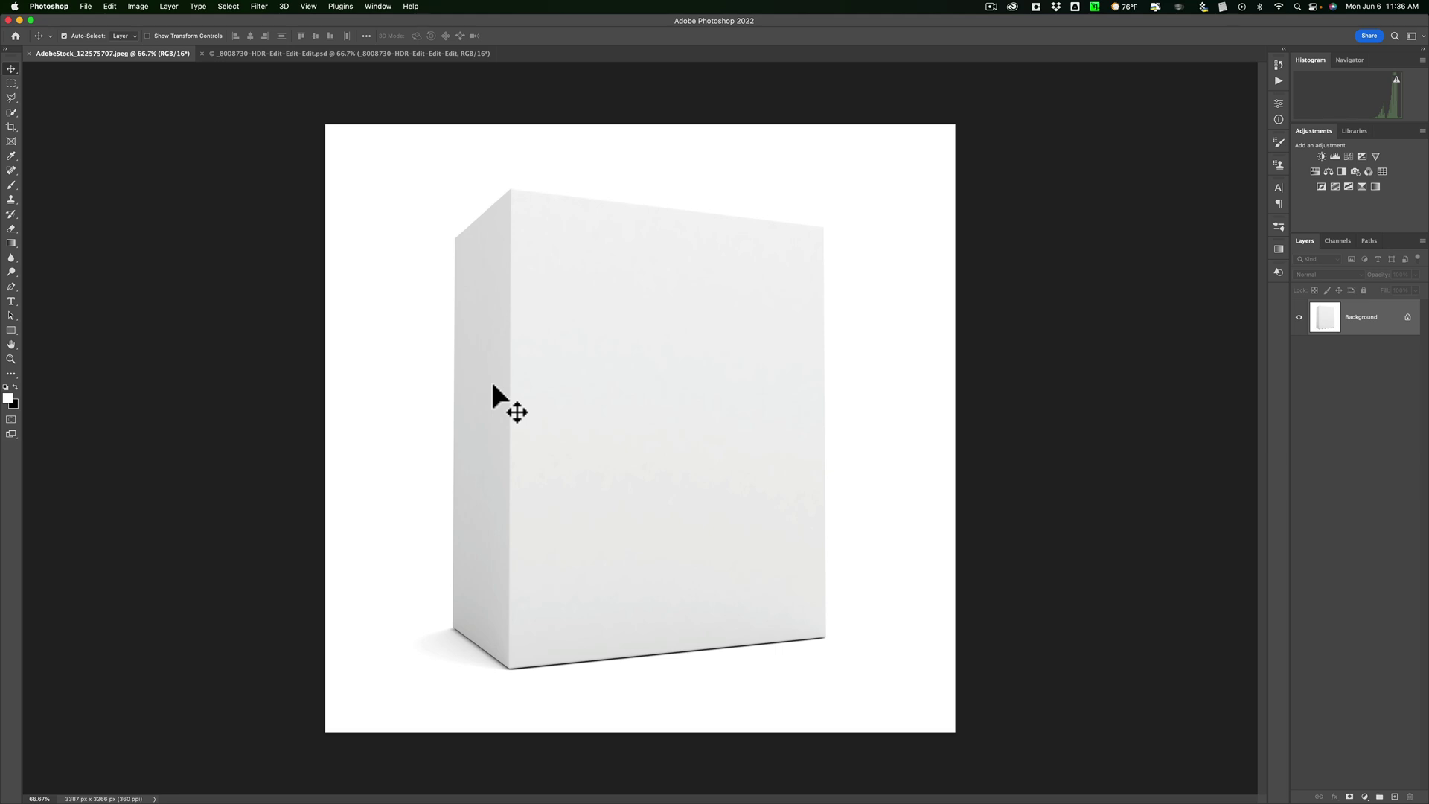
pyautogui.click(391, 53)
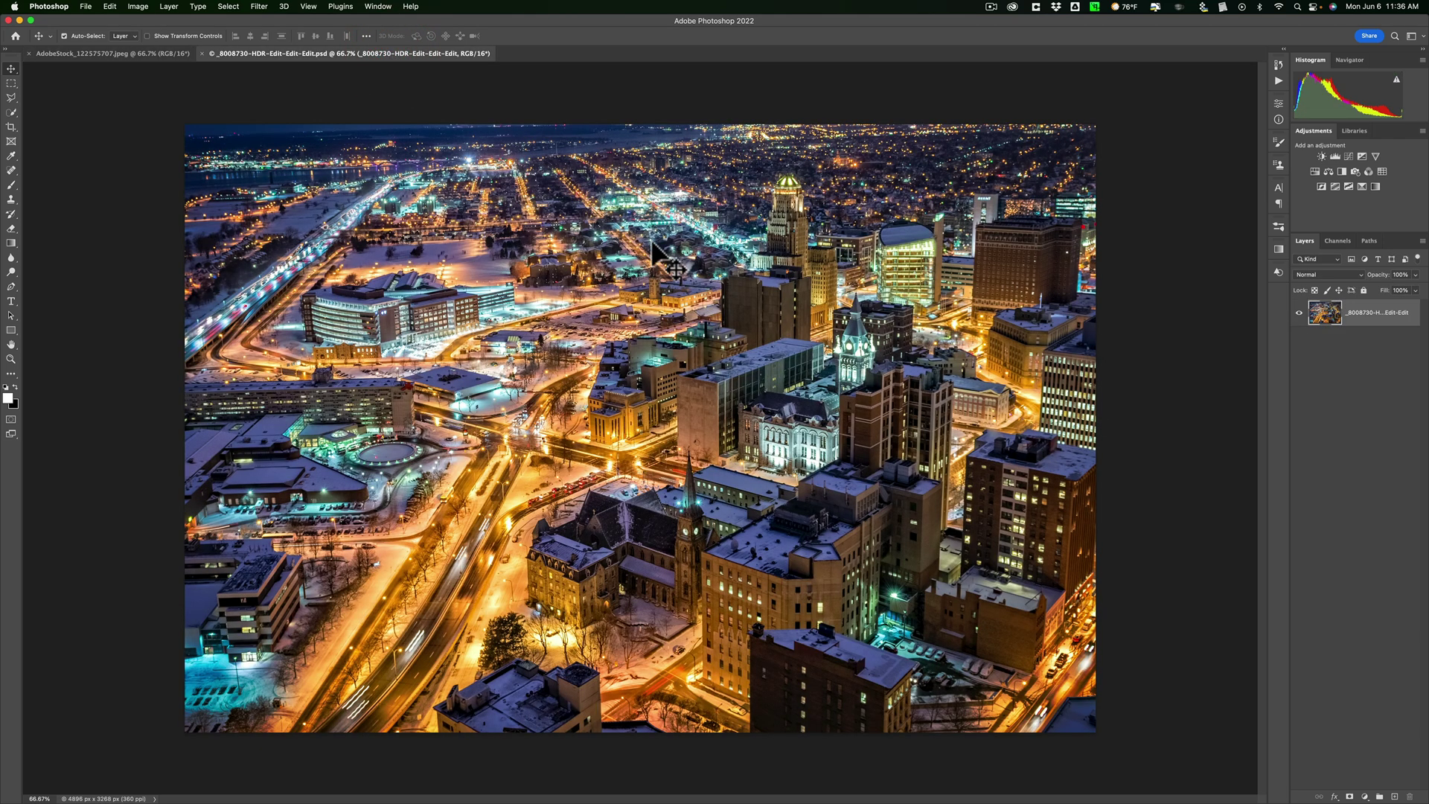
# Select the whole night city photo and copy it to the clipboard.
pyautogui.press('super+a')
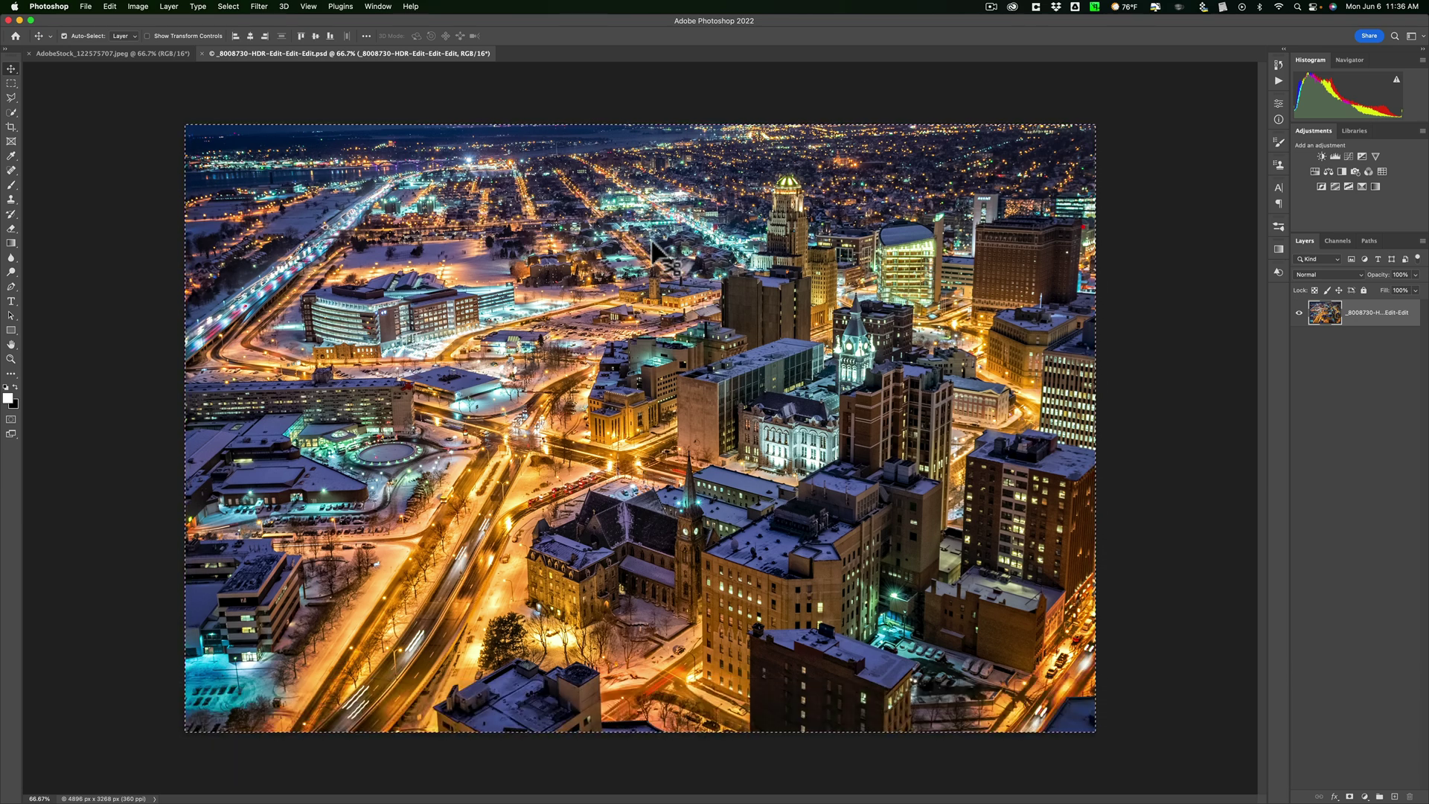
pyautogui.press('super+c')
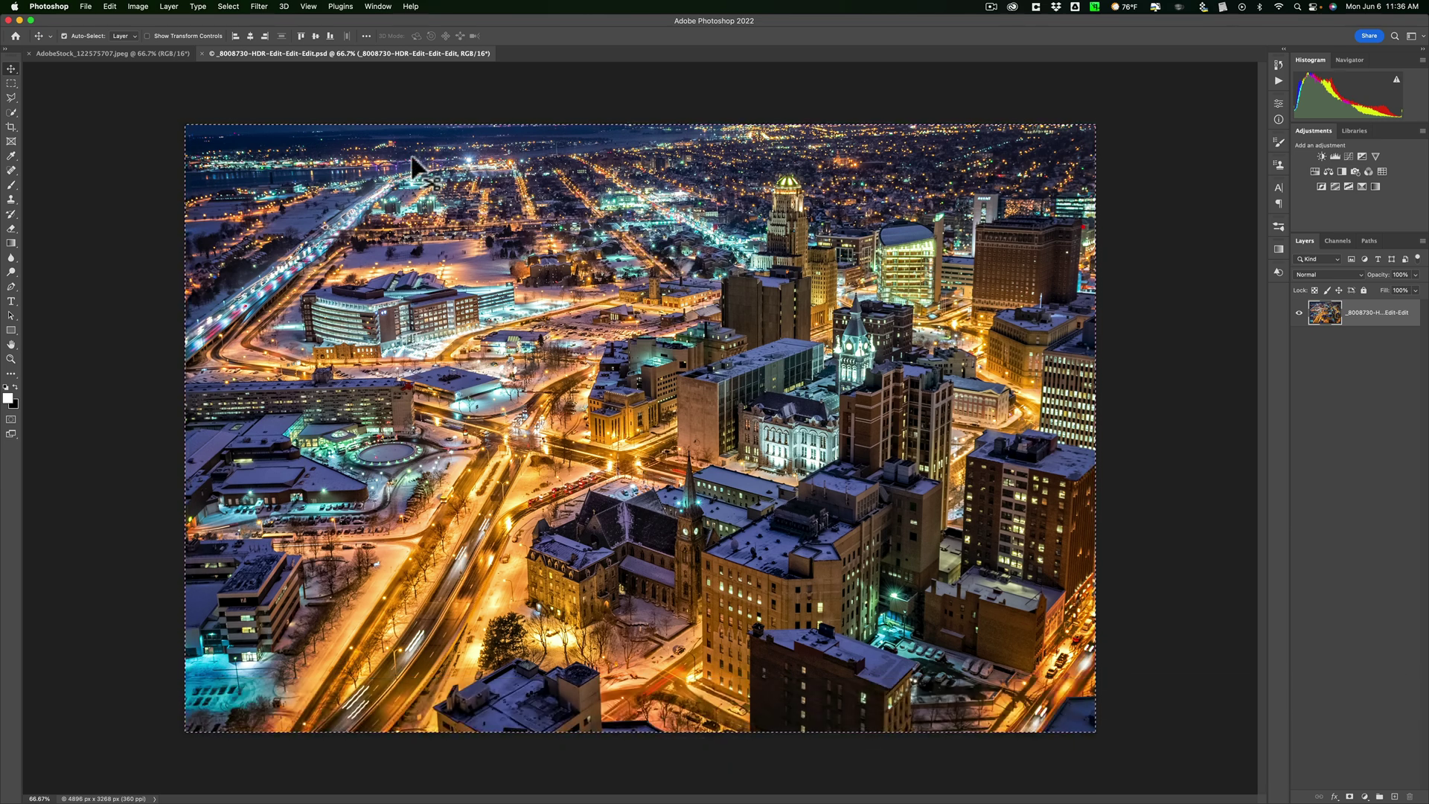
# In the box image, add an empty Layer 1 above Background and launch Filter > Vanishing Point.
pyautogui.click(159, 55)
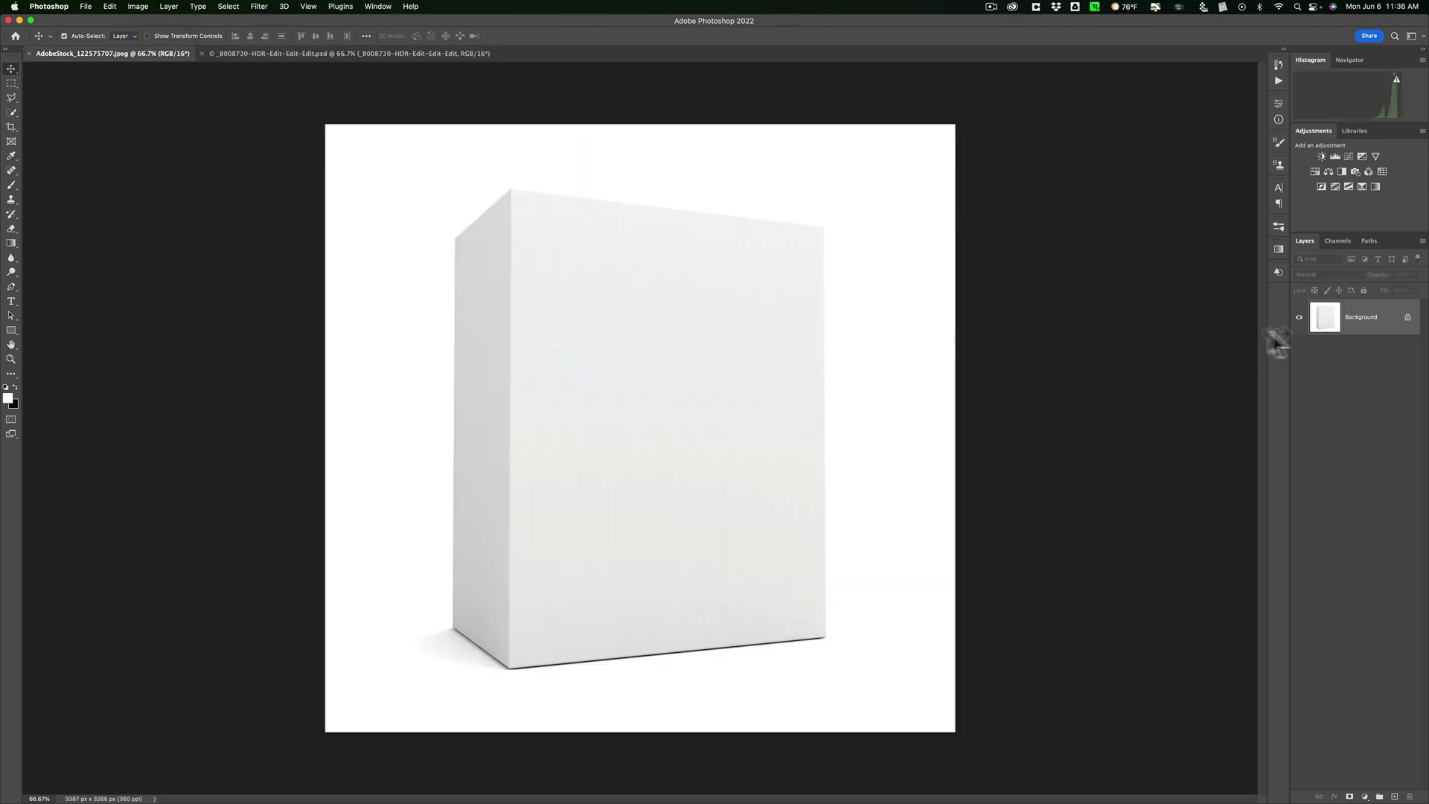
pyautogui.moveTo(1323, 318); pyautogui.dragTo(1346, 318)
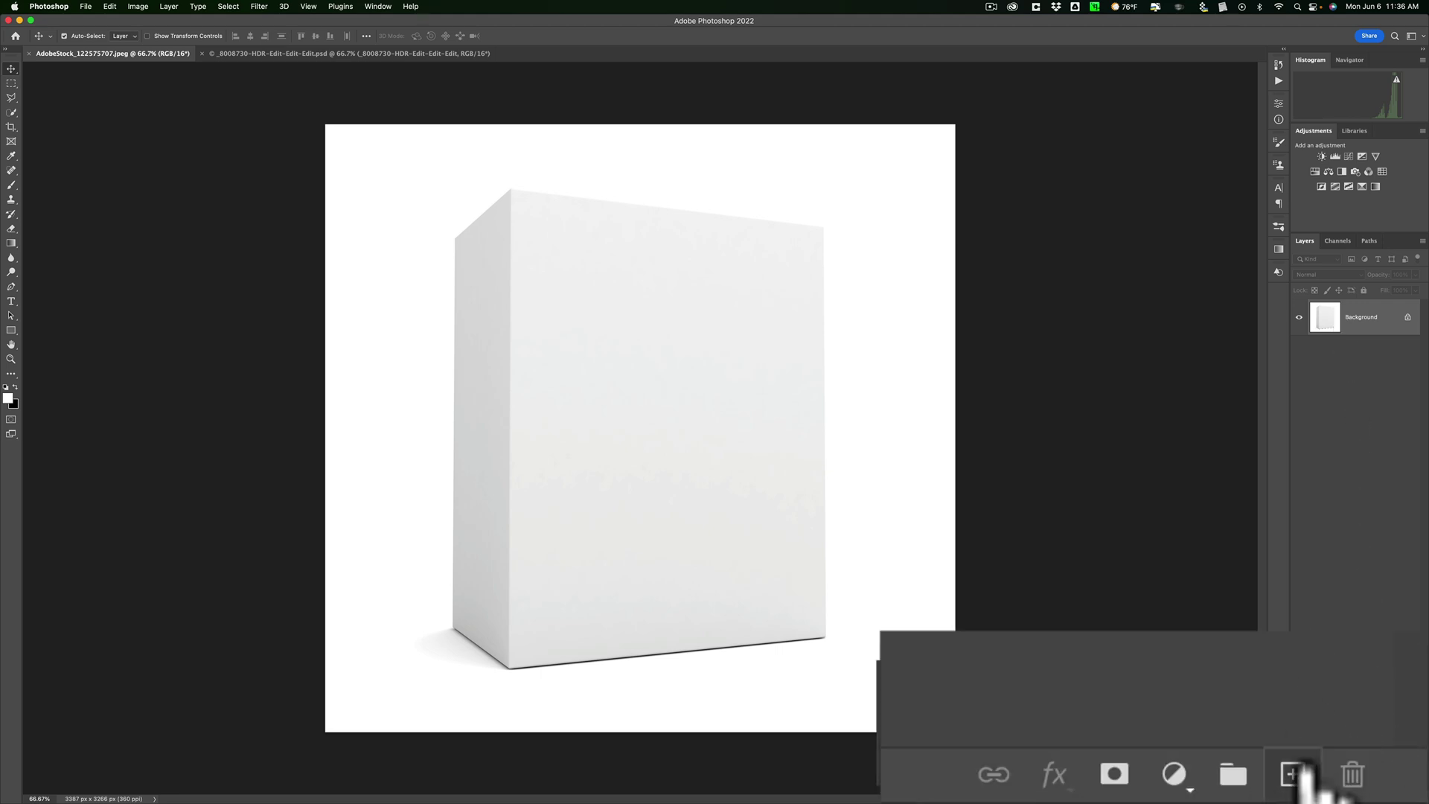
pyautogui.click(1395, 798)
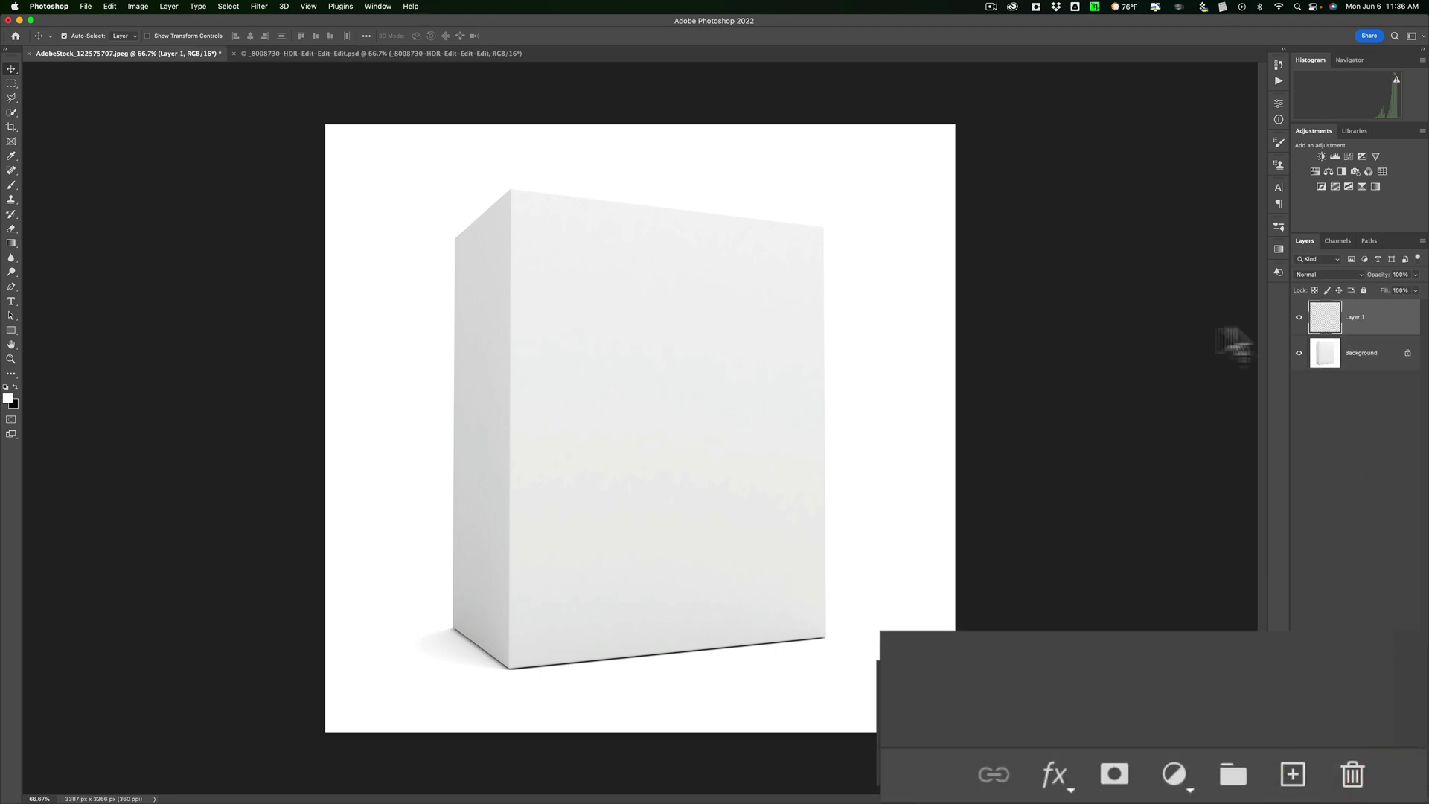
pyautogui.click(260, 7)
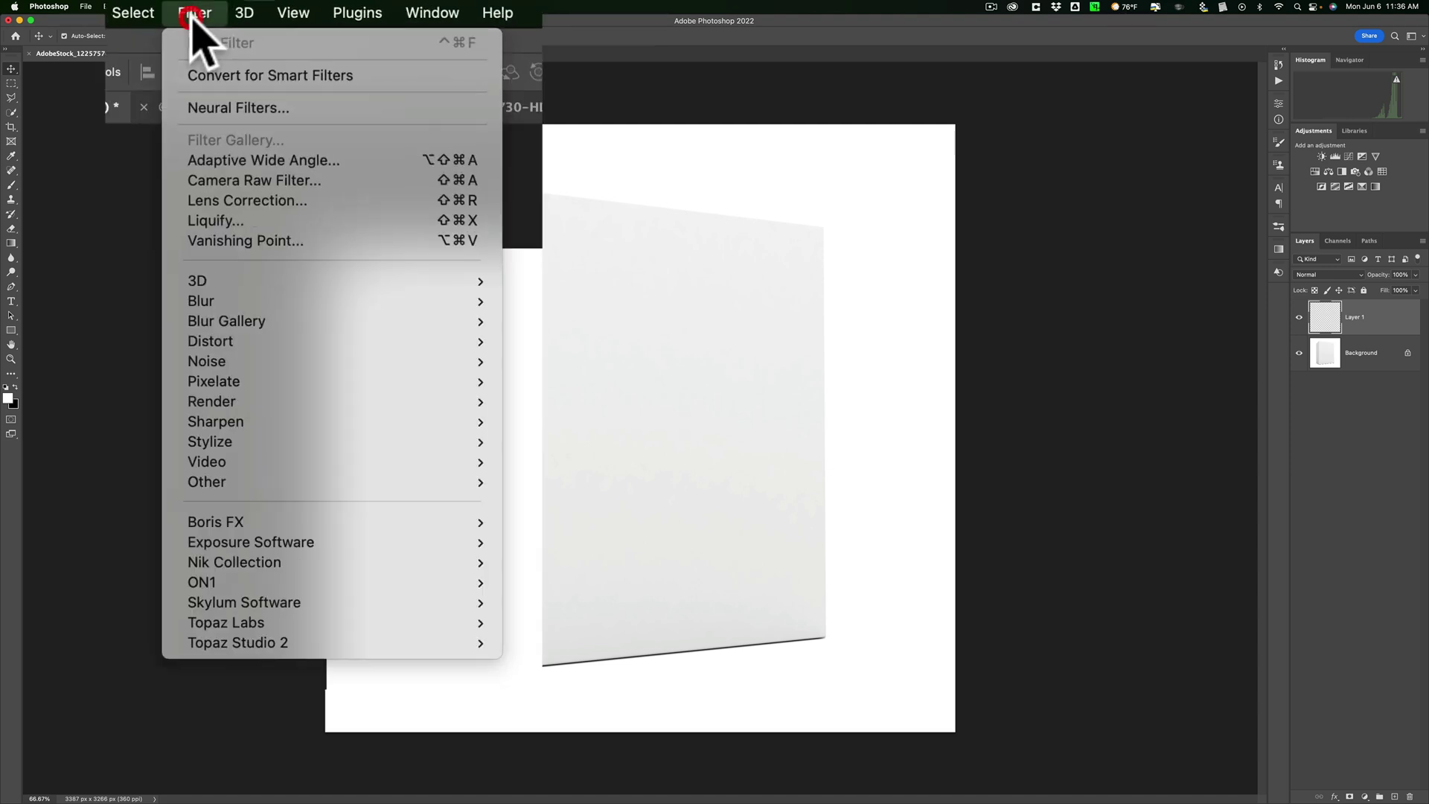
pyautogui.click(244, 244)
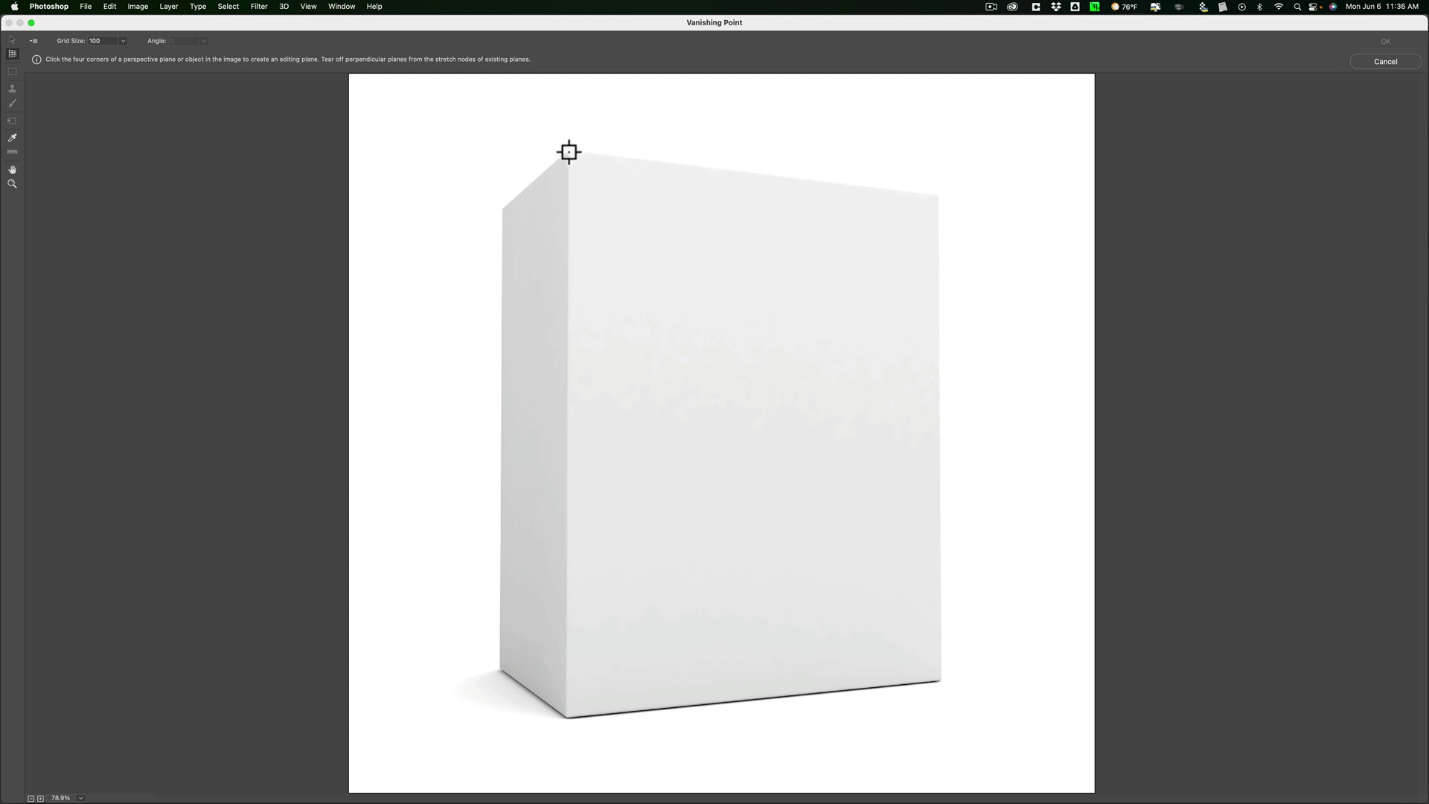
# Place plane corners at the front face's top-left, top-right, bottom-right and bottom-left, zooming with X.
pyautogui.click(569, 152)
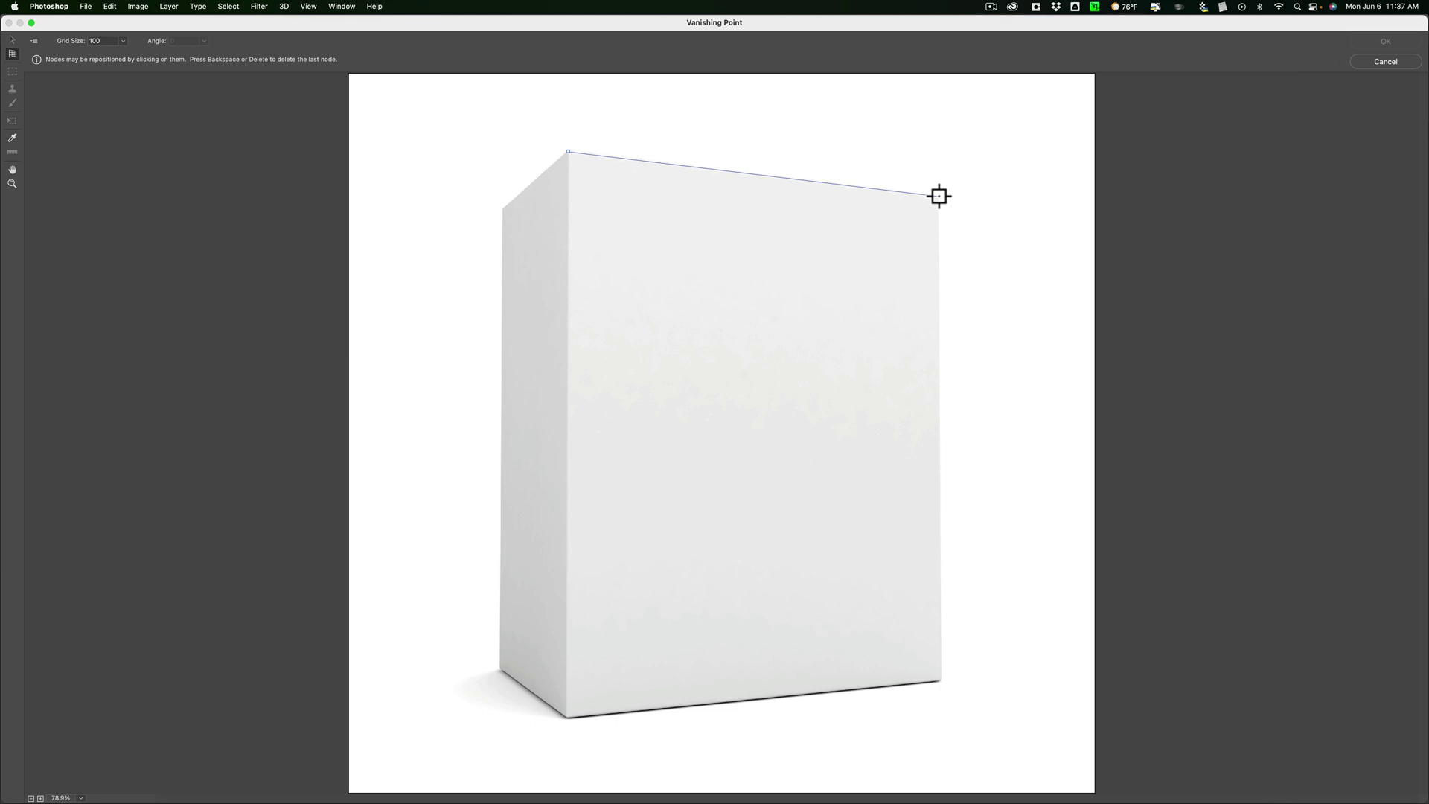
pyautogui.press('x')
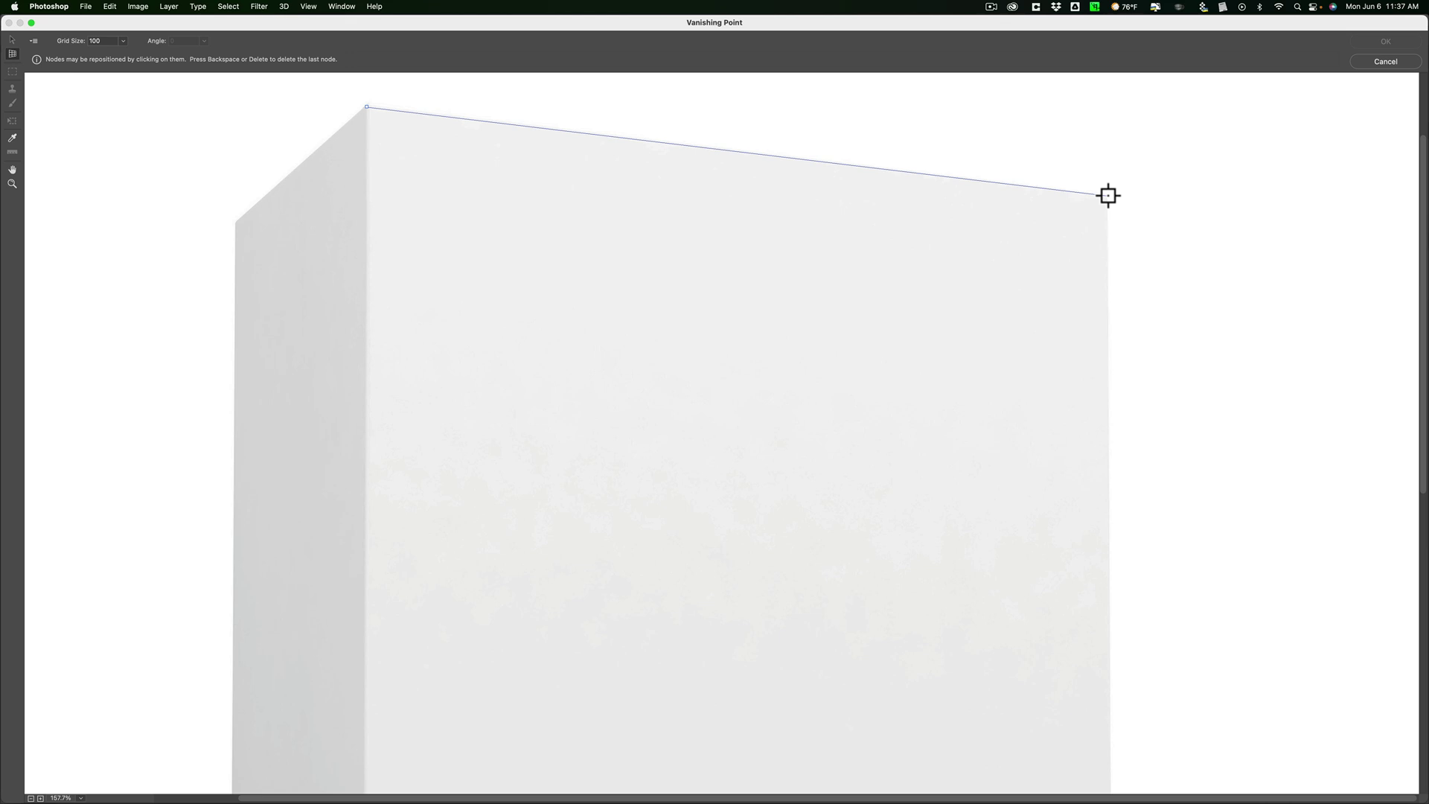
pyautogui.click(1108, 195)
pyautogui.press('x')
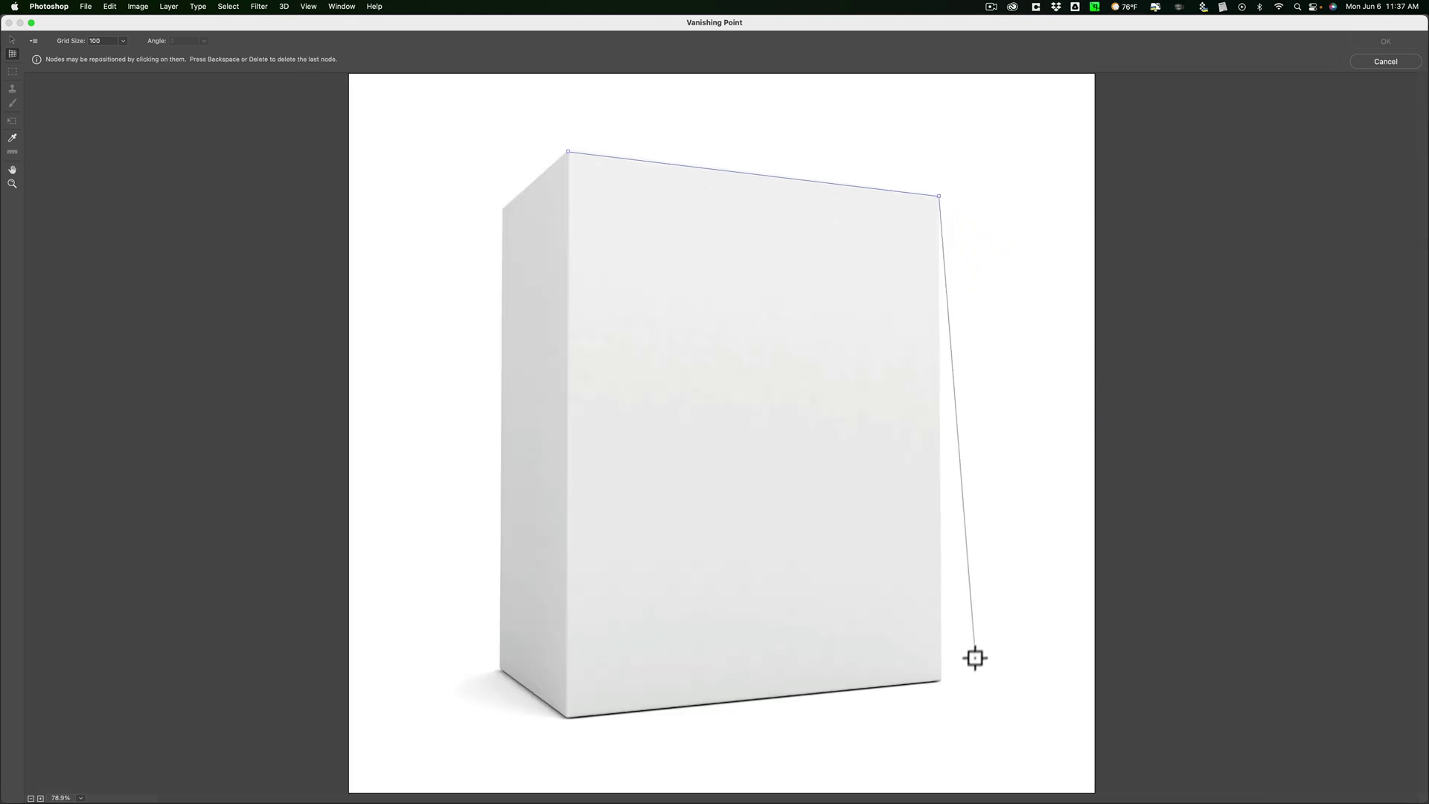
pyautogui.press('x')
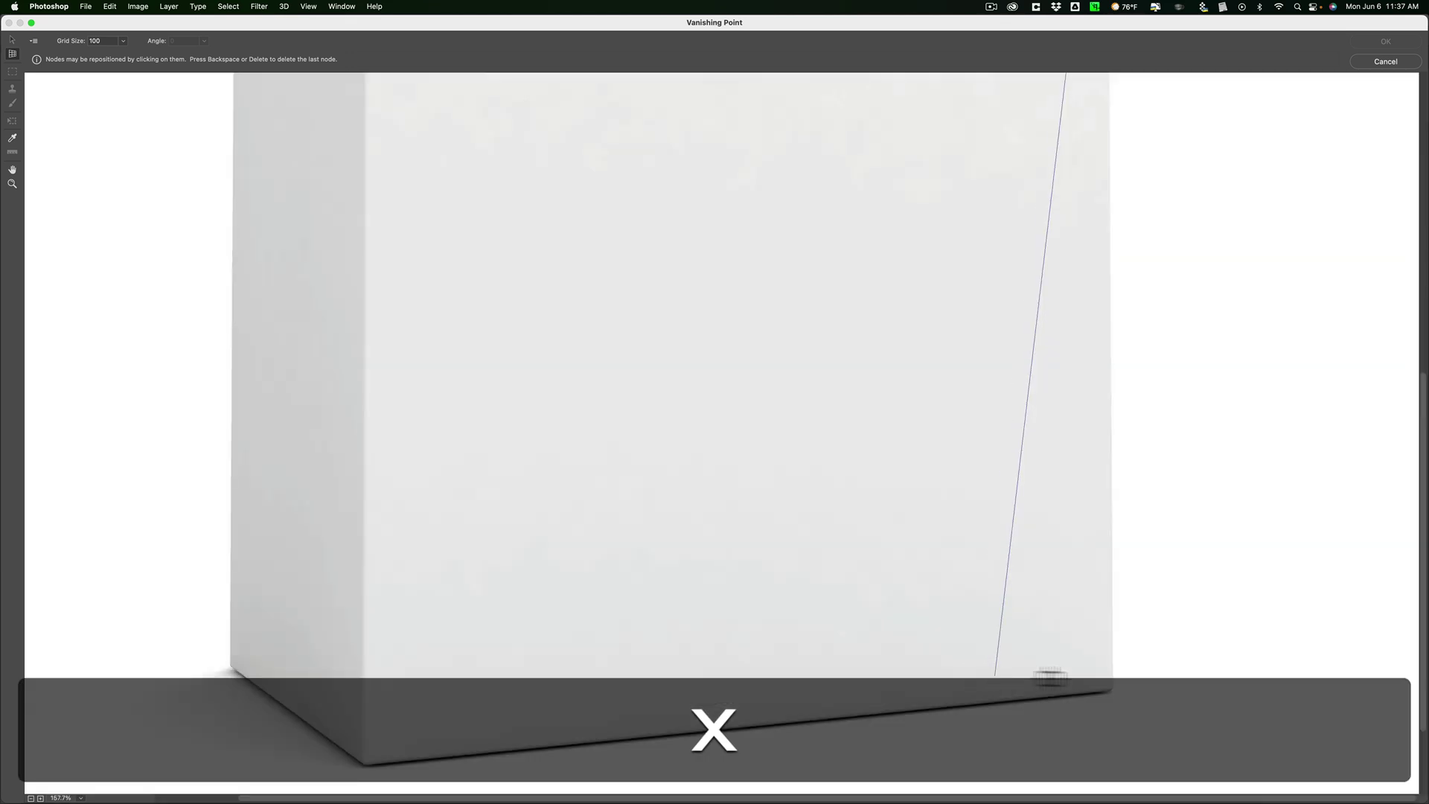
pyautogui.click(1113, 690)
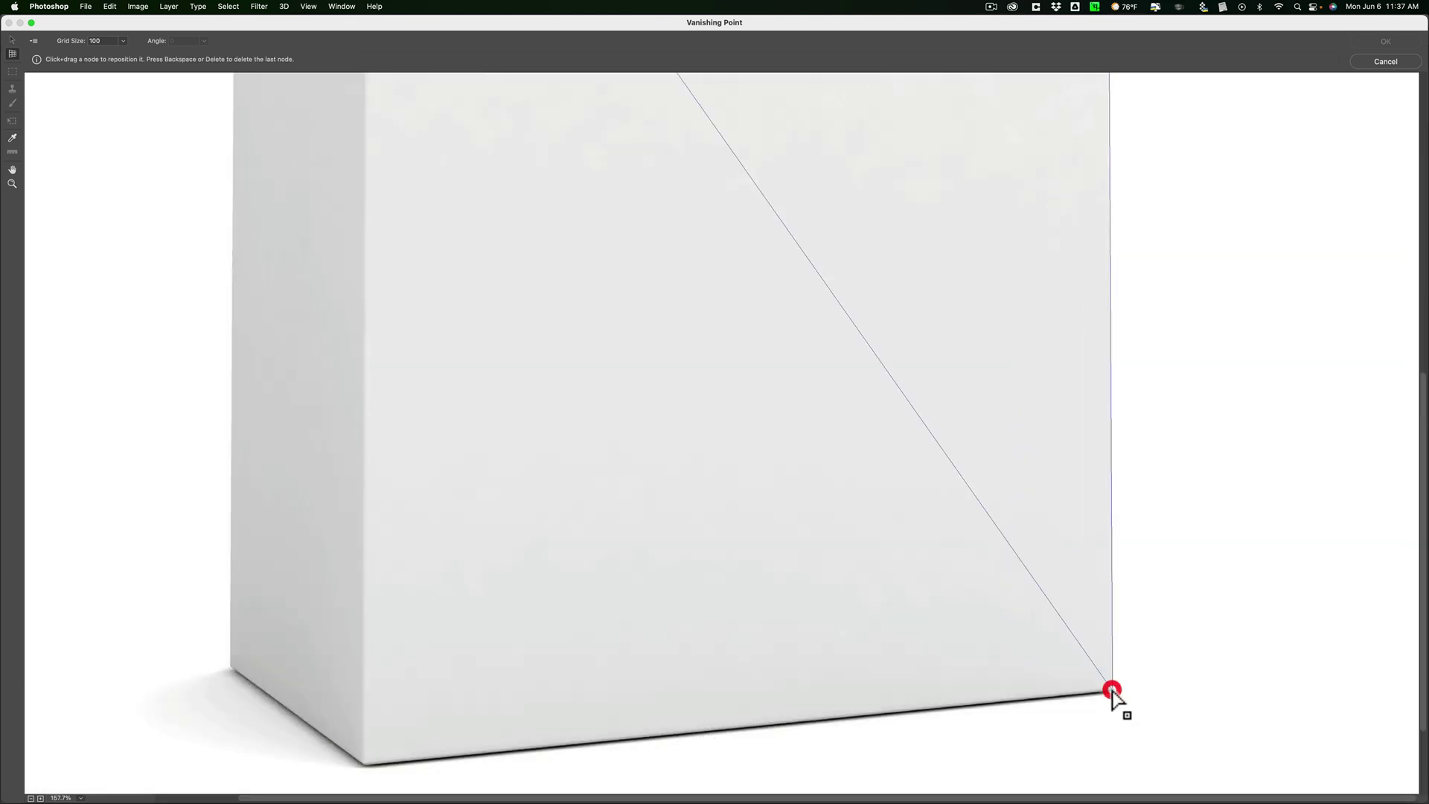
pyautogui.click(361, 760)
pyautogui.press('super+minus')
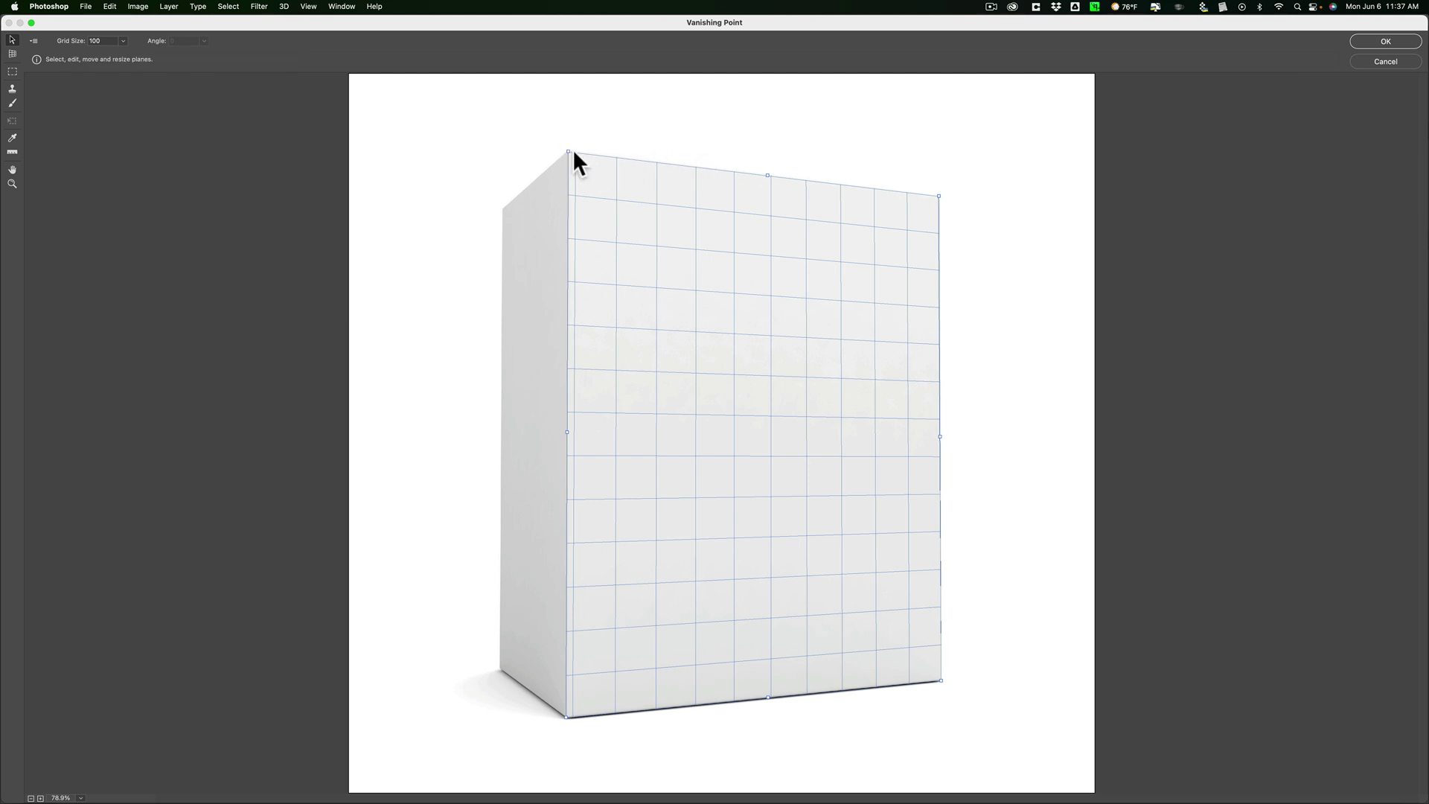
# Zoom in and adjust the front plane's top-left, top-right and bottom-left nodes onto the box edges.
pyautogui.press('x')
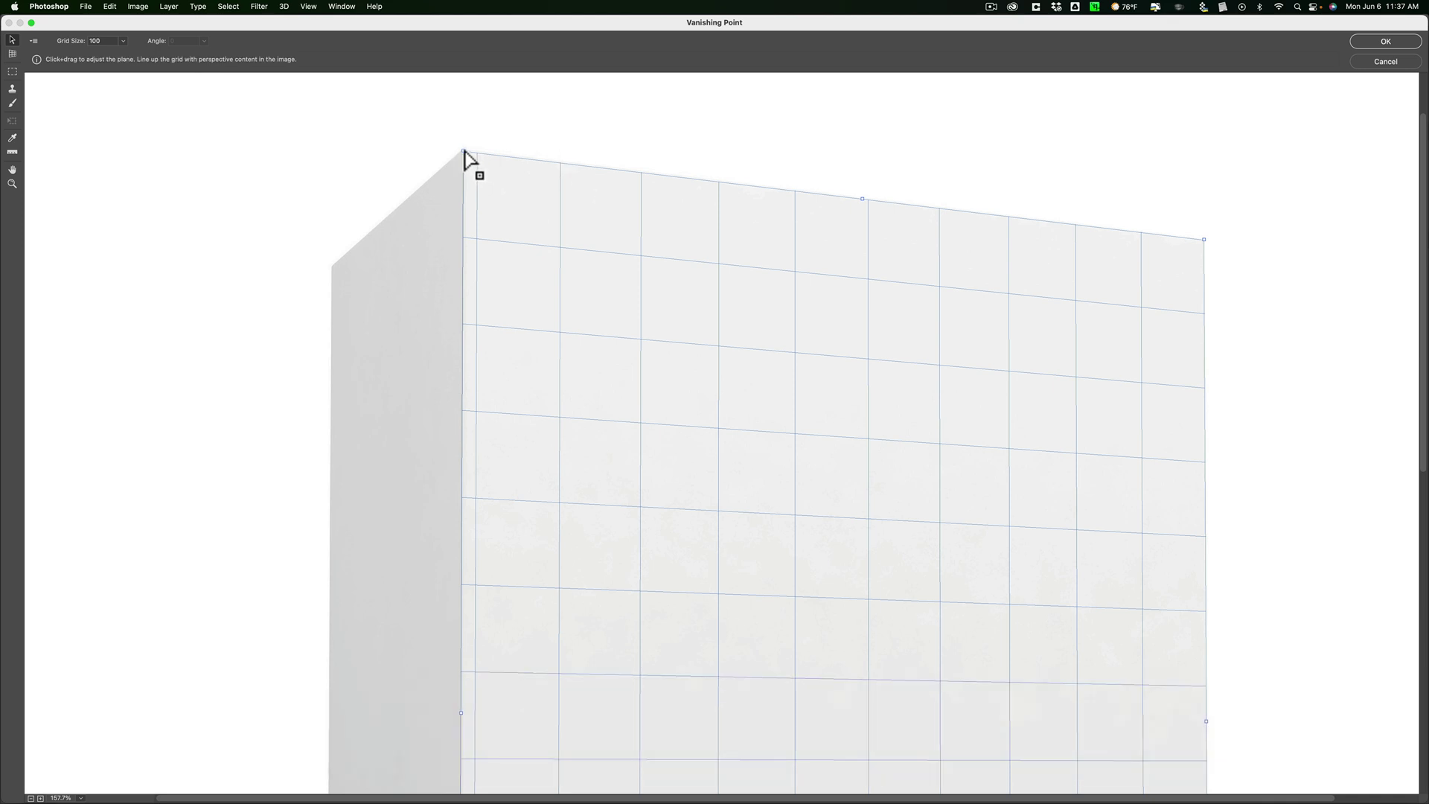
pyautogui.moveTo(464, 151); pyautogui.dragTo(465, 152)
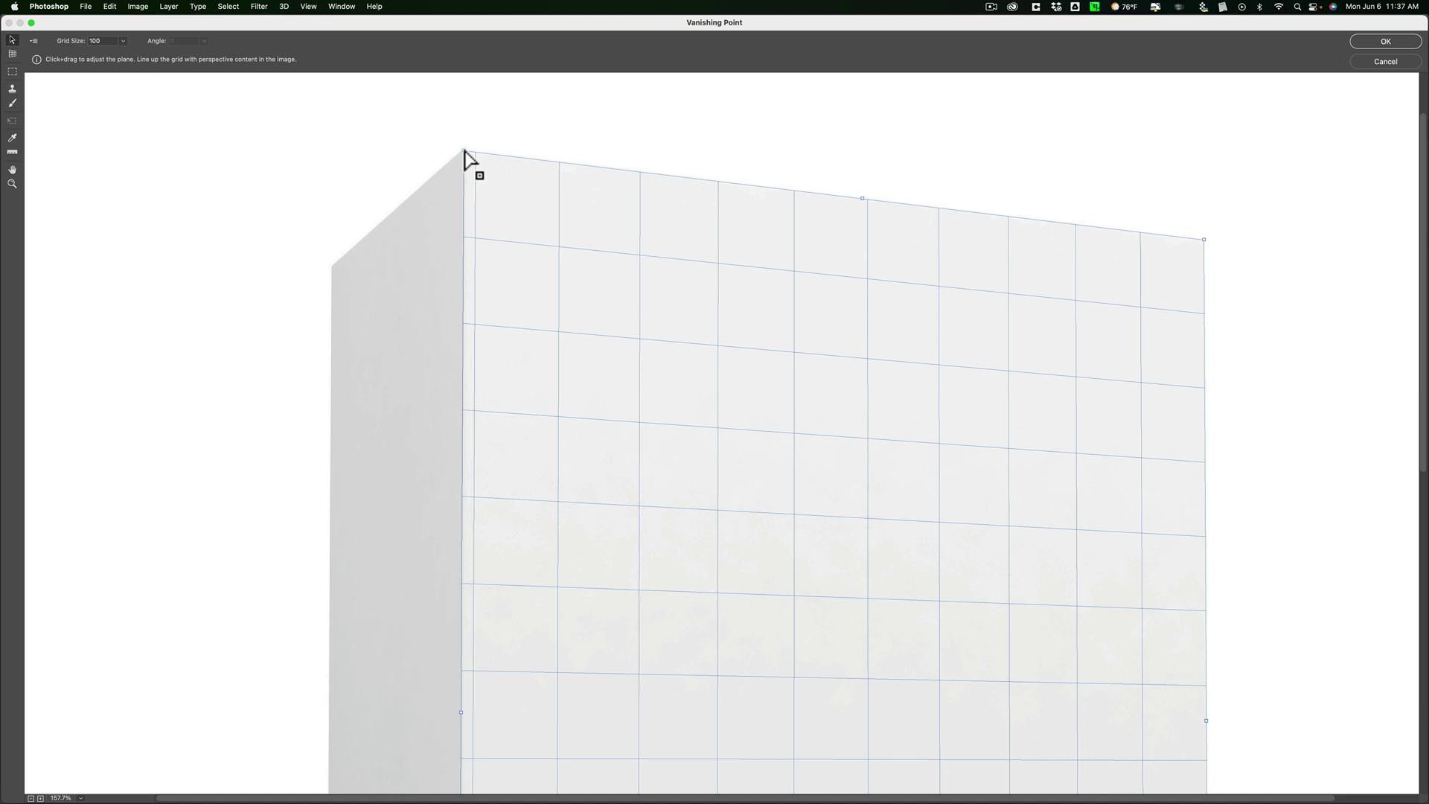
pyautogui.click(464, 151)
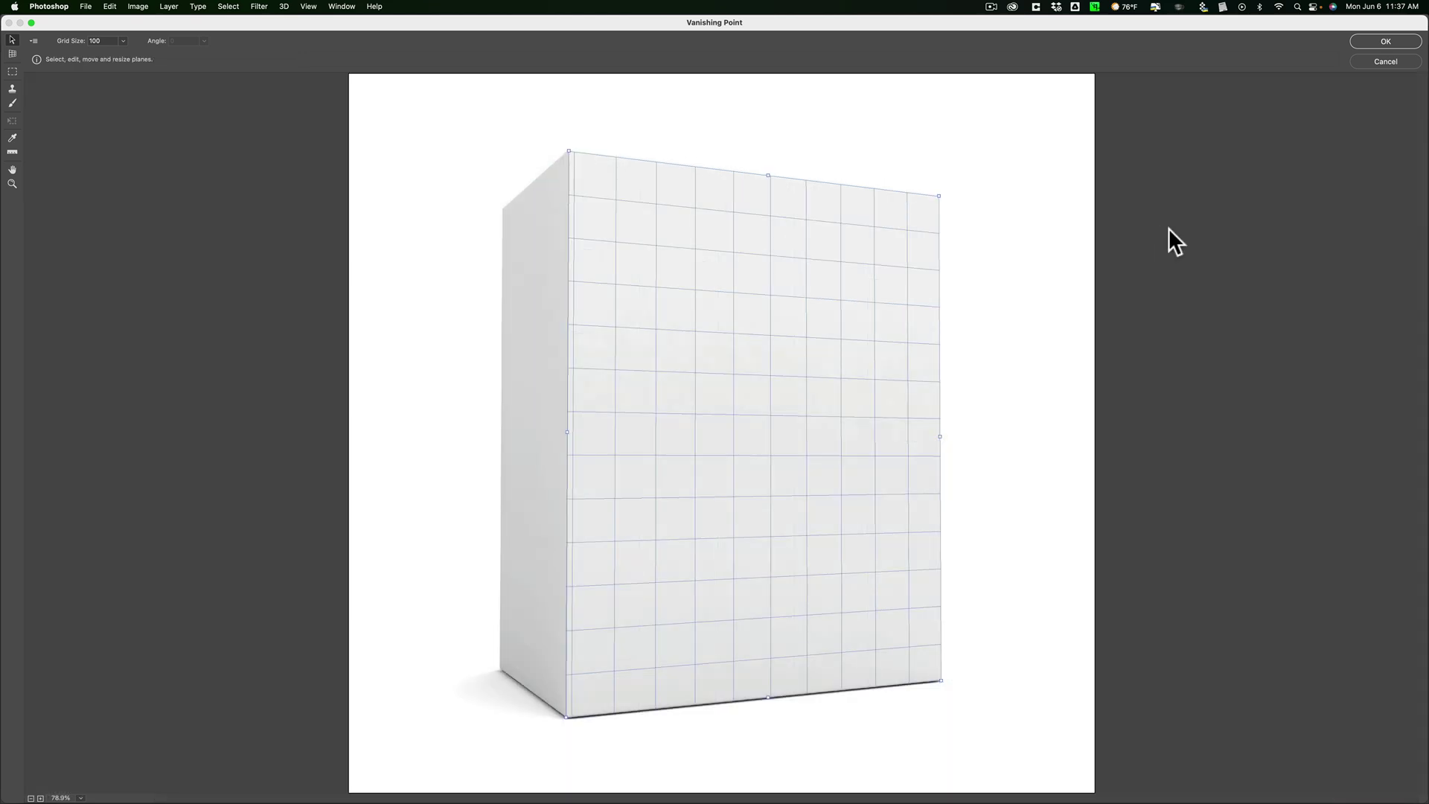
pyautogui.press('x')
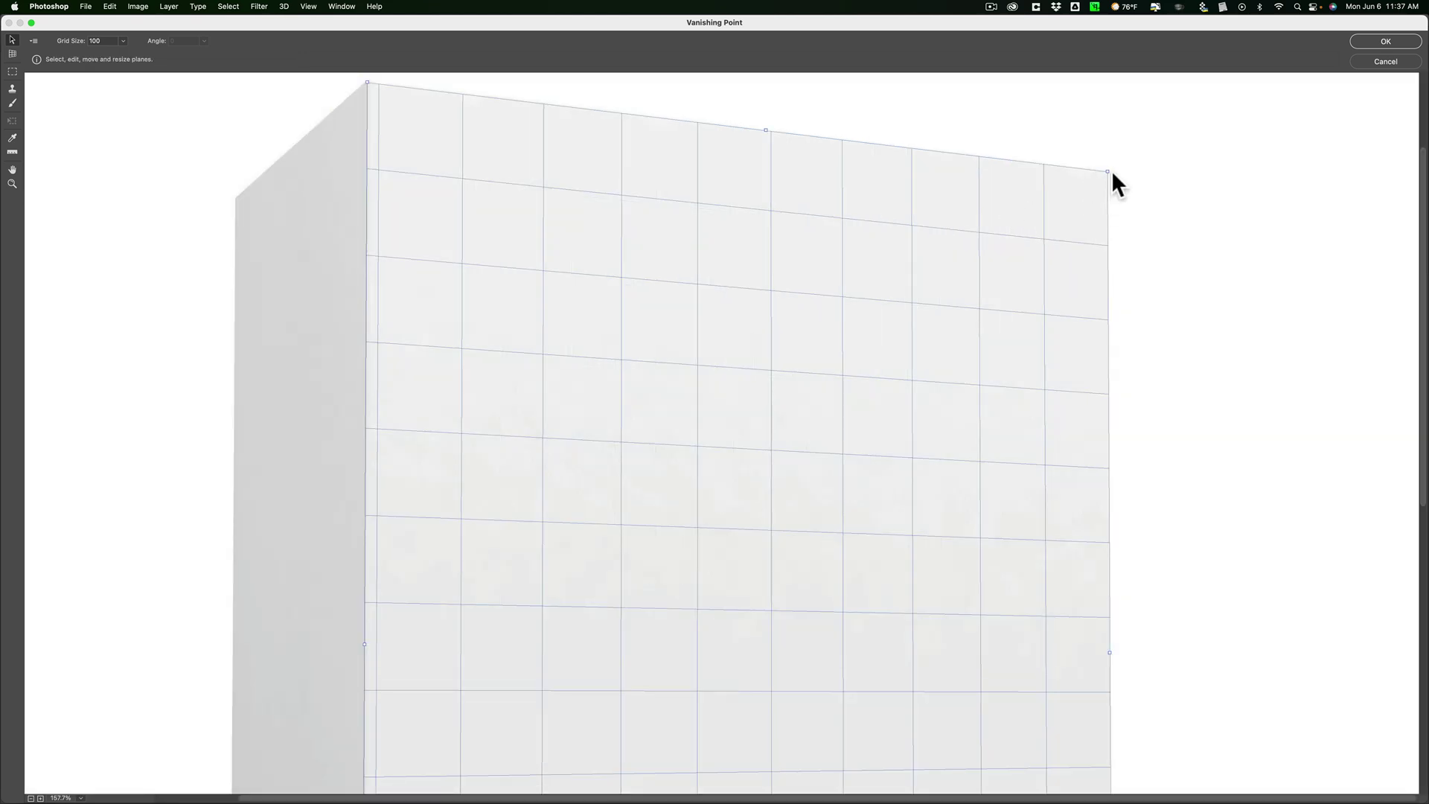
pyautogui.click(813, 149)
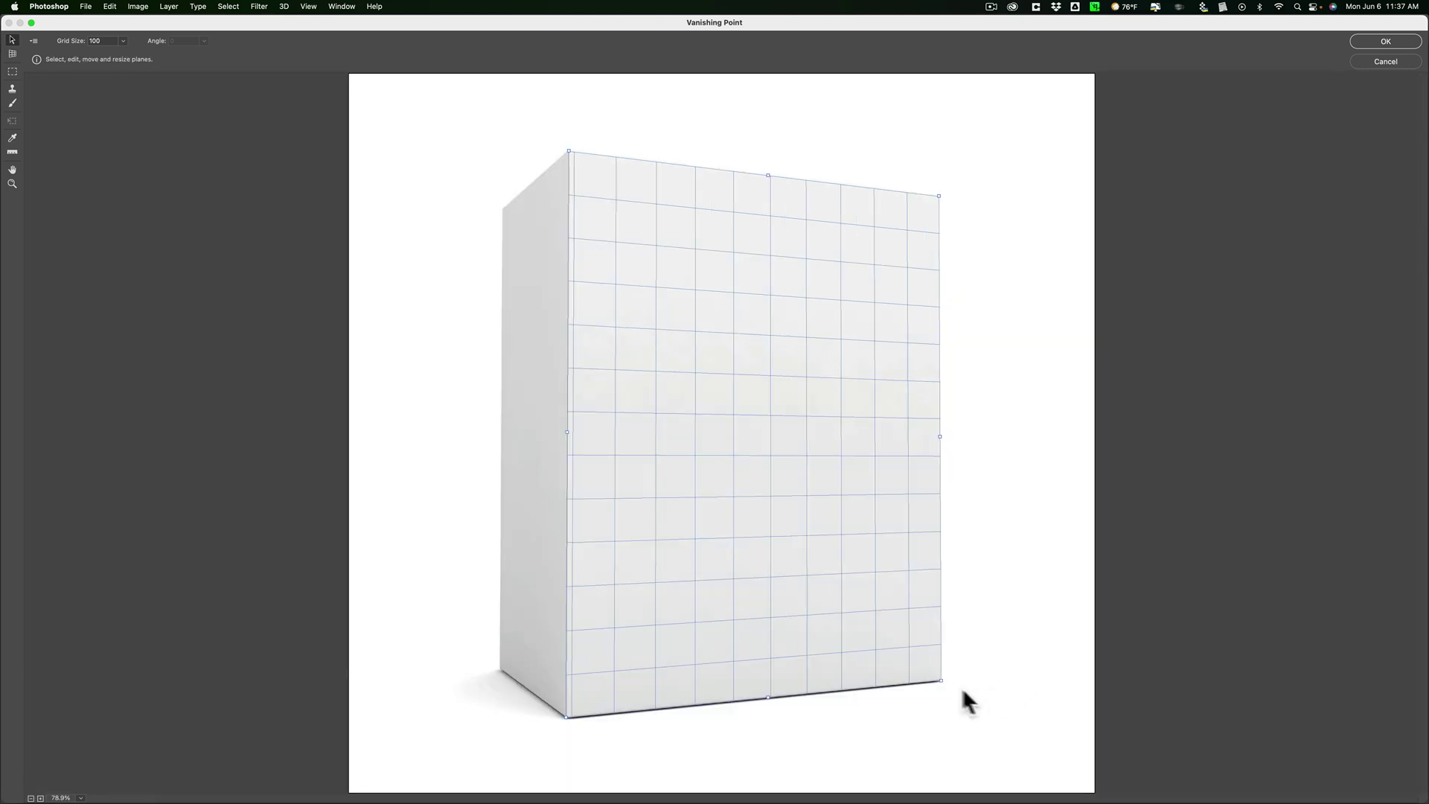
pyautogui.press('x')
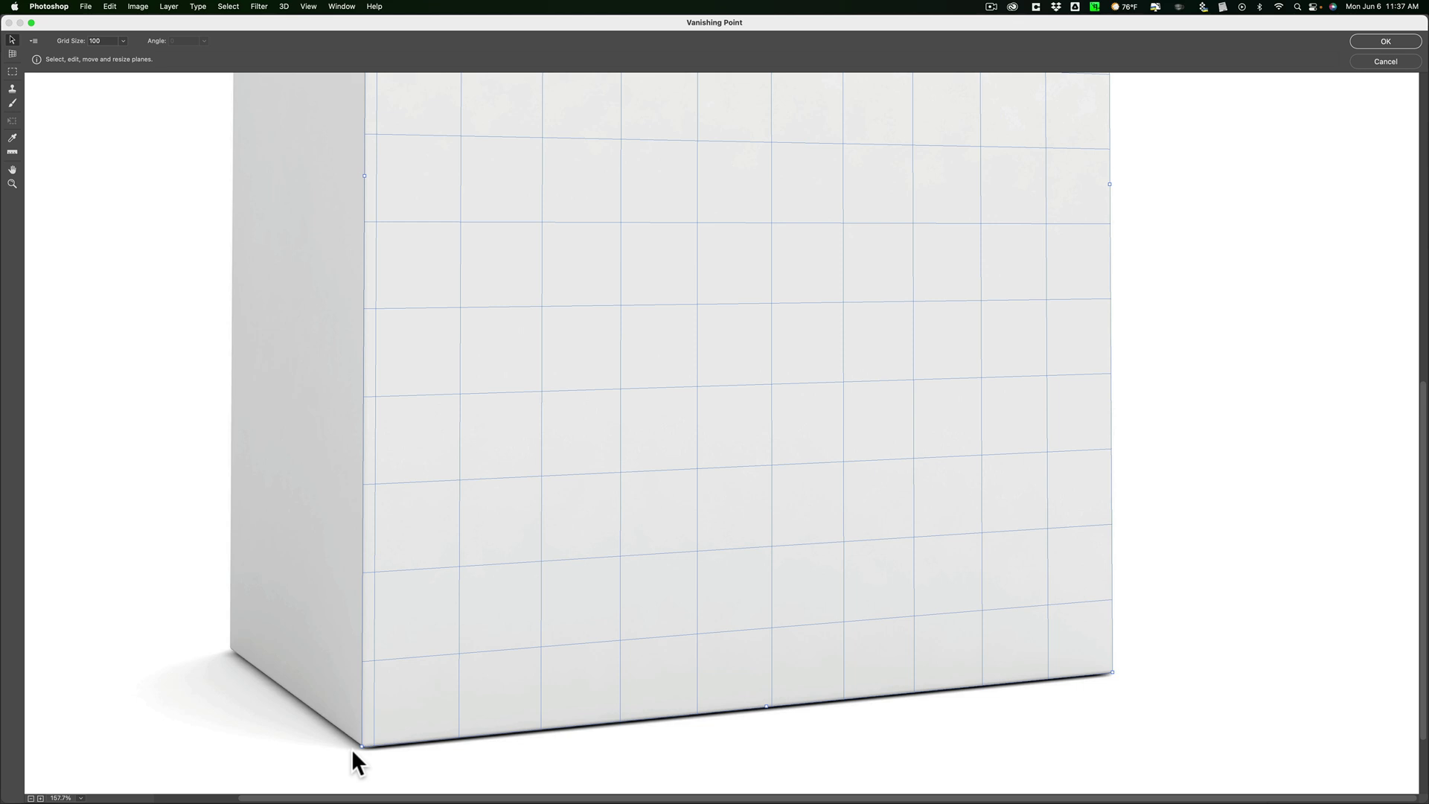
pyautogui.moveTo(361, 746); pyautogui.dragTo(361, 747)
pyautogui.press('super+minus')
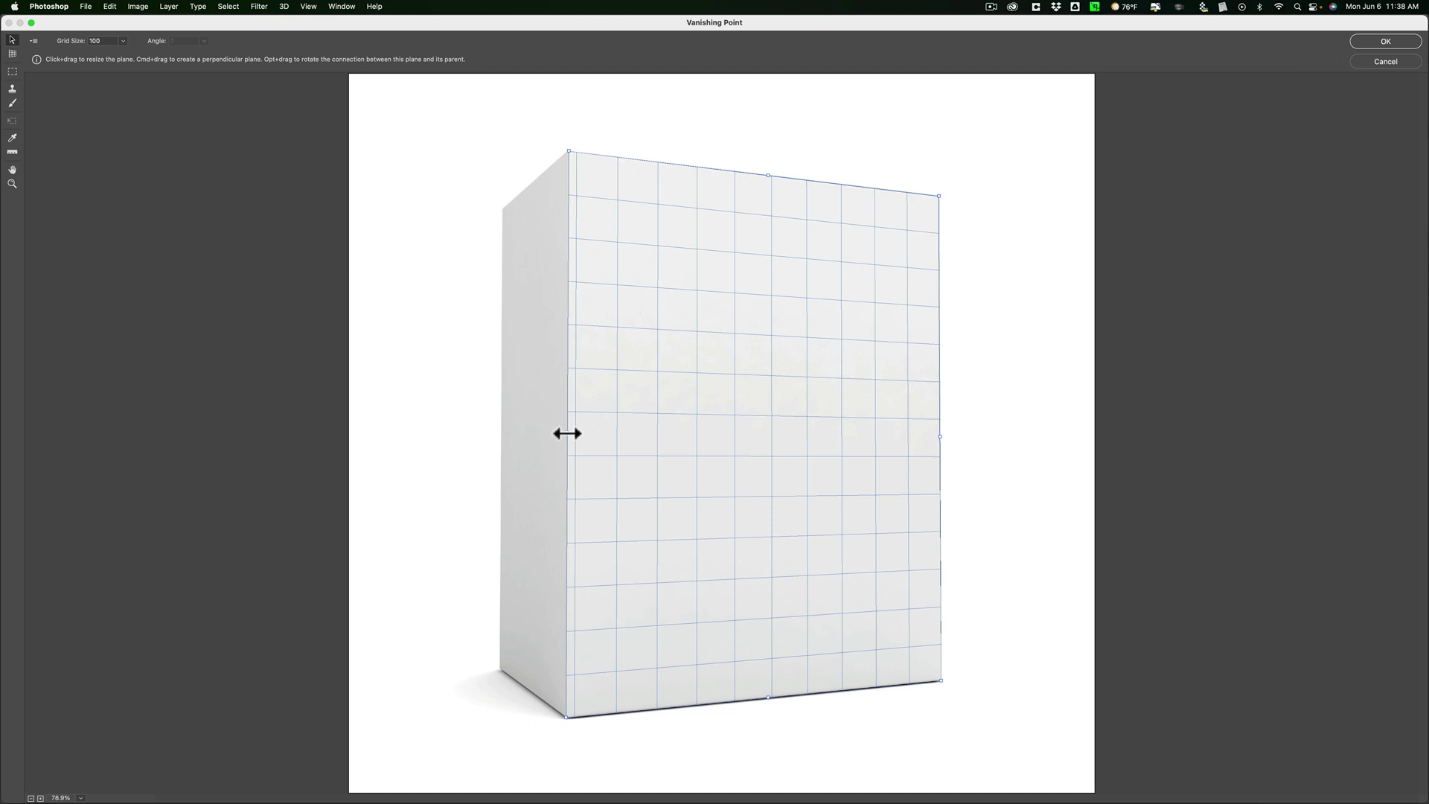
# Pull a perpendicular plane over the left side and stretch its top and bottom-left corners to the box.
pyautogui.press('super')
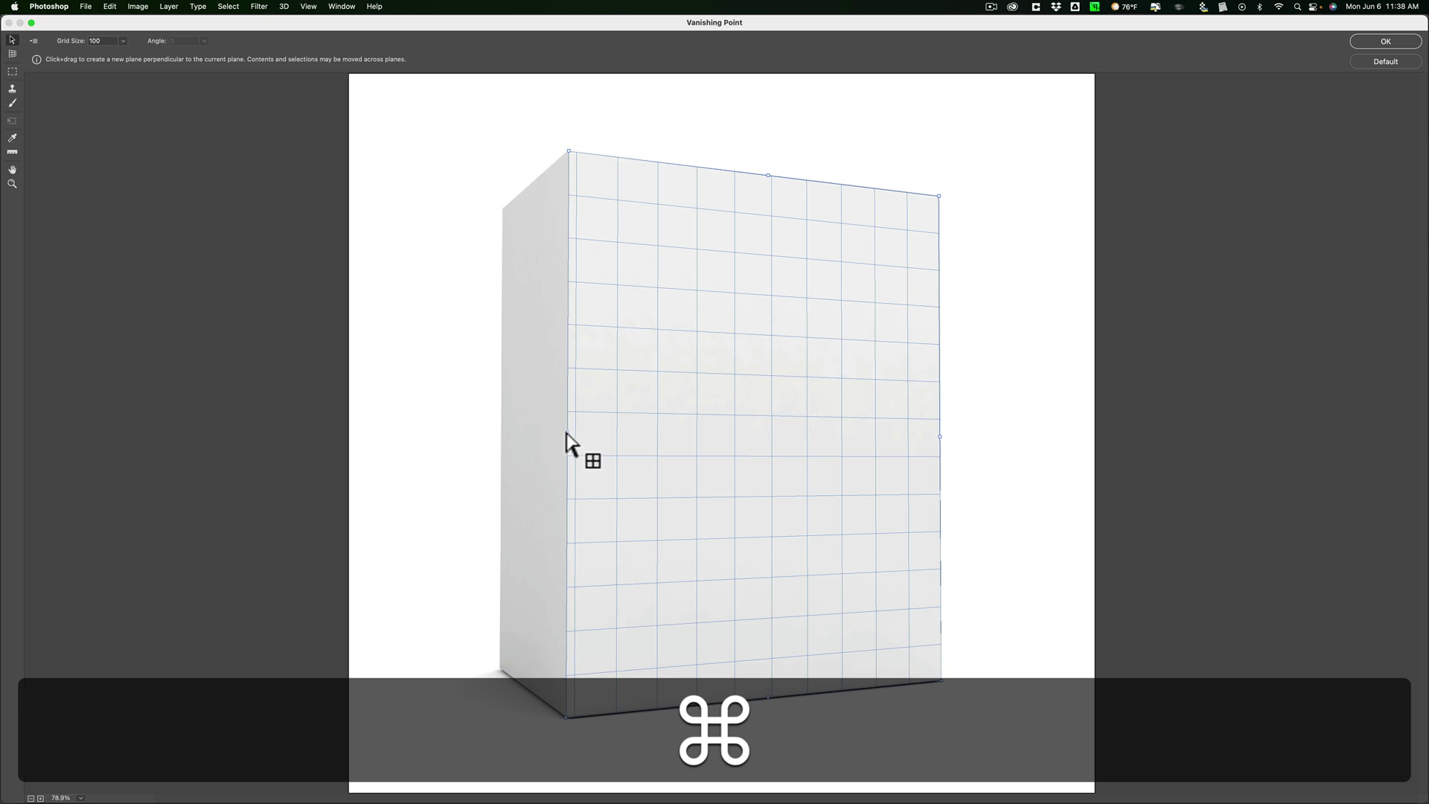
pyautogui.moveTo(564, 436); pyautogui.dragTo(500, 433)
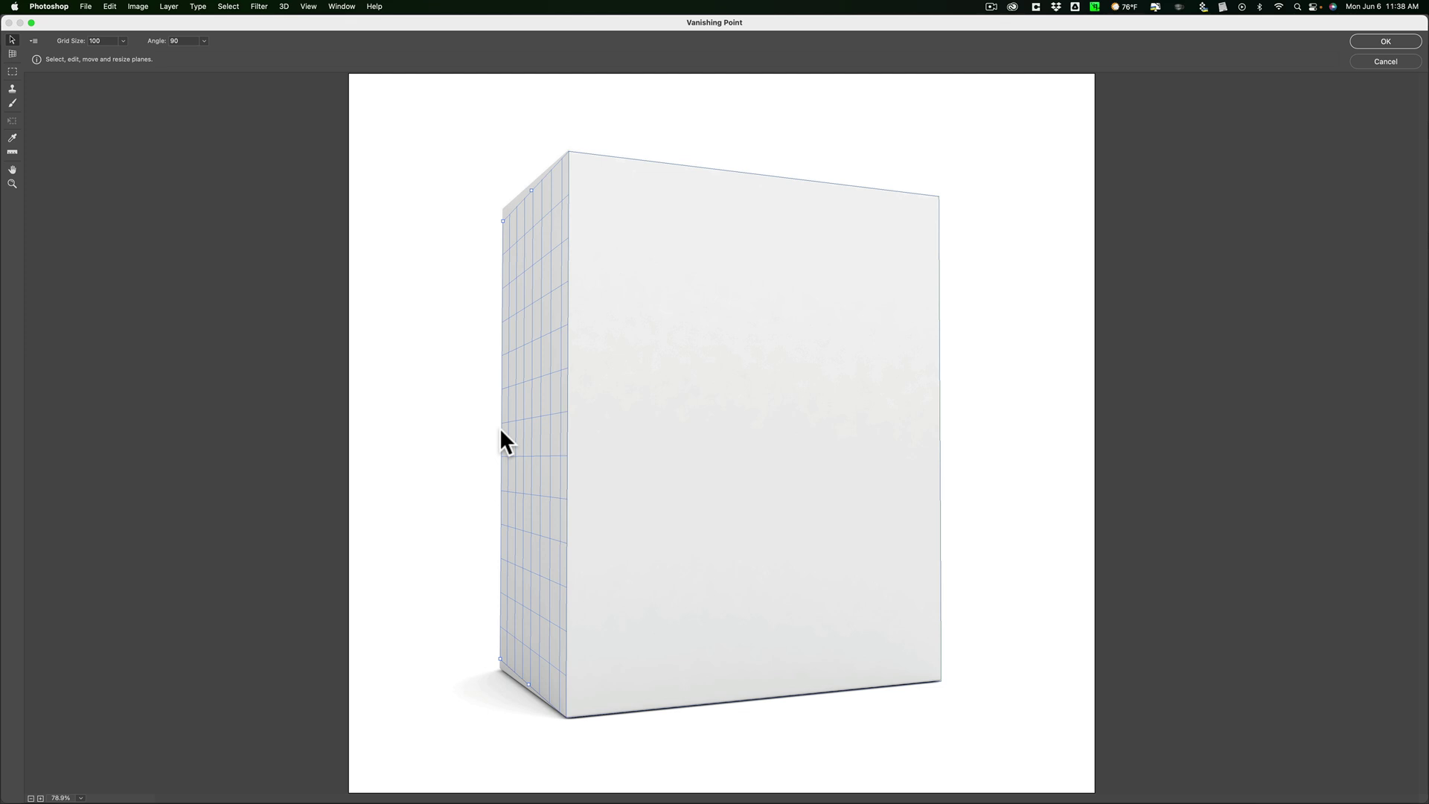
pyautogui.press('c')
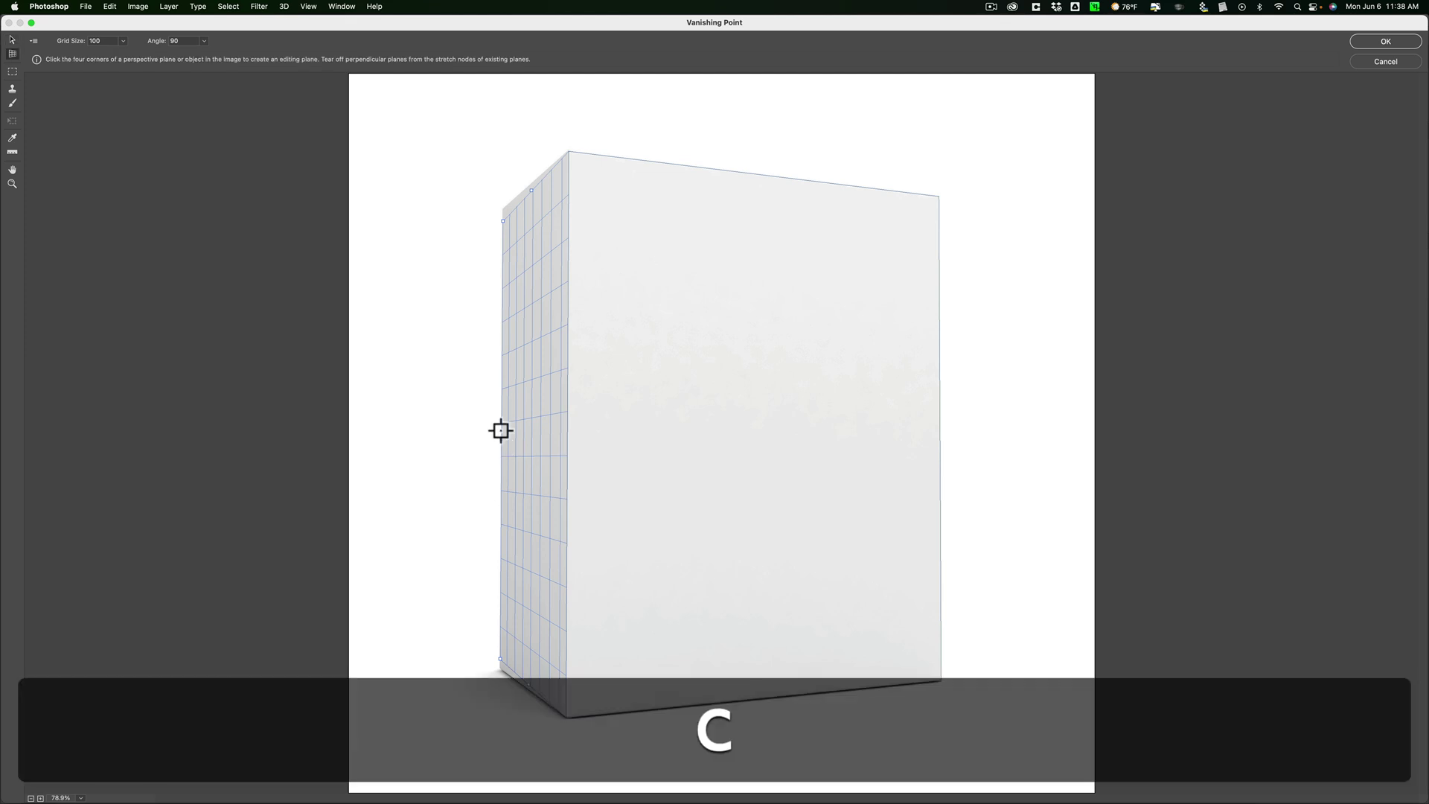
pyautogui.press('c')
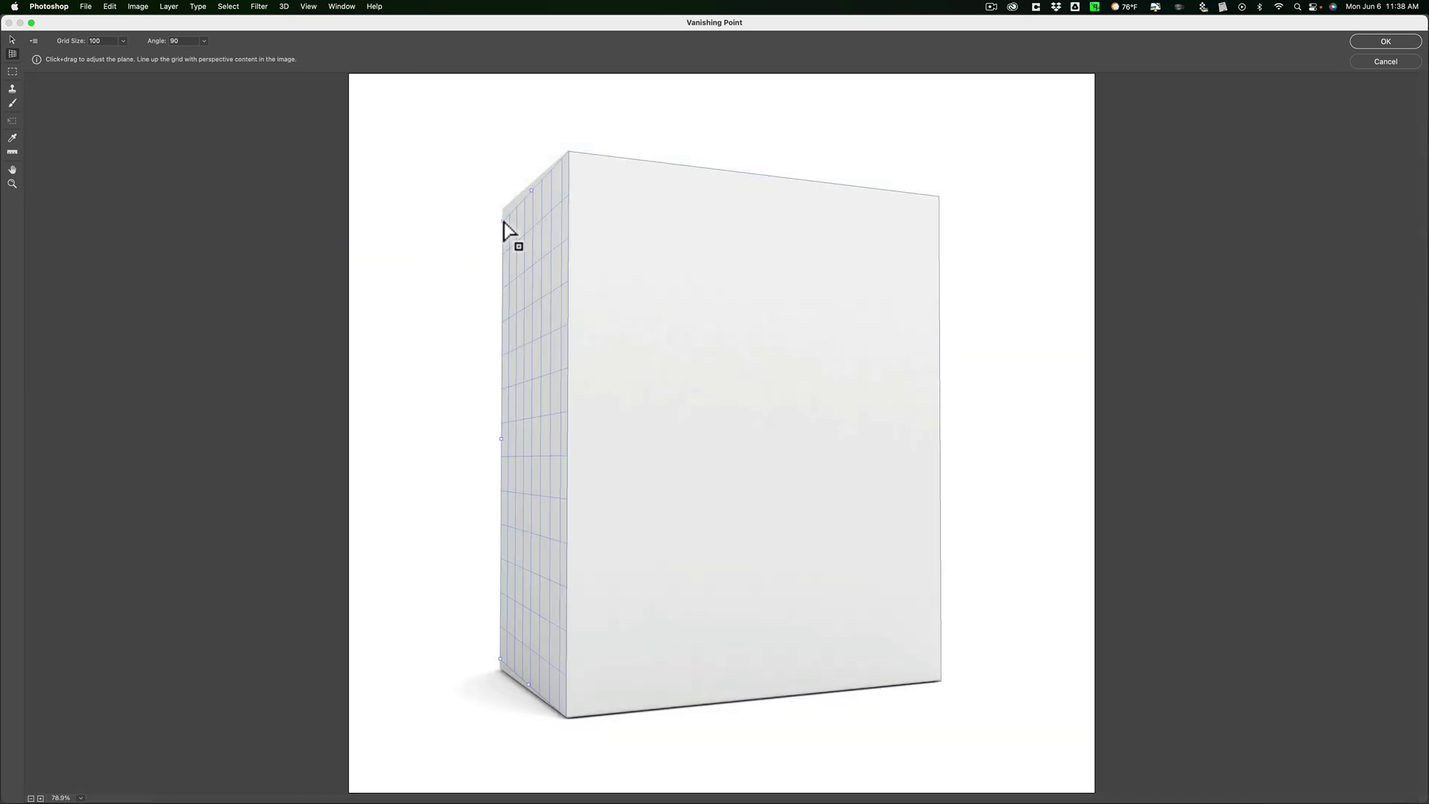
pyautogui.moveTo(504, 224)
pyautogui.mouseDown()
pyautogui.moveTo(504, 209)
pyautogui.moveTo(332, 212)
pyautogui.mouseUp()
pyautogui.press('x')
pyautogui.press('x')
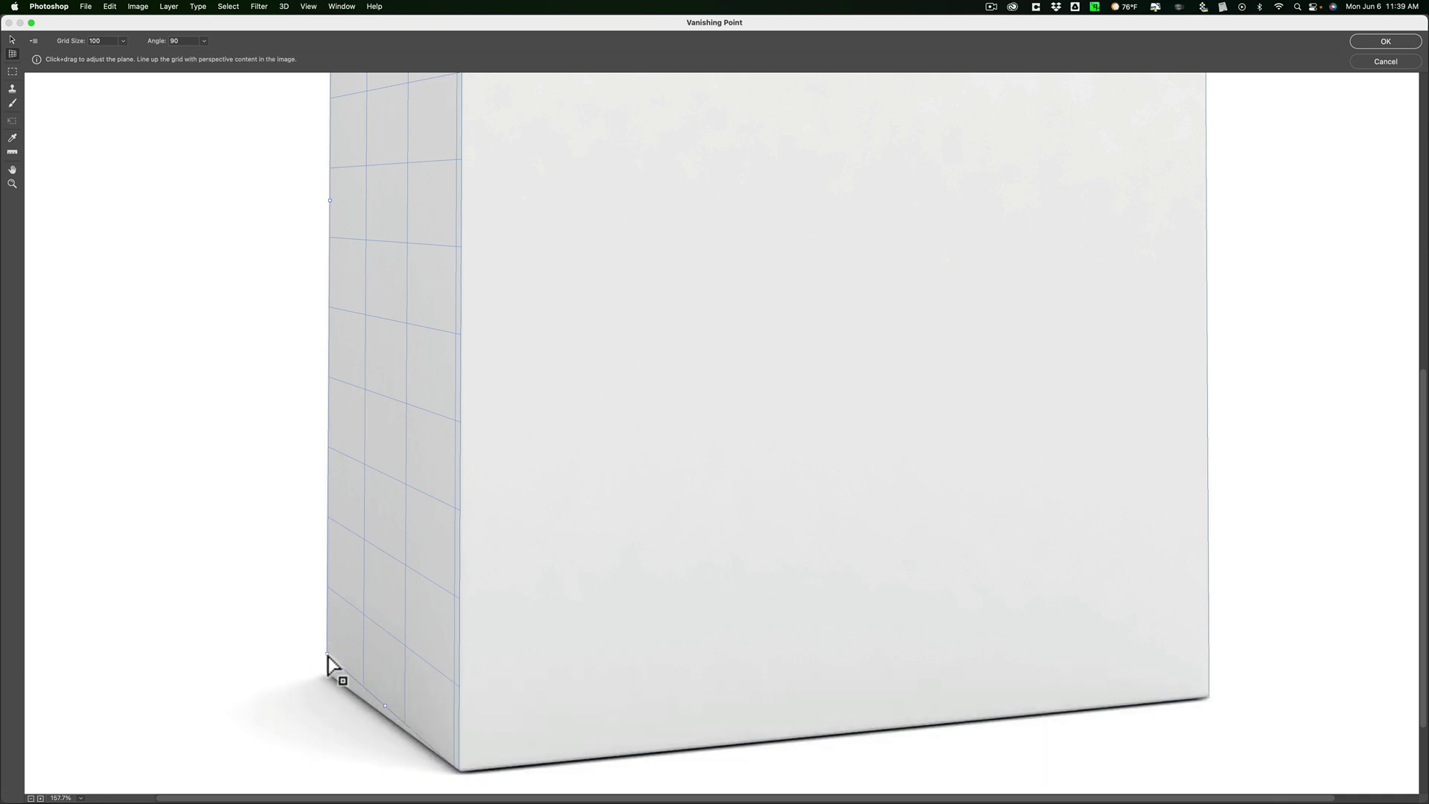
pyautogui.moveTo(327, 655); pyautogui.dragTo(327, 672)
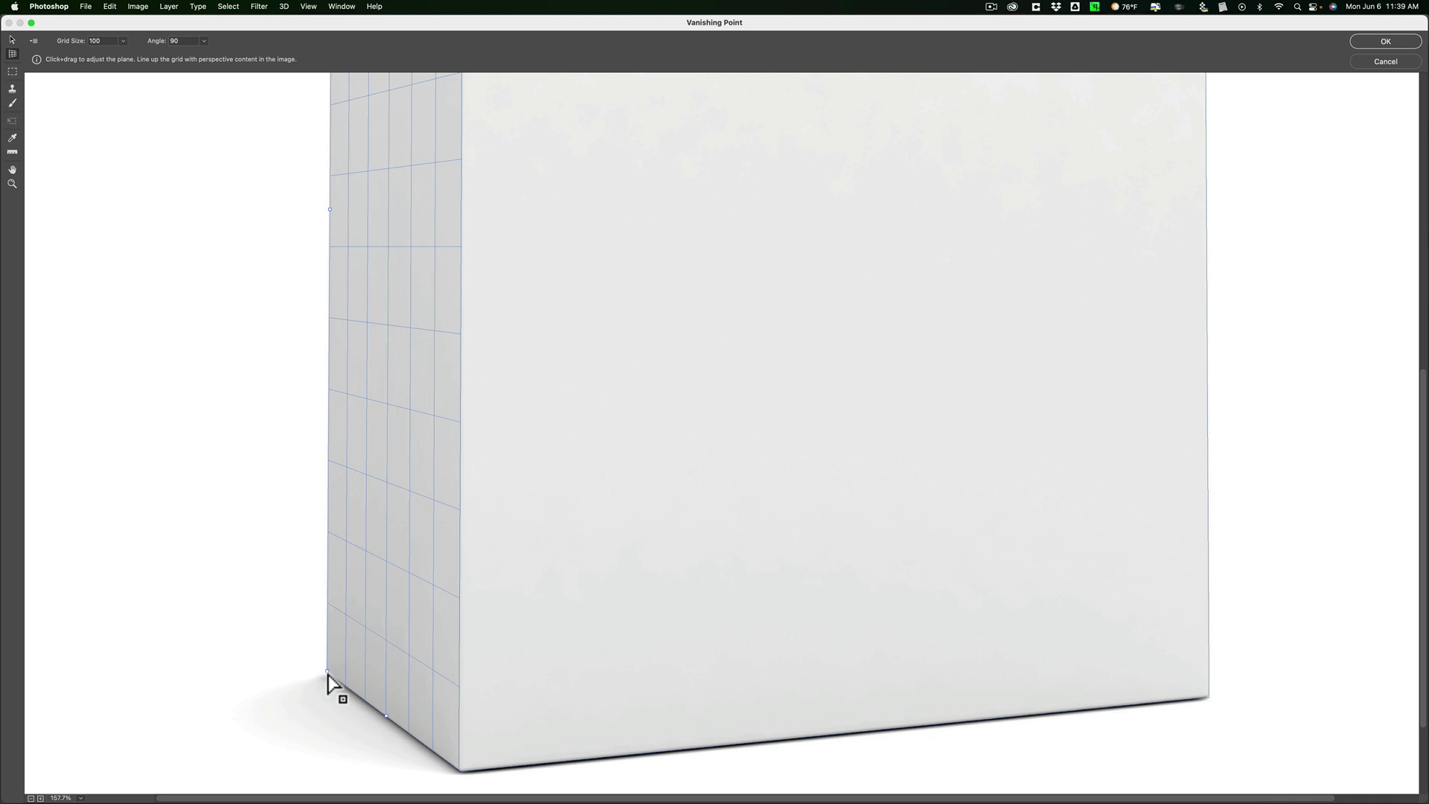
pyautogui.moveTo(327, 673); pyautogui.dragTo(327, 673)
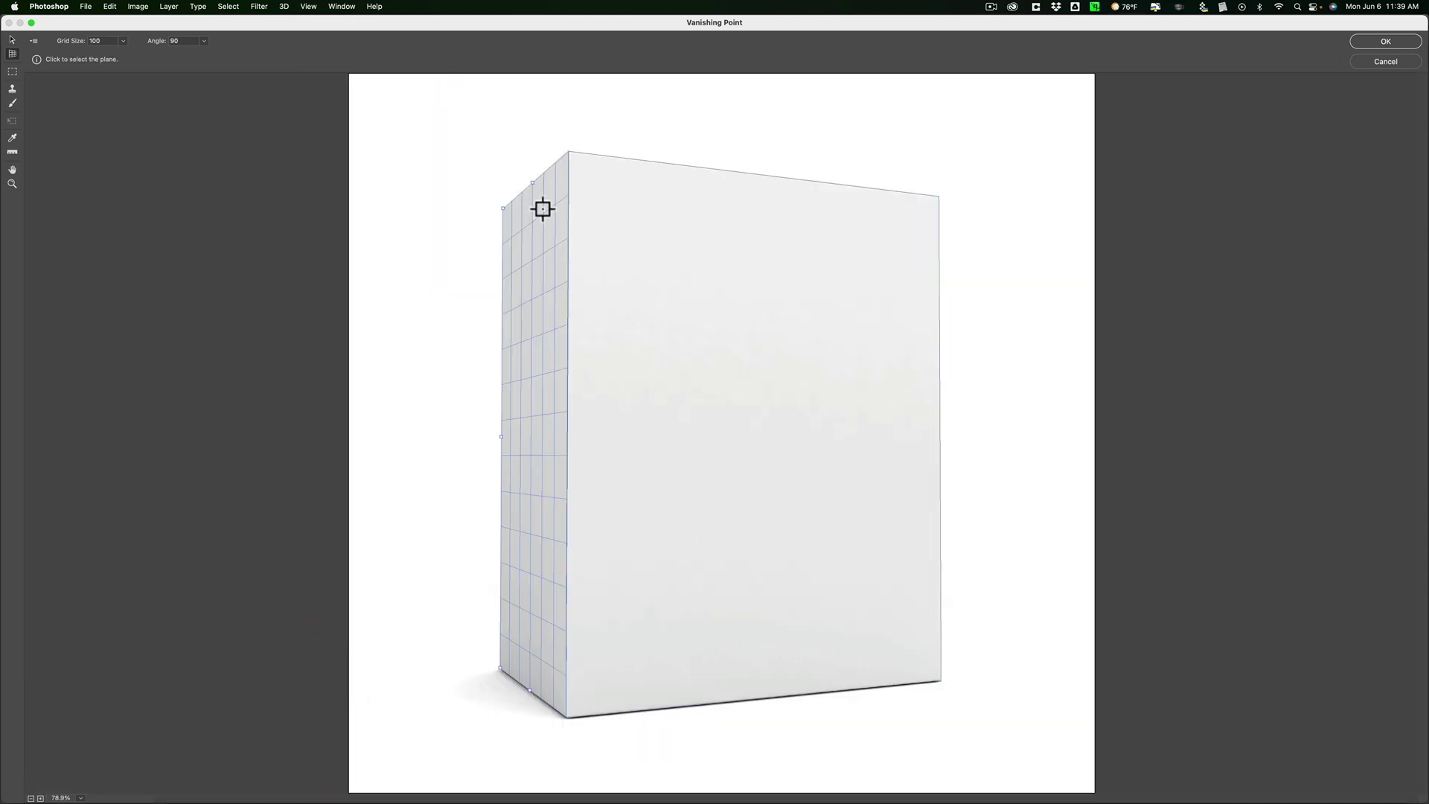
# Select the front plane, then the left side plane, then the front plane again.
pyautogui.click(713, 236)
pyautogui.click(548, 232)
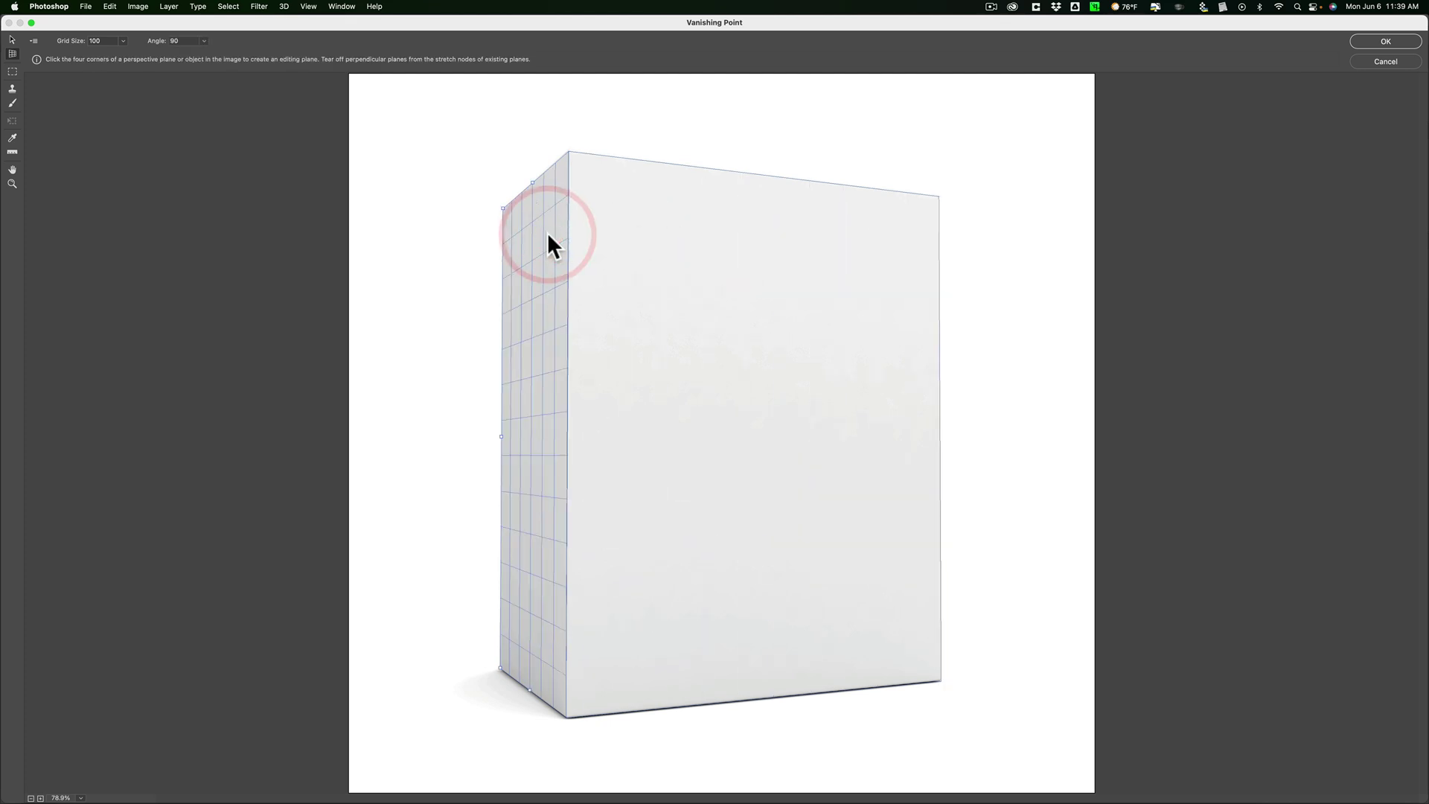
pyautogui.click(619, 229)
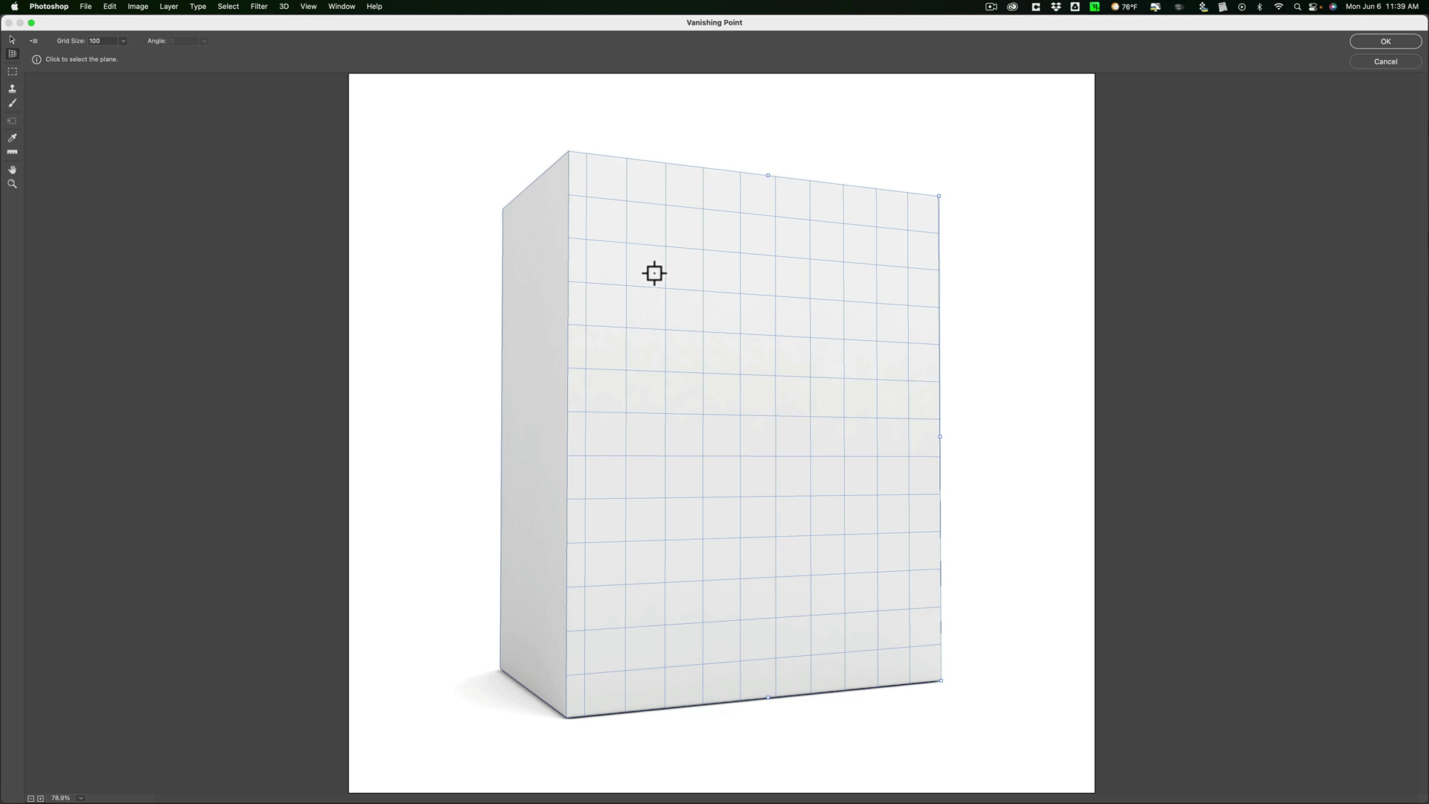
# Paste the copied city photo with Cmd+V, zoom out, and drag the floating image.
pyautogui.press('super')
pyautogui.press('super+v')
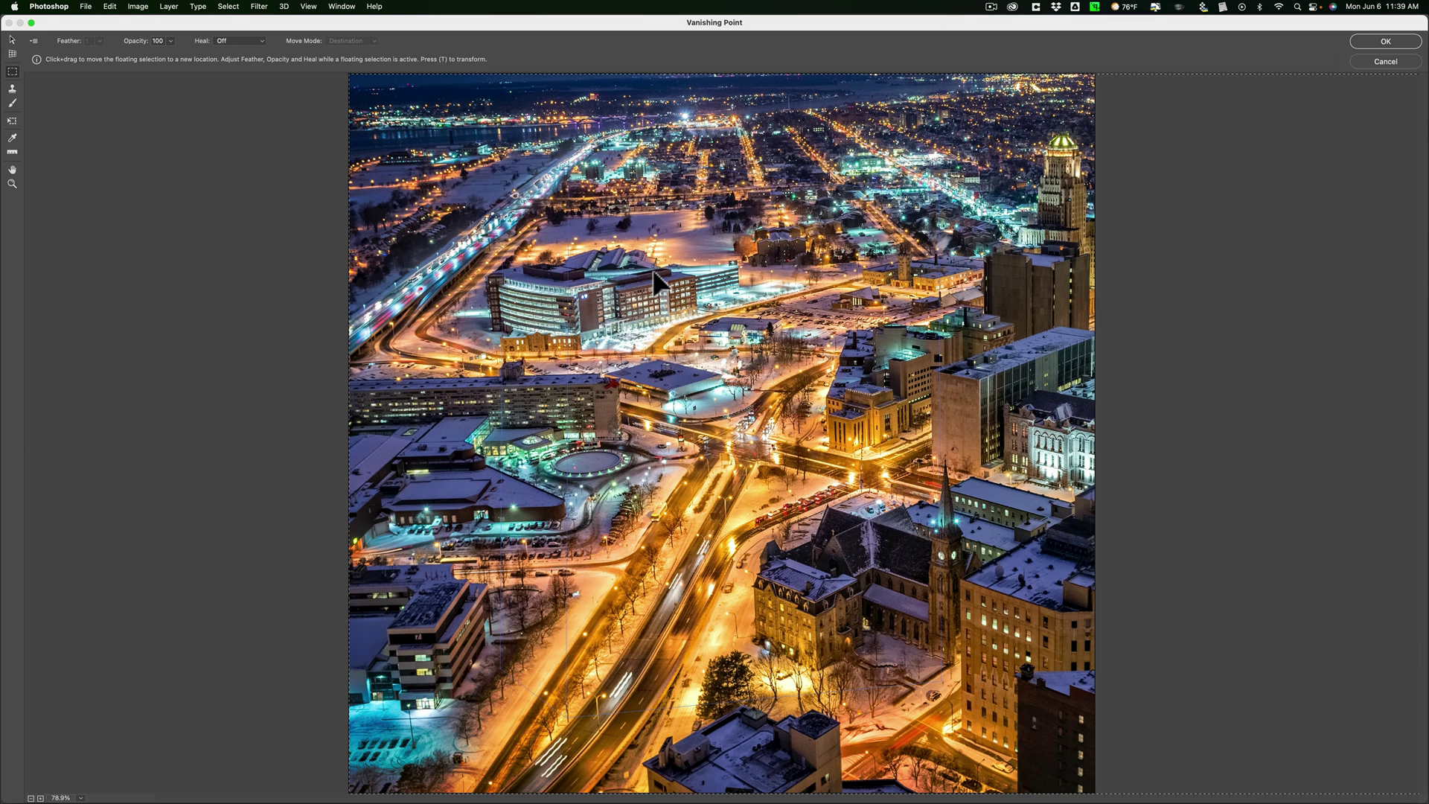
pyautogui.press('super')
pyautogui.press('super+minus')
pyautogui.press('super+minus')
pyautogui.press('super+minus')
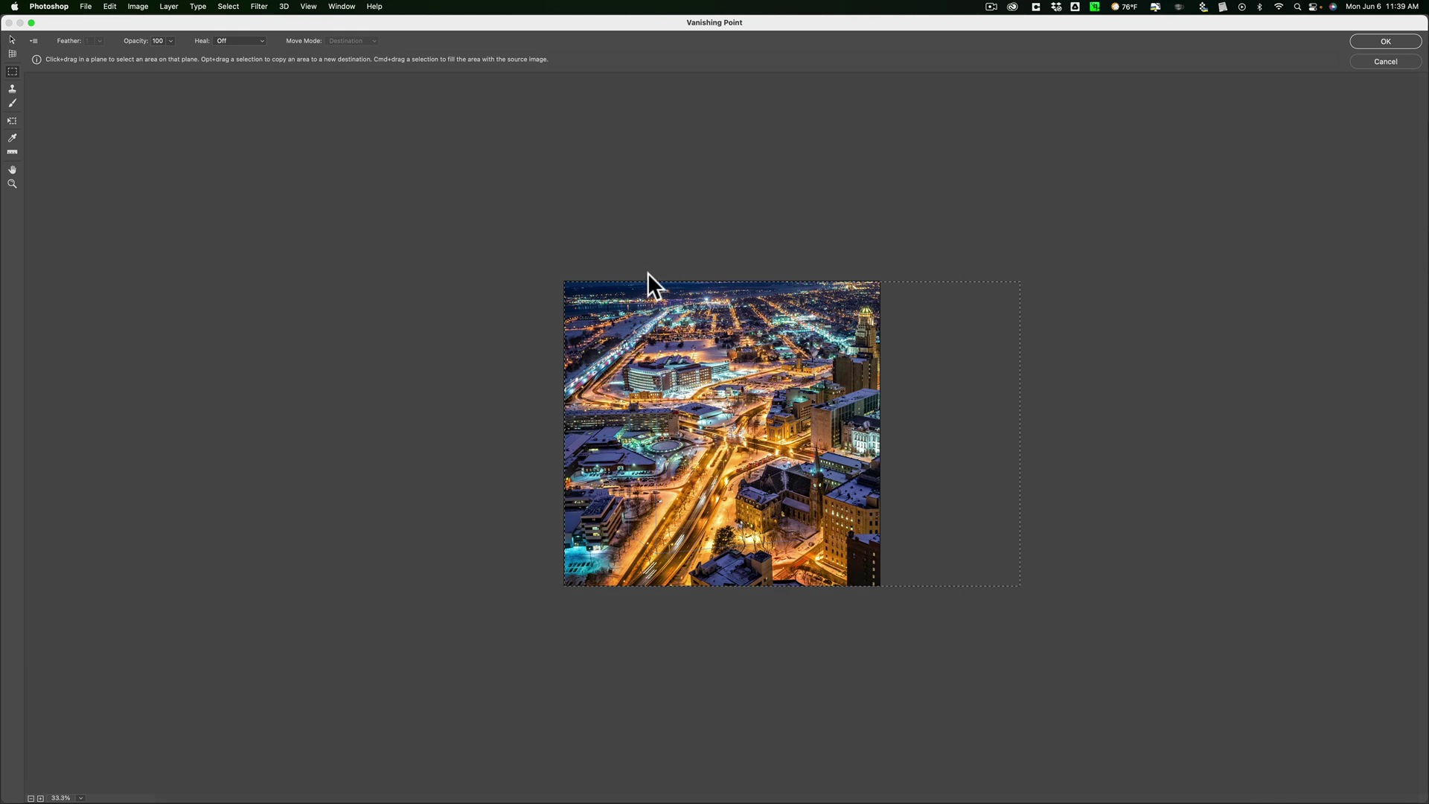
pyautogui.moveTo(648, 272)
pyautogui.mouseDown()
pyautogui.moveTo(964, 384)
pyautogui.moveTo(1017, 561)
pyautogui.mouseUp()
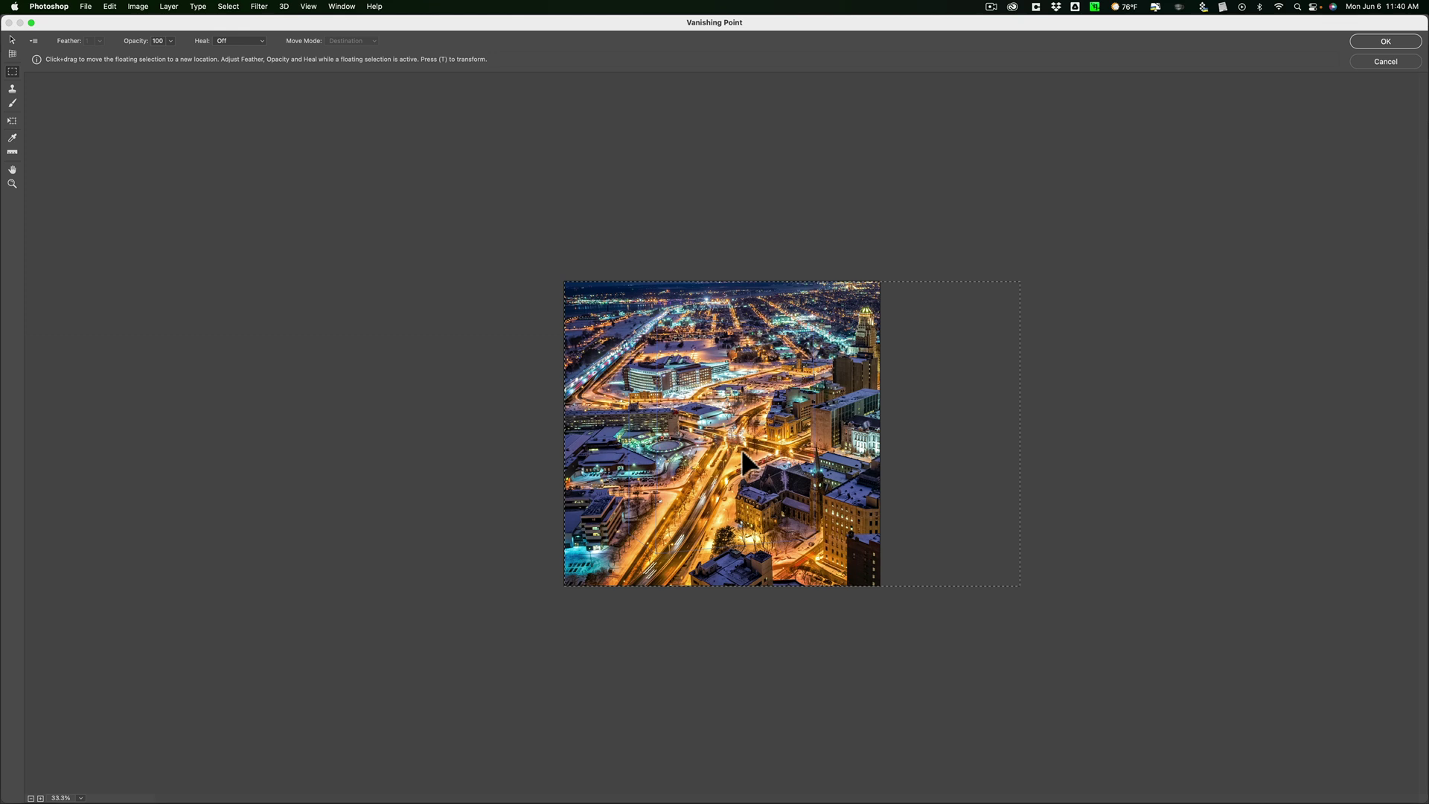
# Turn on Transform with Cmd+T and Shift-drag two corner handles inward to shrink the photo proportionally.
pyautogui.press('super')
pyautogui.press('super+t')
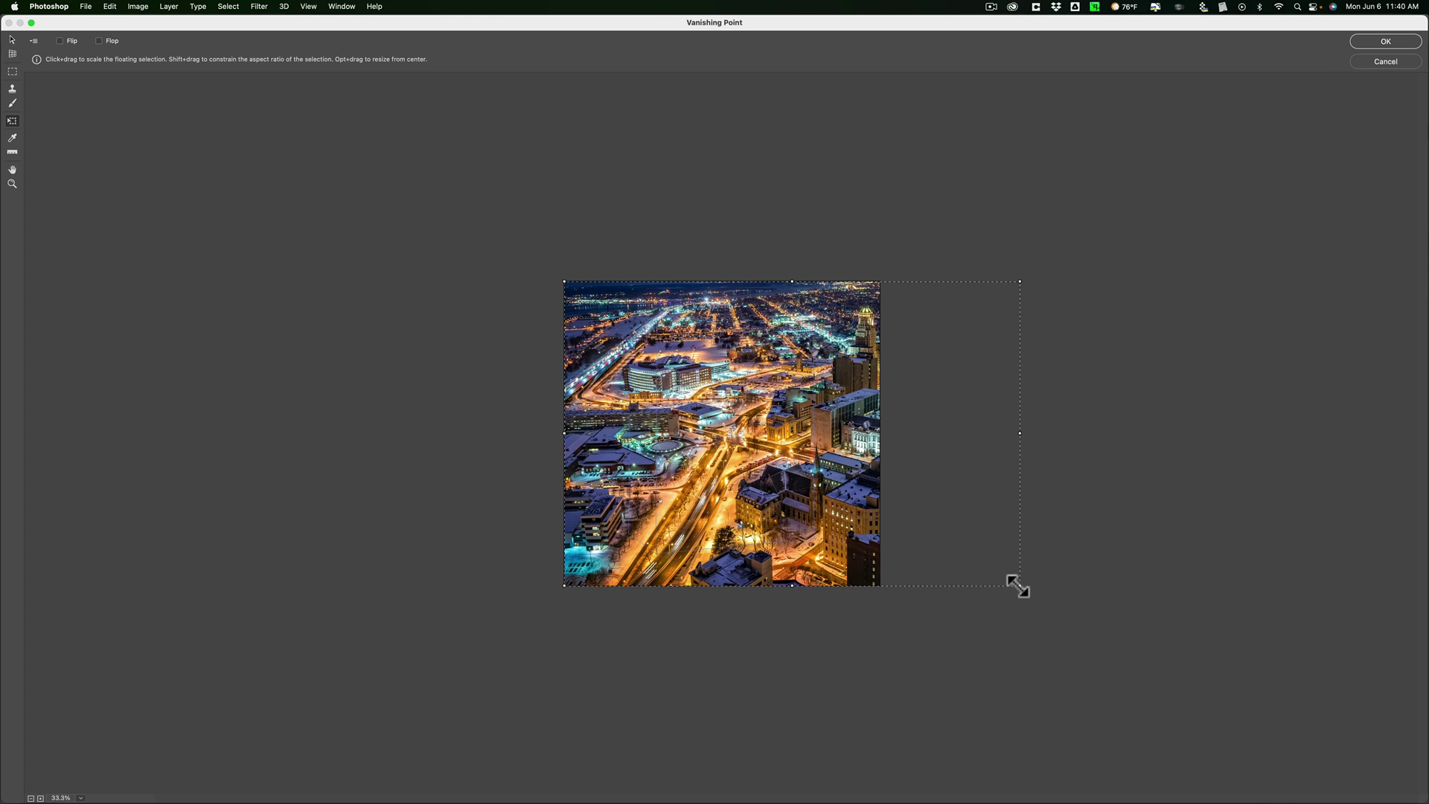
pyautogui.press('shift')
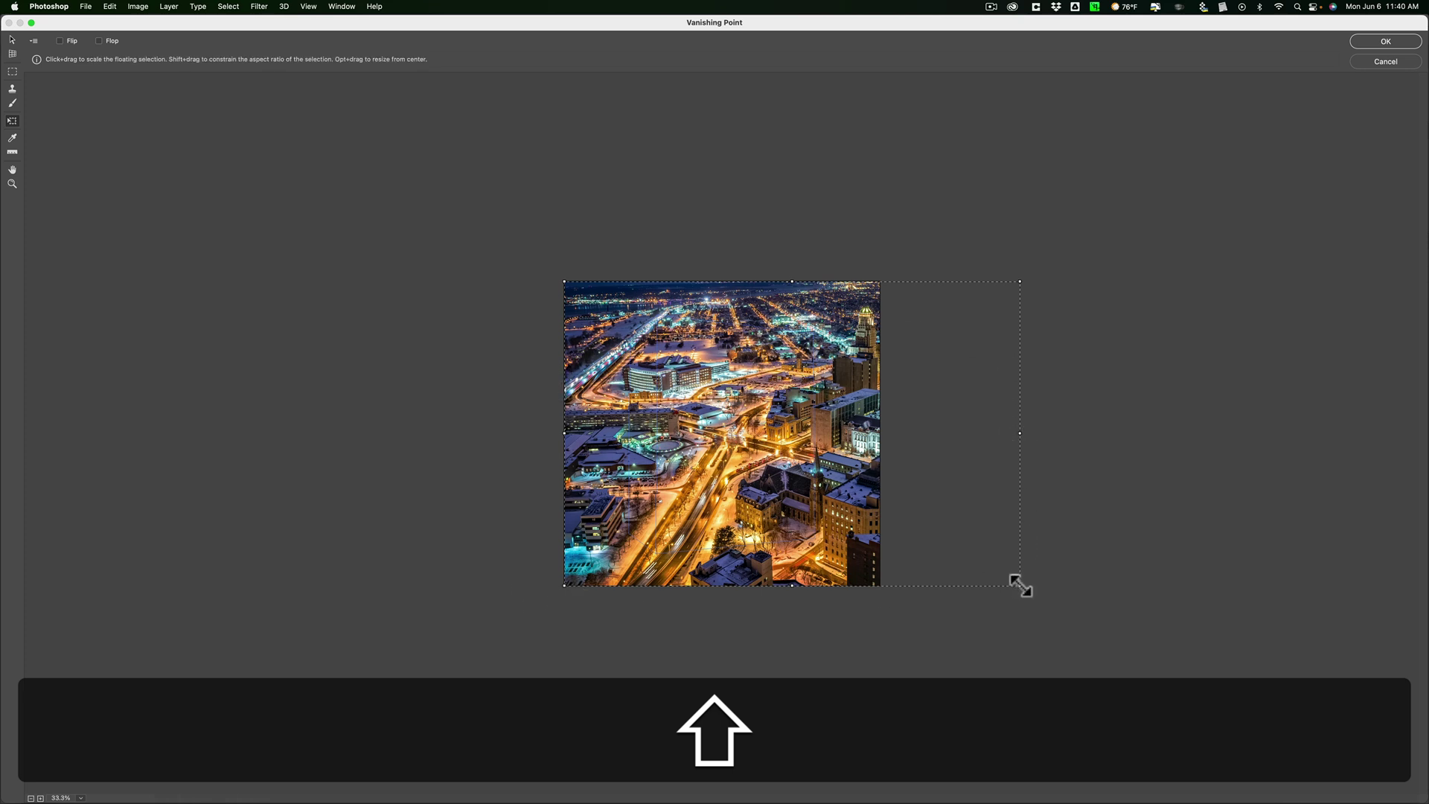
pyautogui.moveTo(1021, 585); pyautogui.dragTo(988, 551)
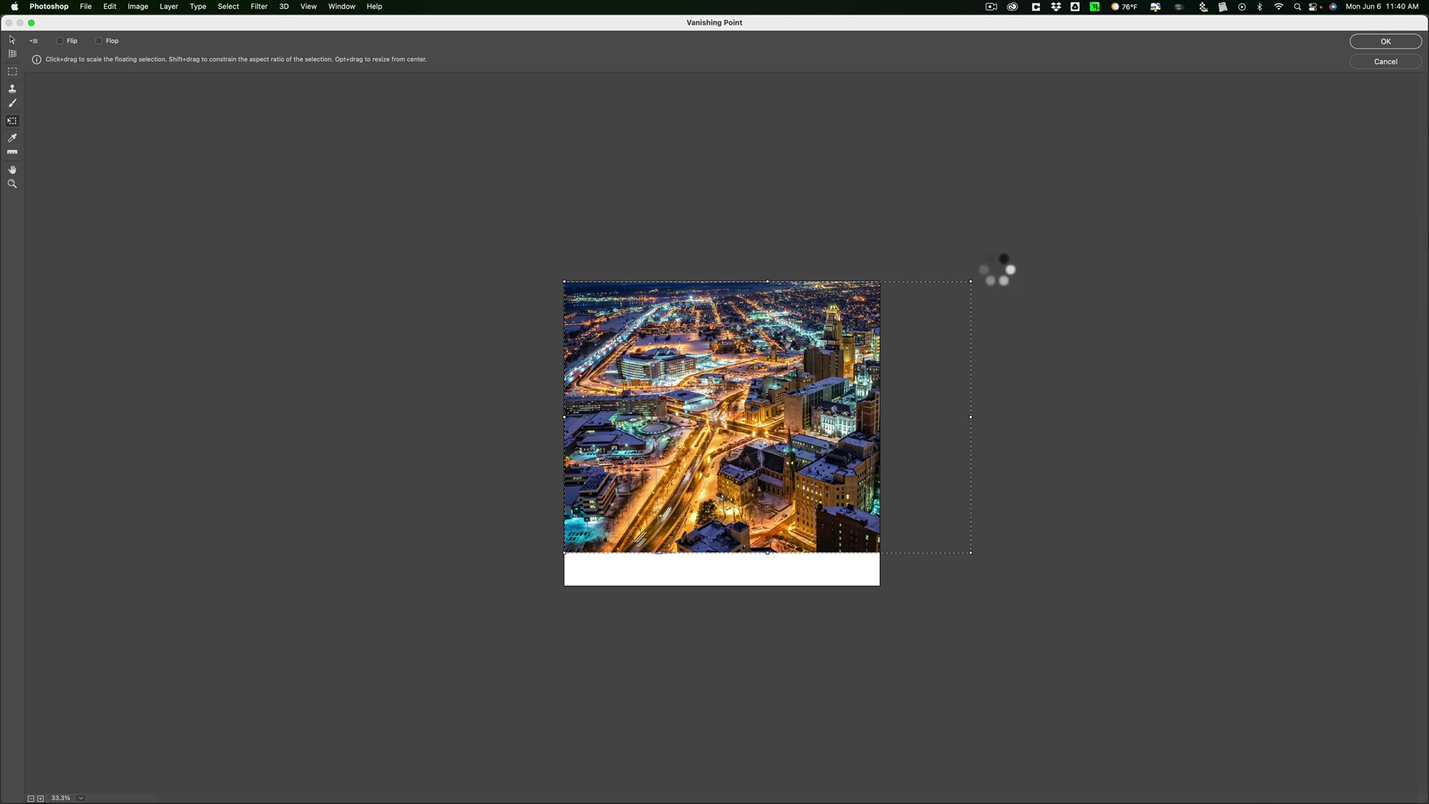
pyautogui.press('shift')
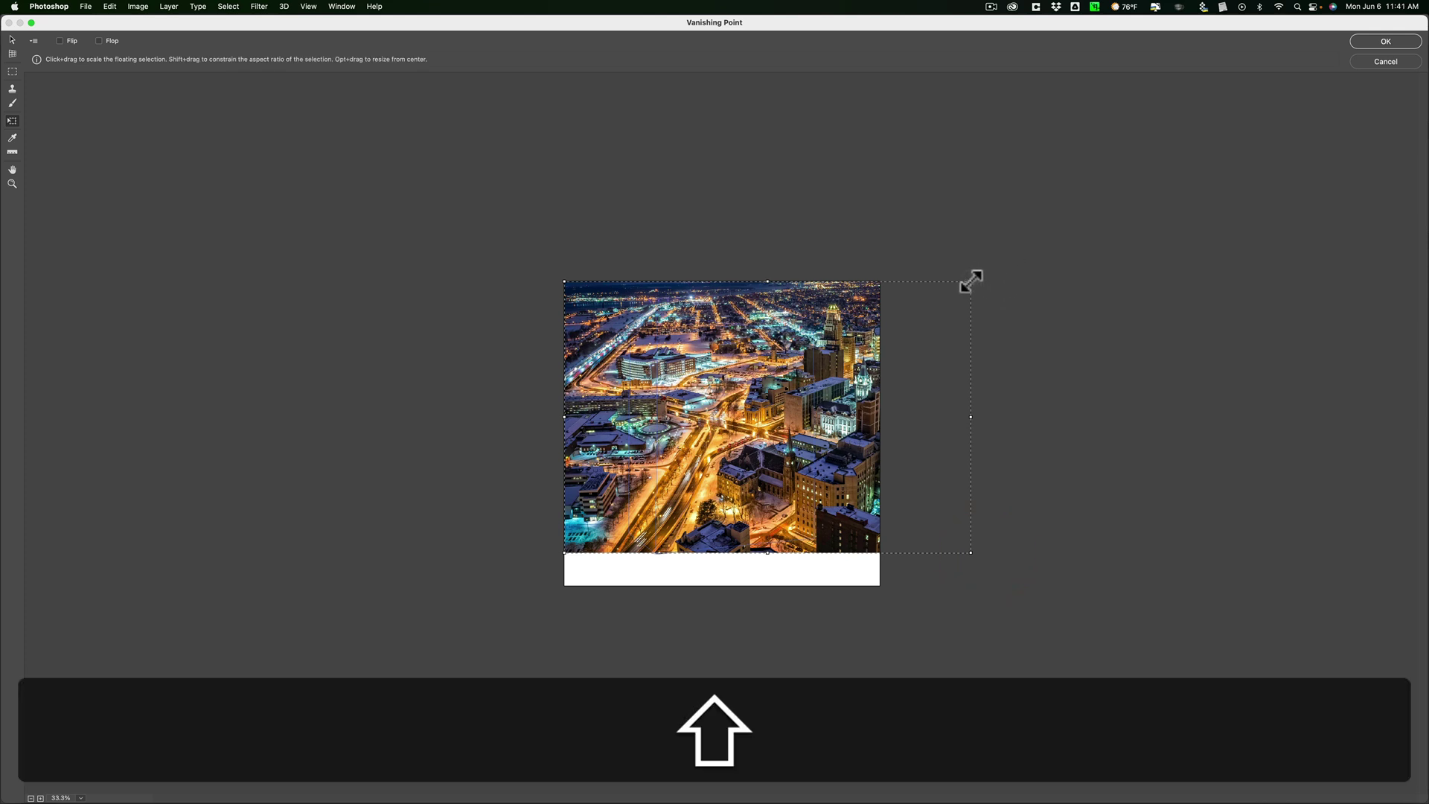
pyautogui.moveTo(971, 281); pyautogui.dragTo(939, 315)
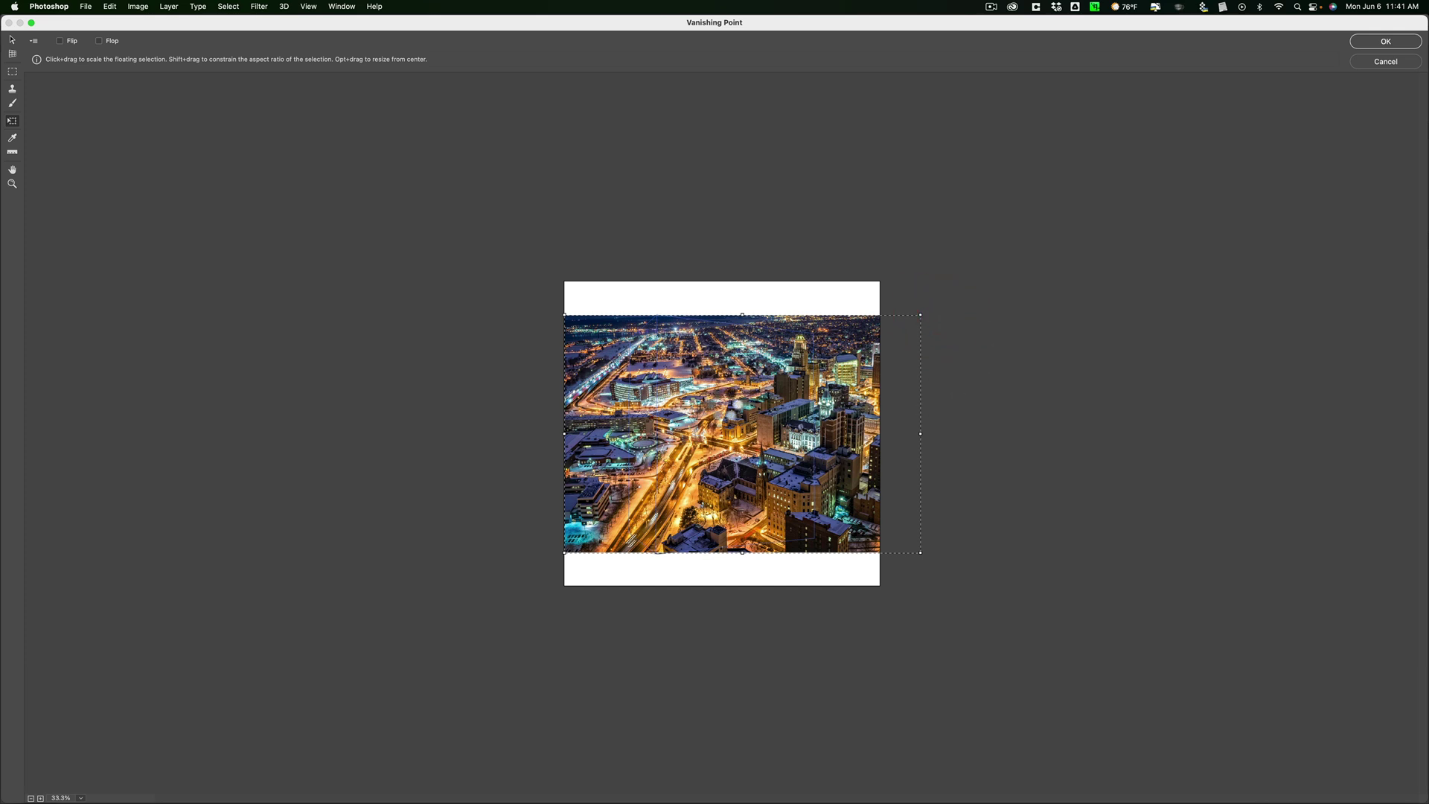
# Drag the photo onto the front and left planes, slide and nudge it left, then click OK.
pyautogui.moveTo(722, 399); pyautogui.dragTo(726, 406)
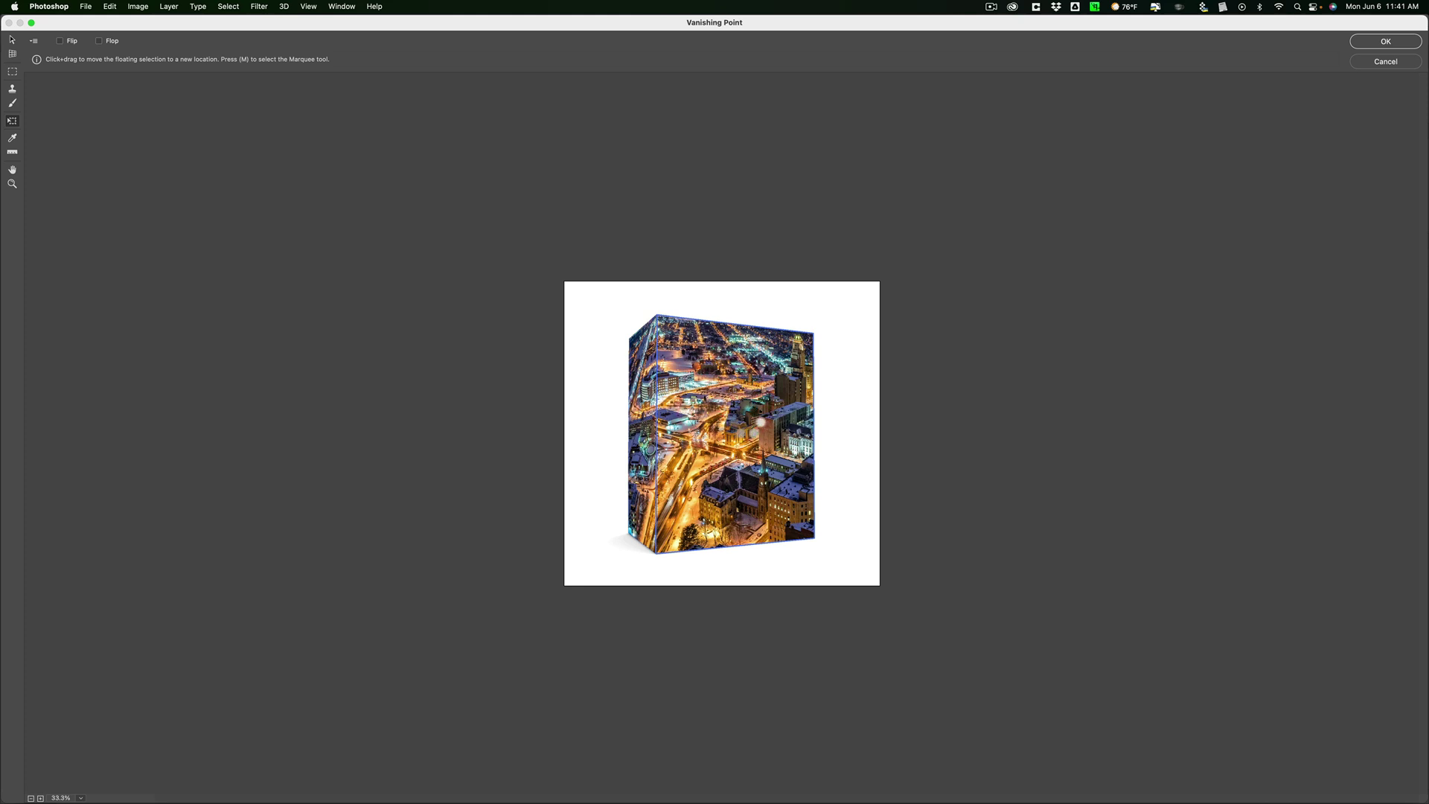
pyautogui.moveTo(756, 409); pyautogui.dragTo(697, 419)
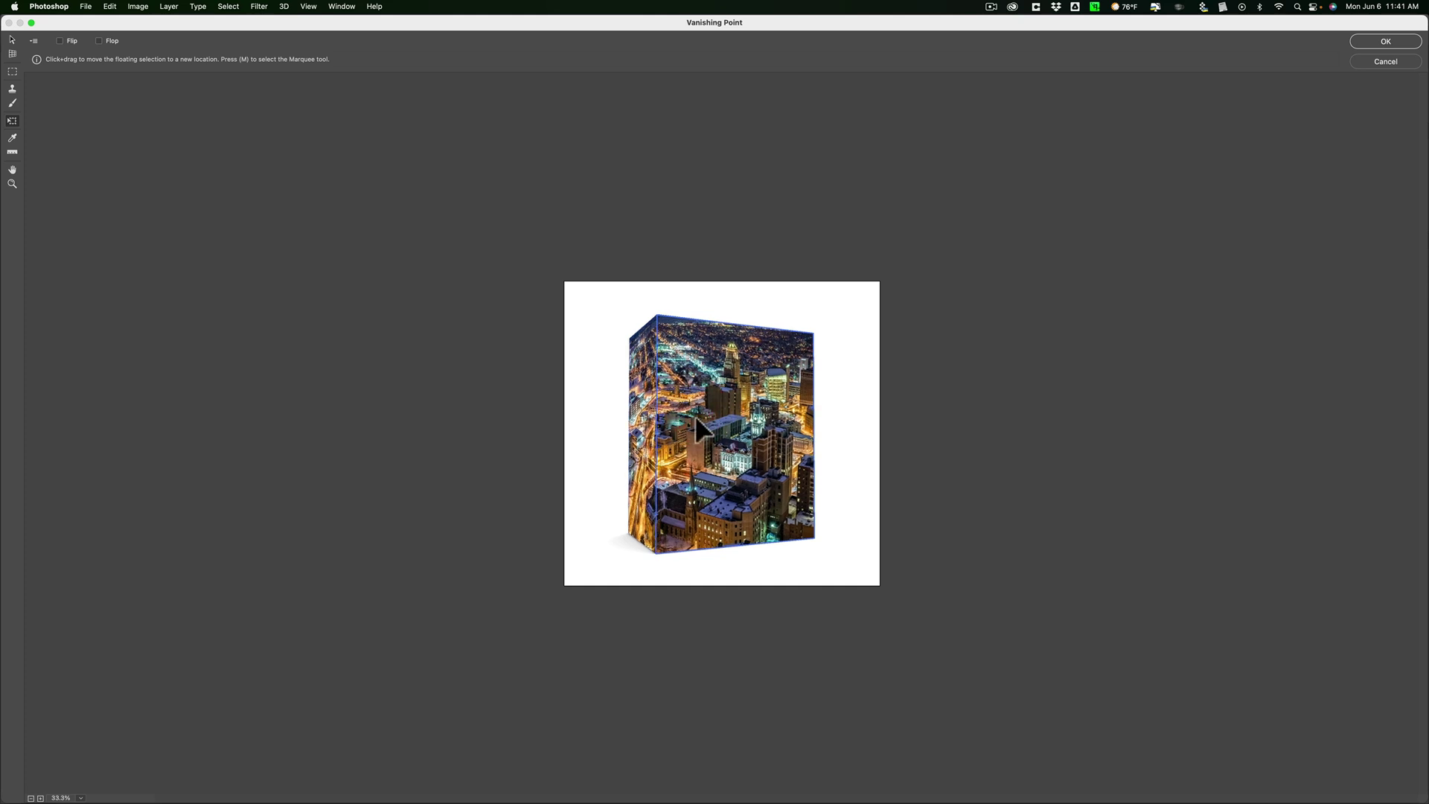
pyautogui.press('super')
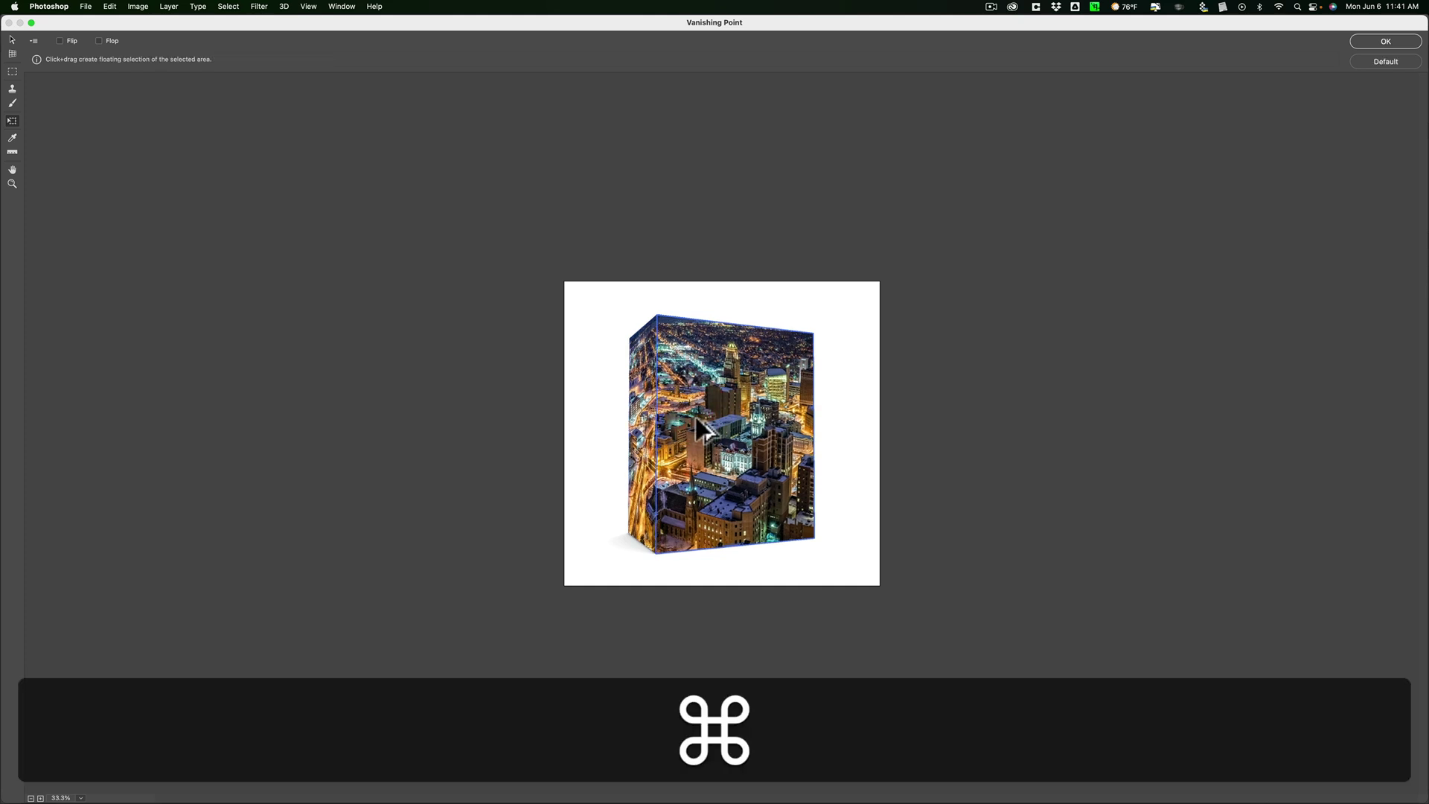
pyautogui.press('super+0')
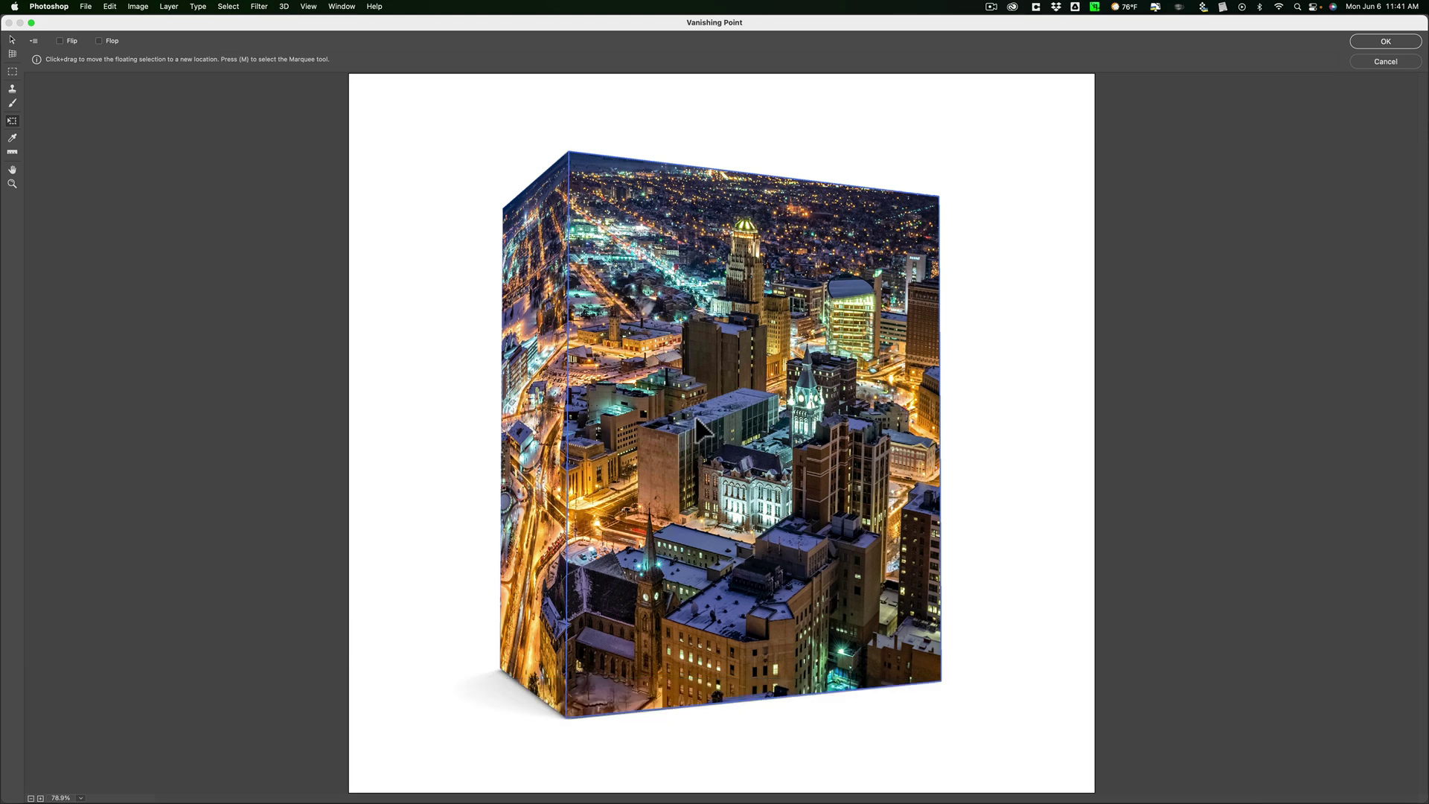
pyautogui.moveTo(755, 364); pyautogui.dragTo(754, 362)
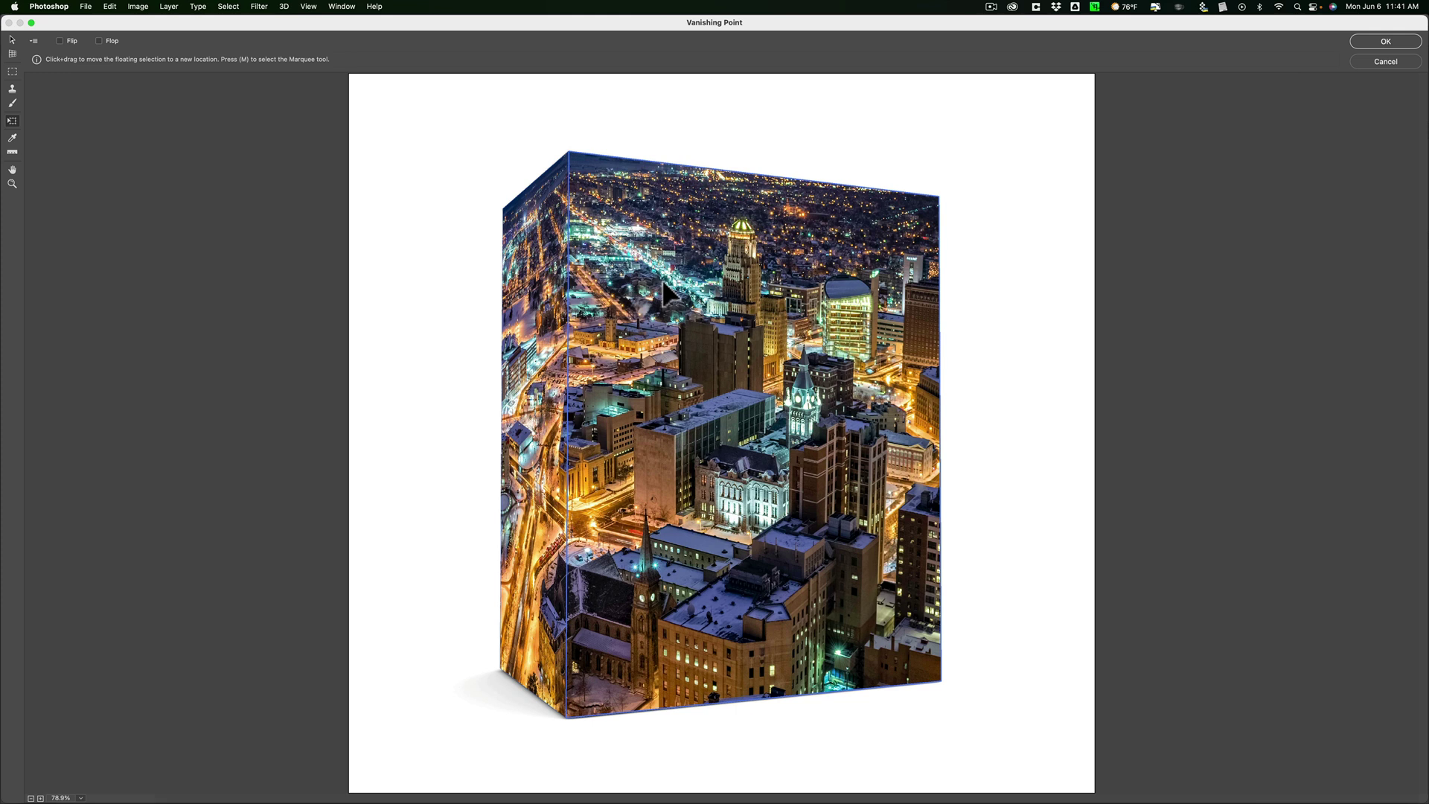
pyautogui.click(1383, 39)
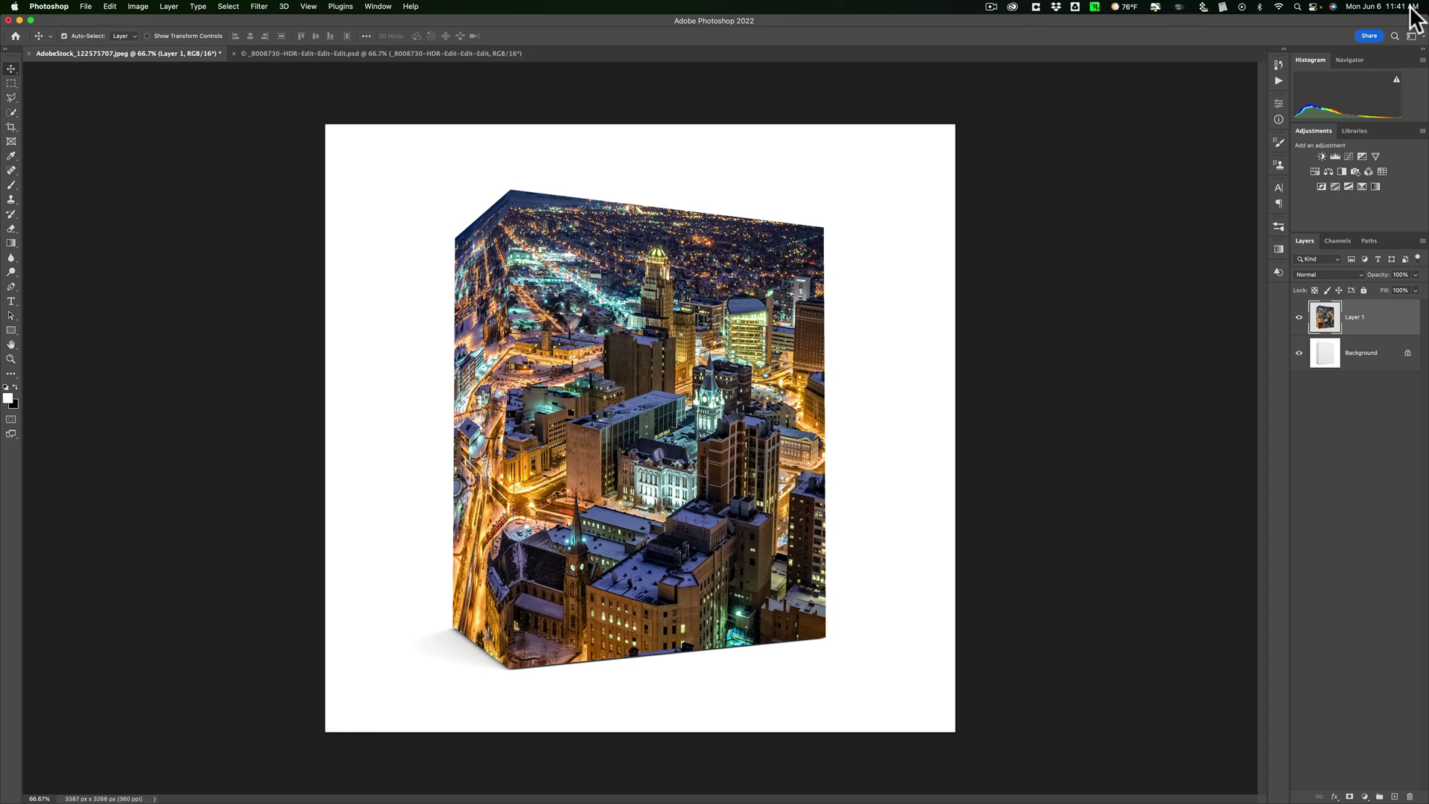
# Add white 'Buffalo' text in Bodoni 72 Smallcaps across the box's front face.
pyautogui.press('t')
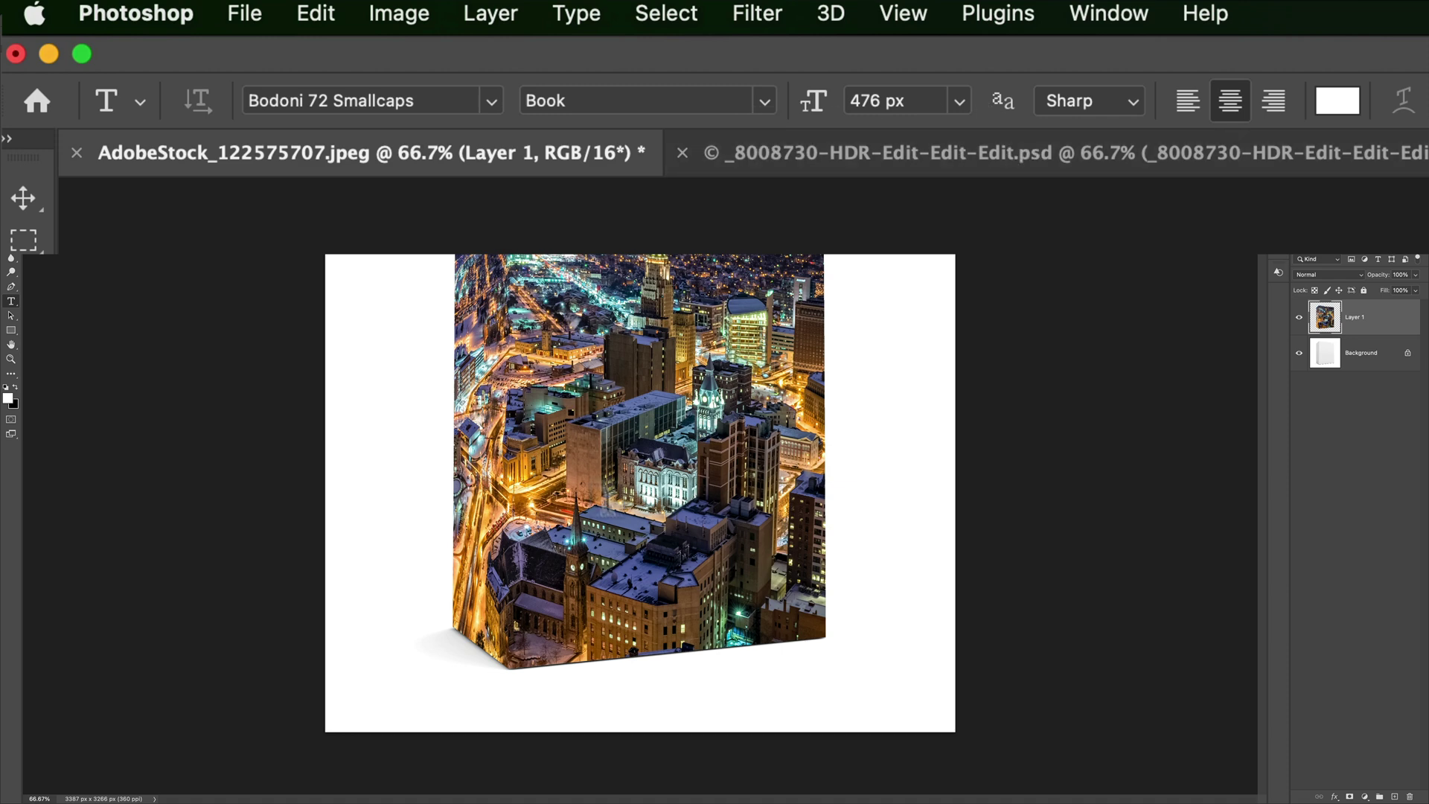
pyautogui.click(662, 527)
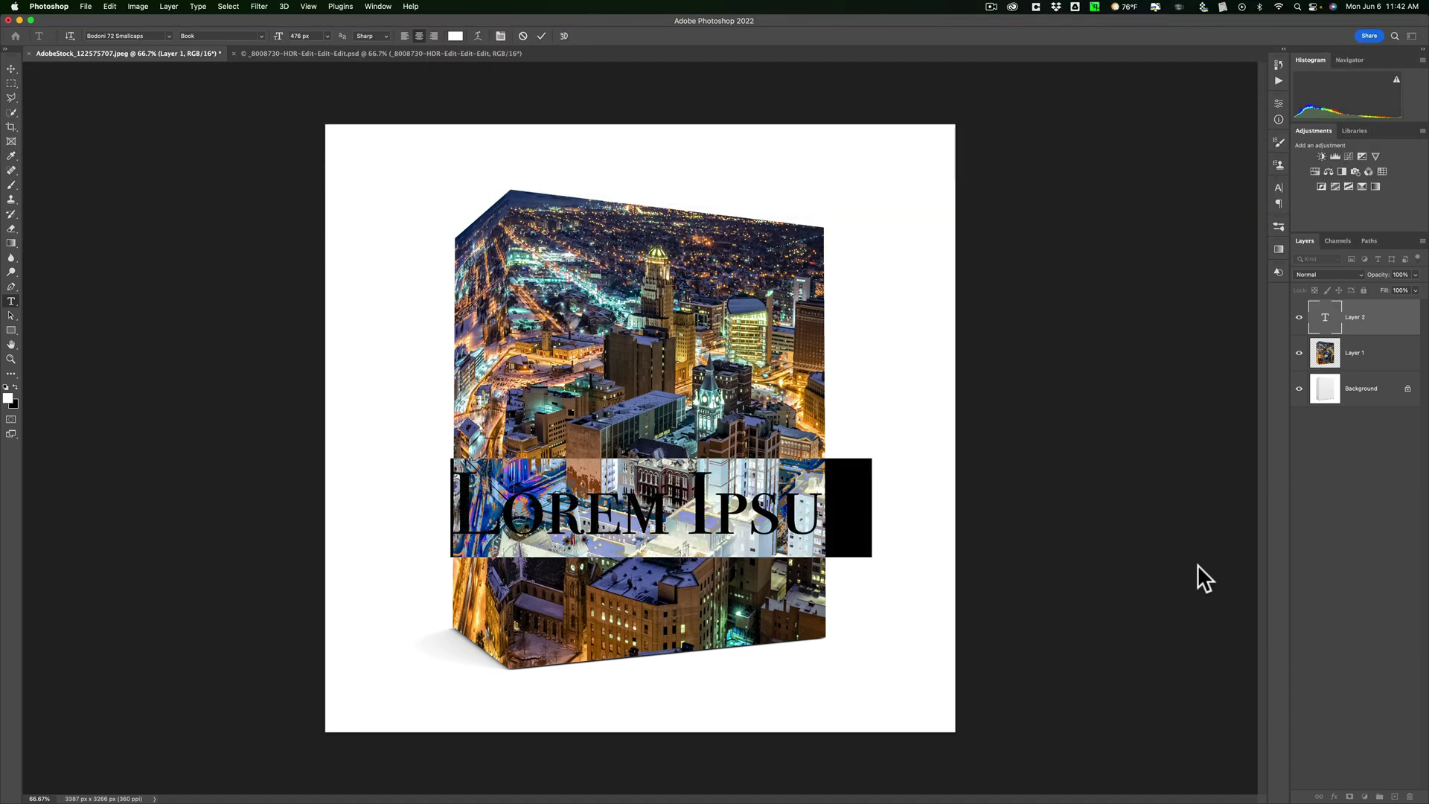
pyautogui.write('Buffalo')
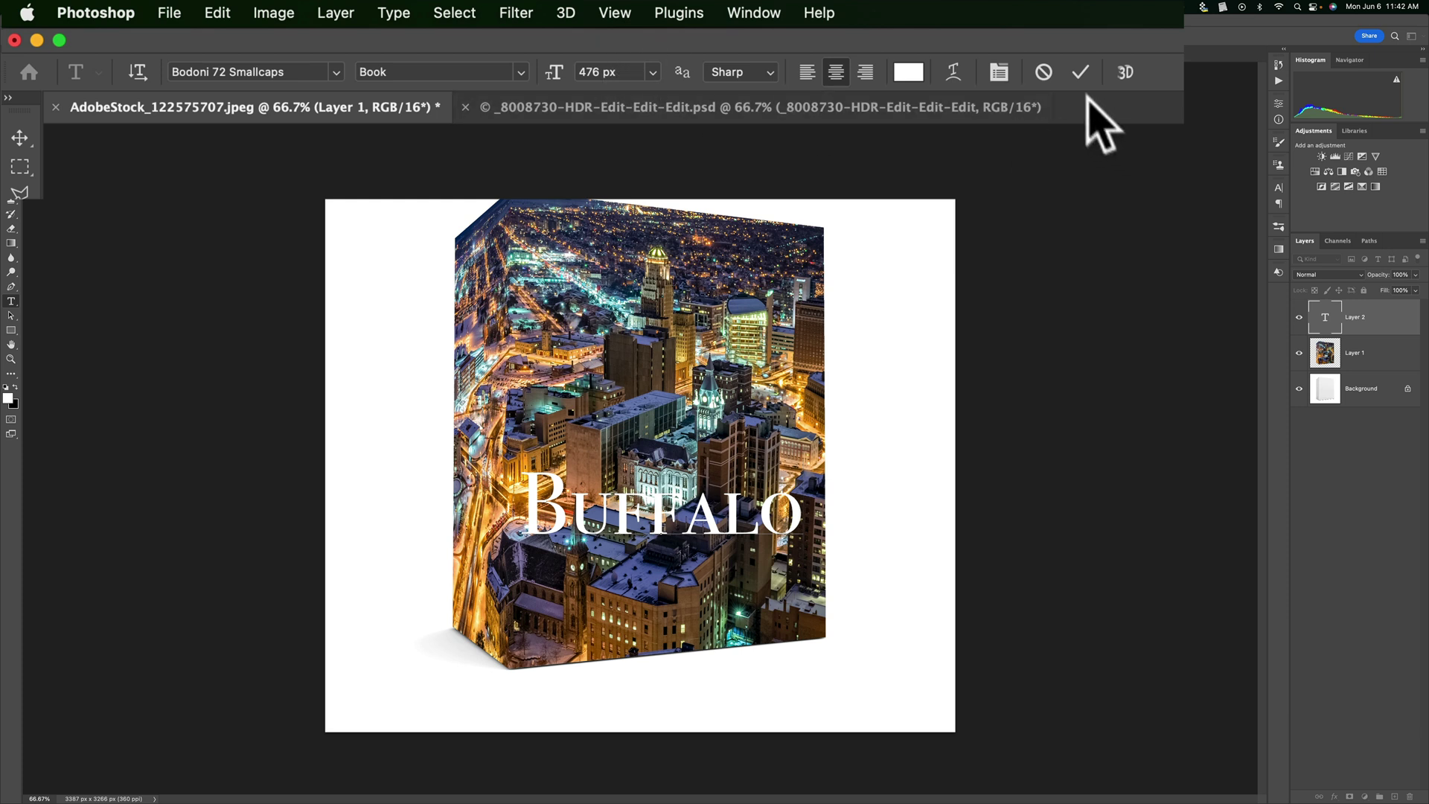
pyautogui.click(1081, 72)
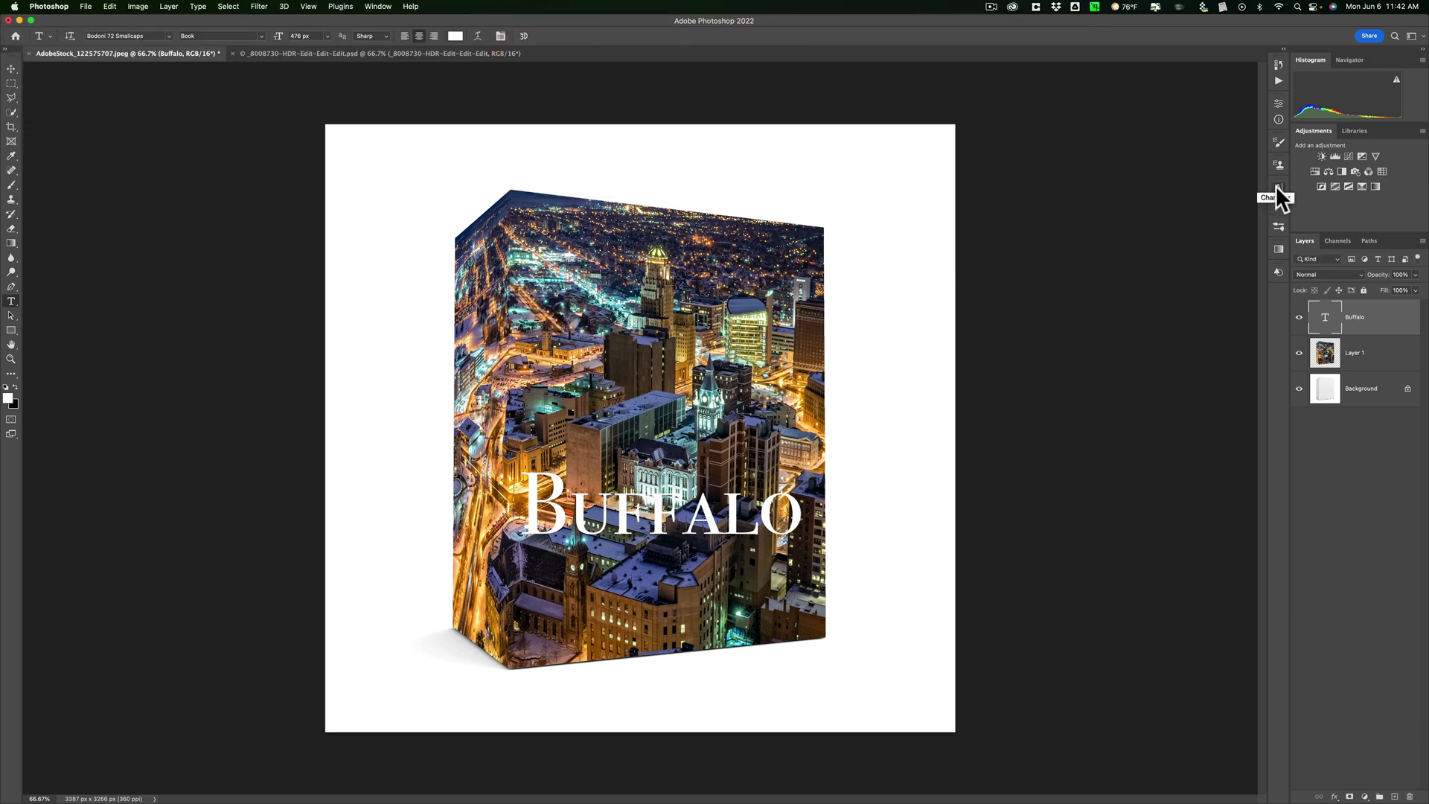
# Enlarge the Buffalo text to 493 px and apply Faux Bold in the Character panel.
pyautogui.click(1278, 188)
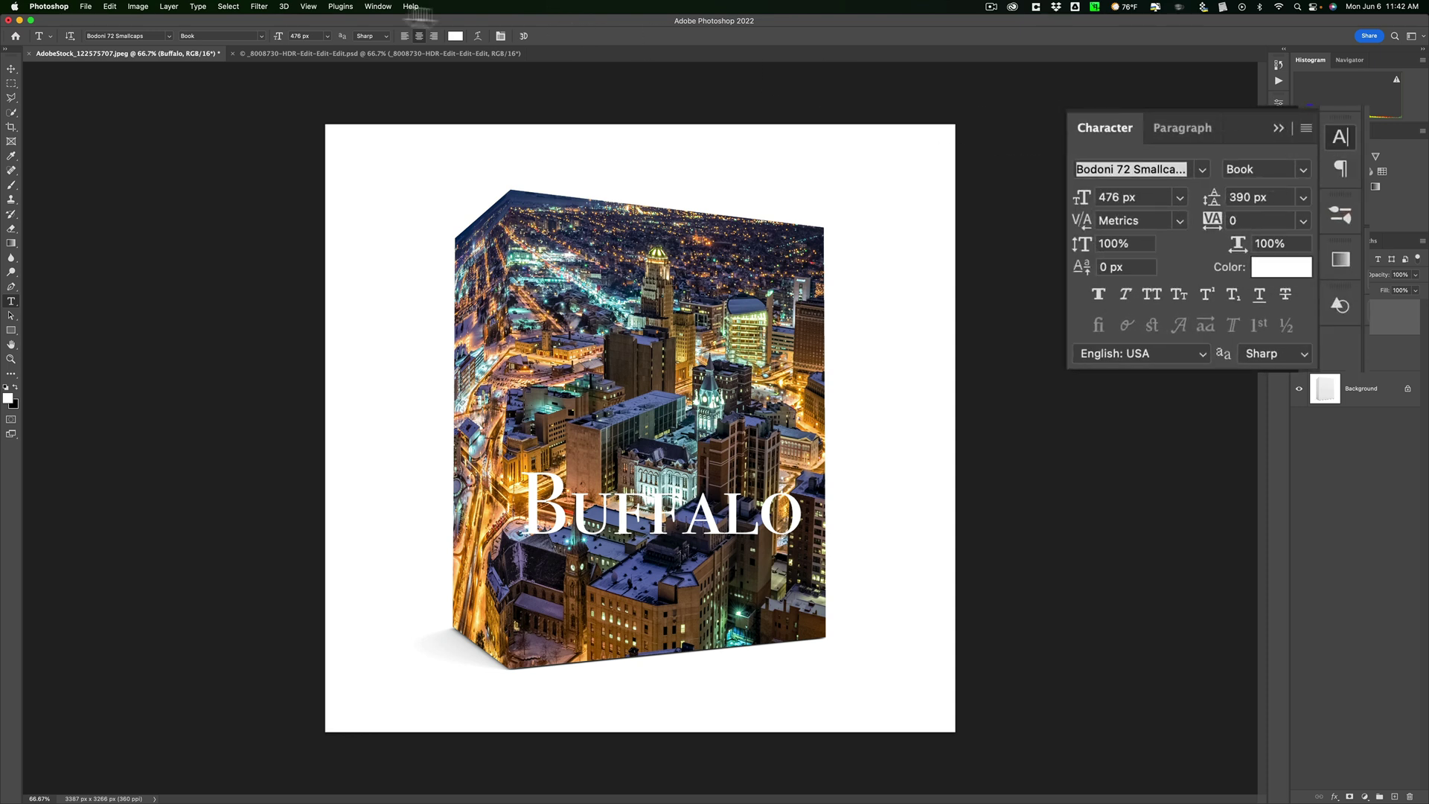
pyautogui.click(377, 8)
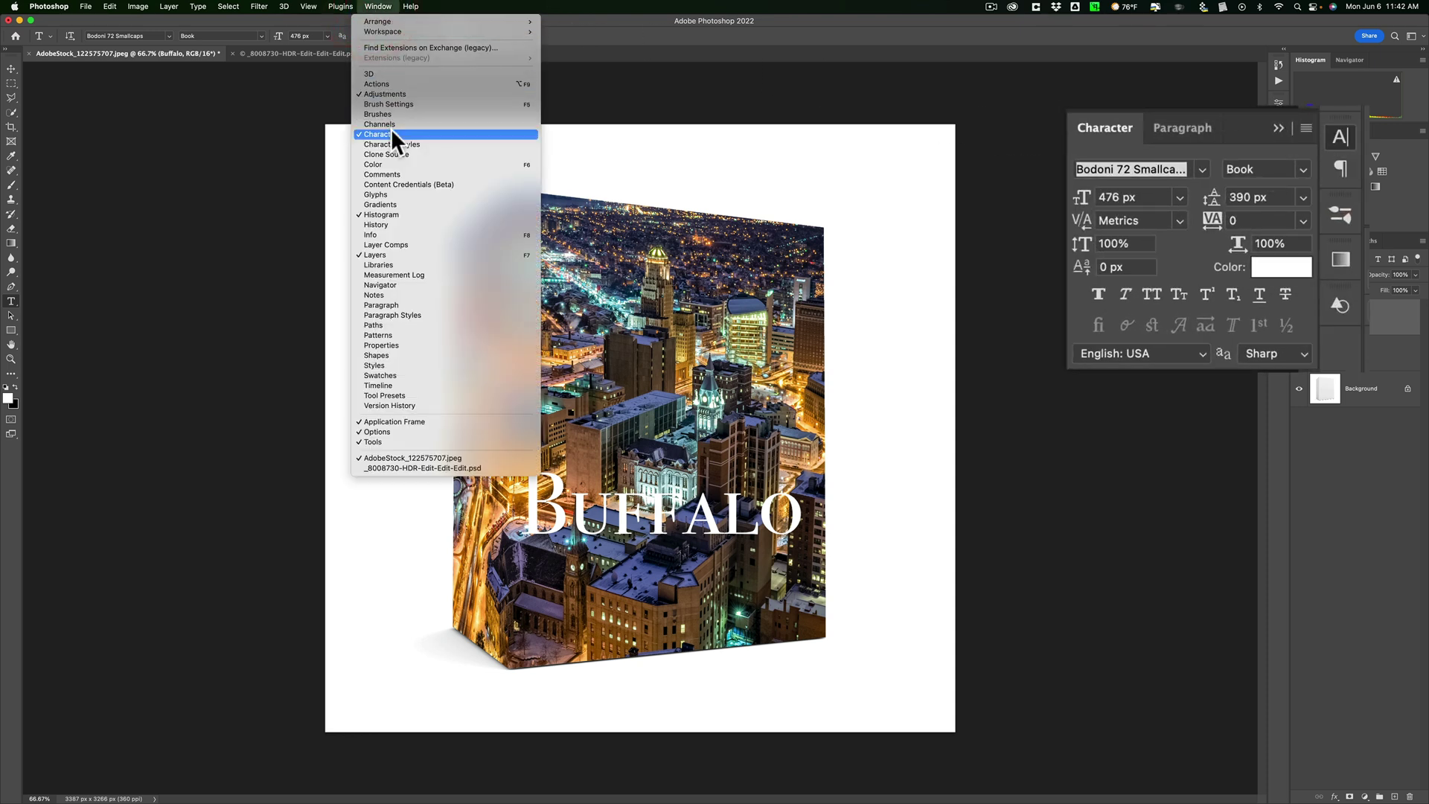
pyautogui.click(574, 32)
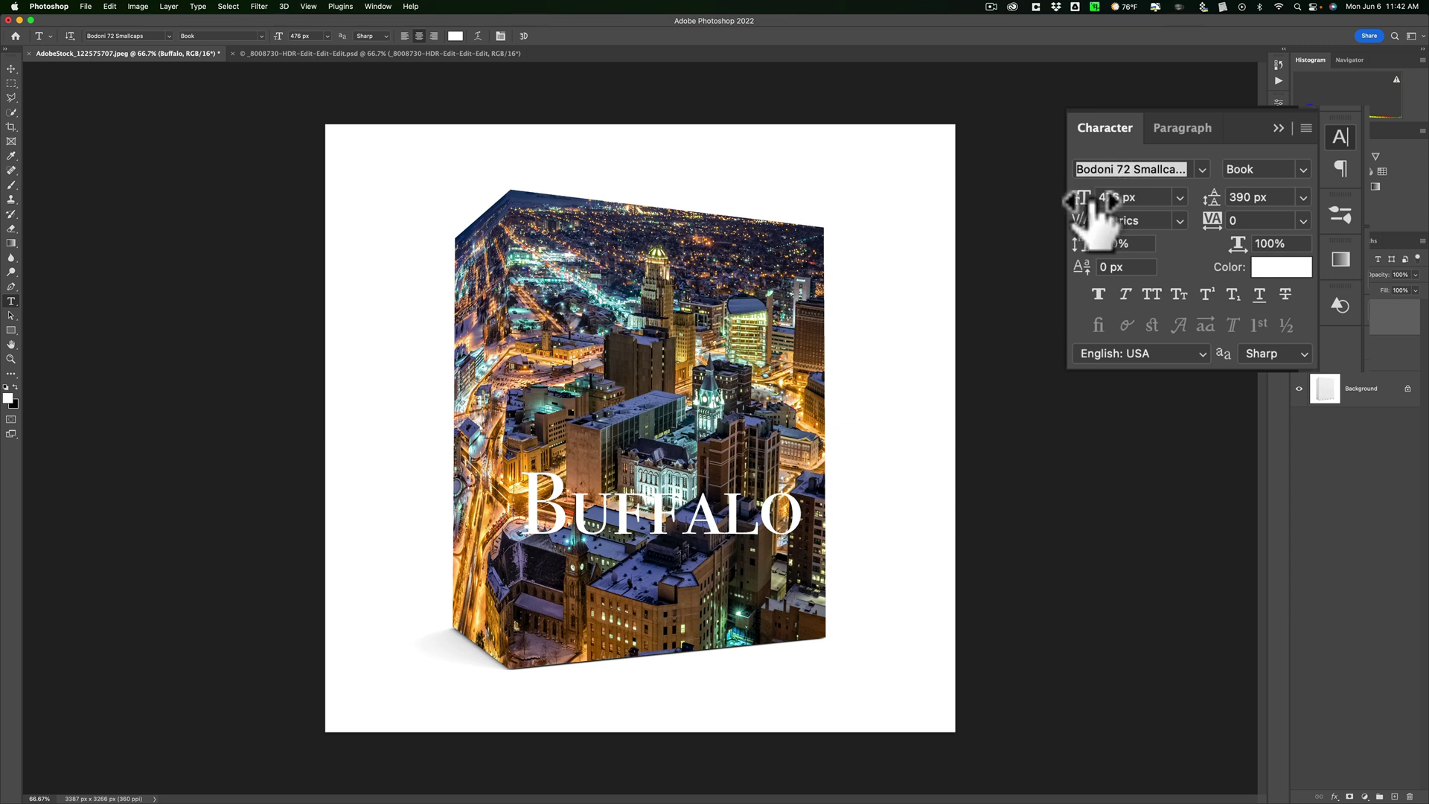
pyautogui.moveTo(1085, 201); pyautogui.dragTo(1098, 201)
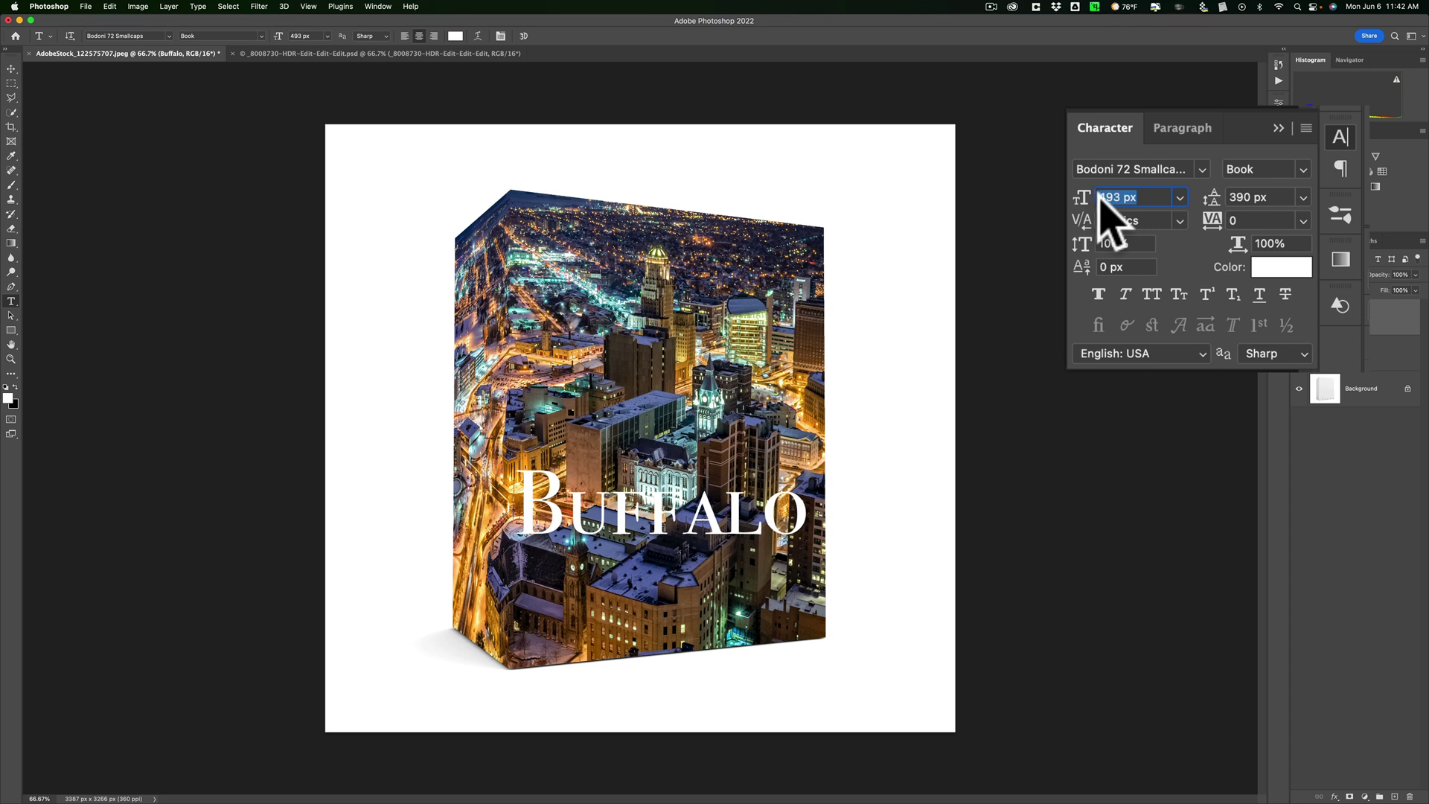
pyautogui.click(1098, 294)
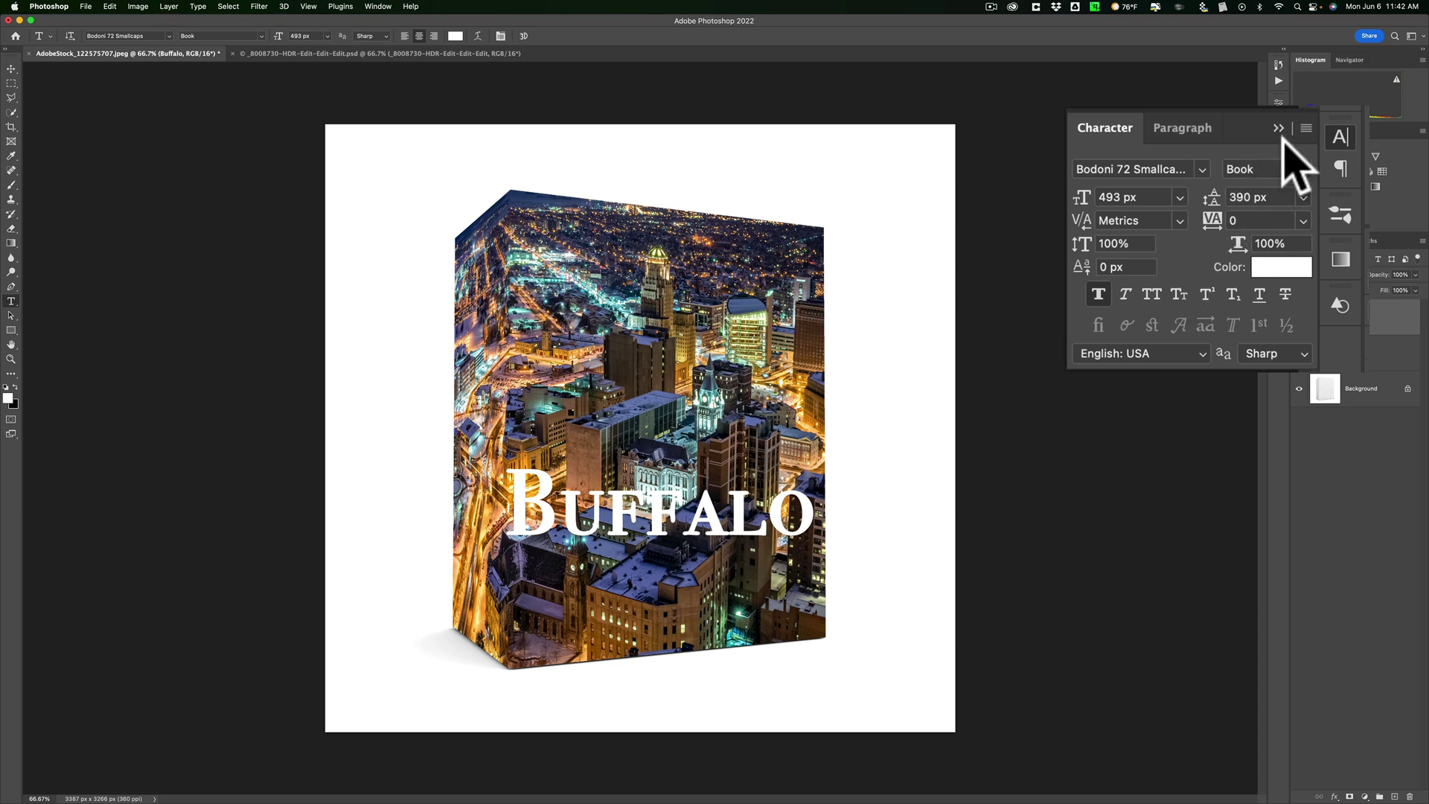
pyautogui.click(1279, 128)
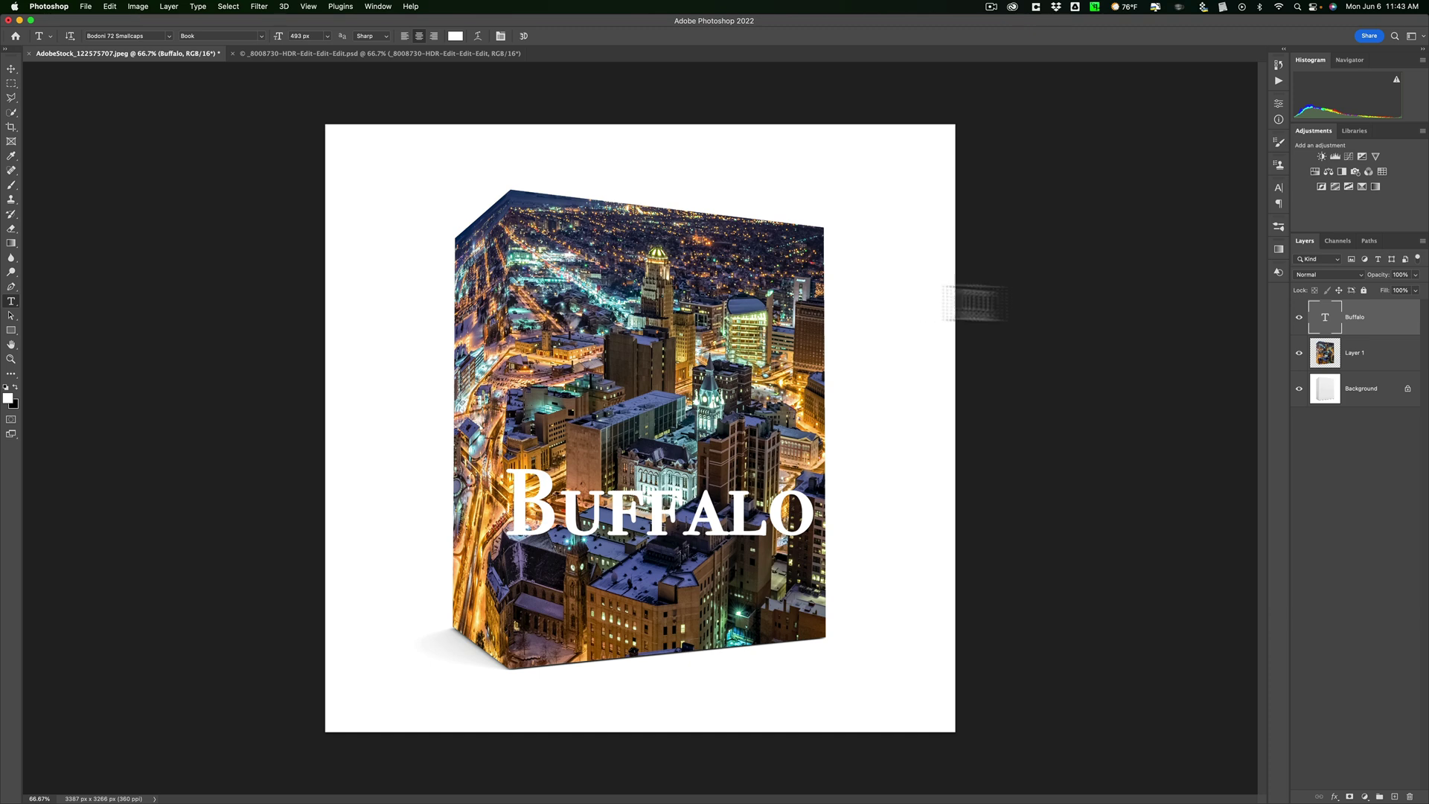
# Rasterize the Buffalo text layer and copy its lettering as a selection.
pyautogui.rightClick(1374, 321)
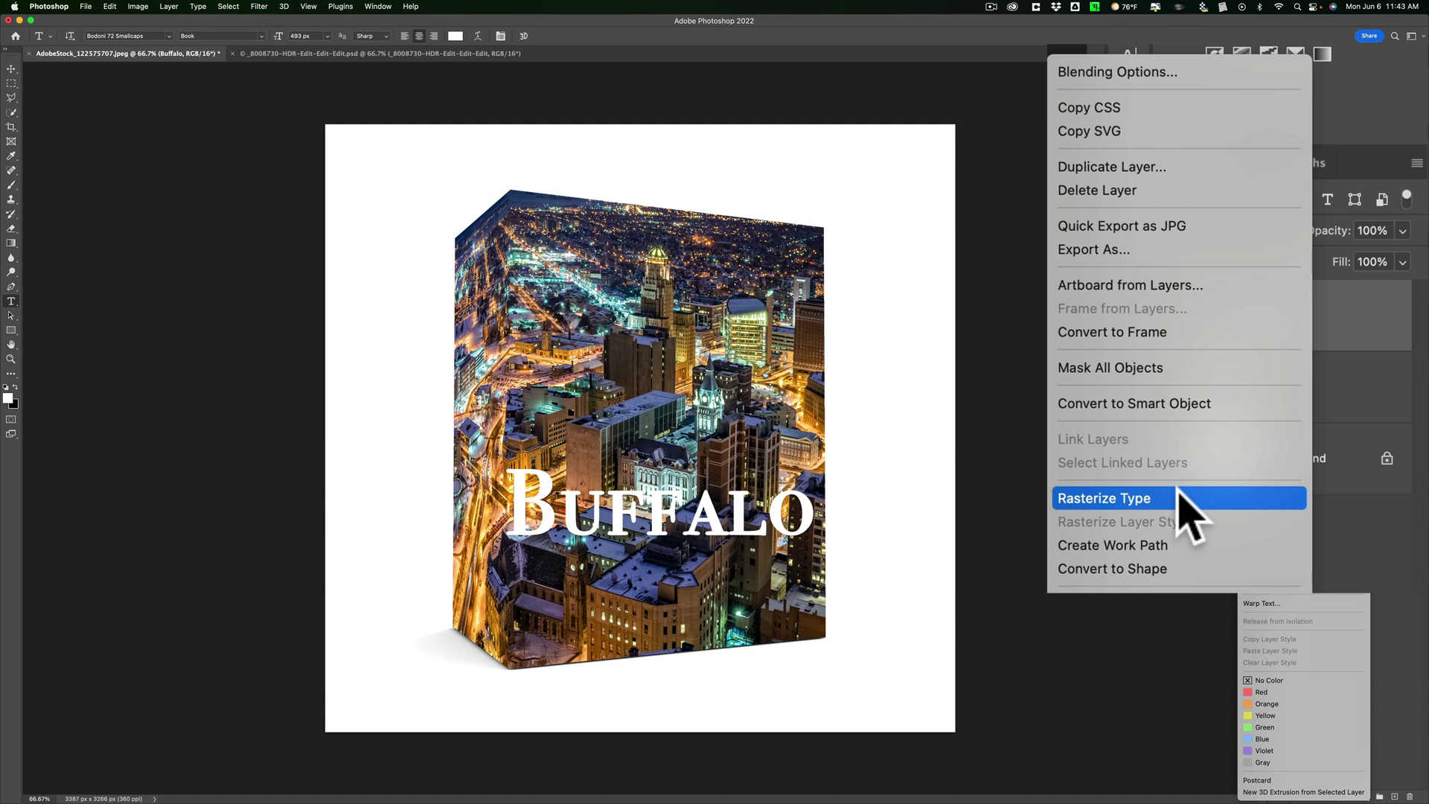
pyautogui.click(1178, 497)
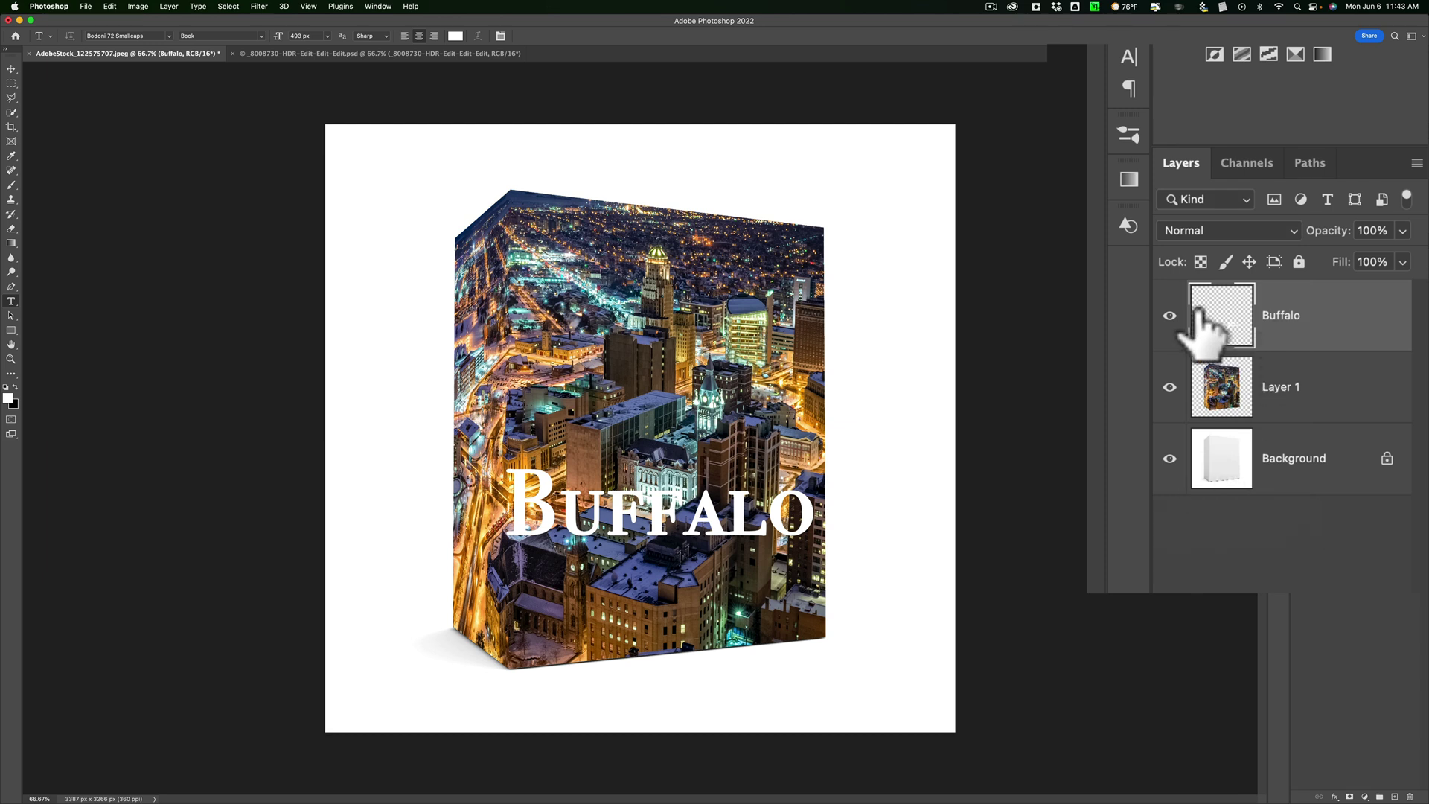
pyautogui.moveTo(1198, 316); pyautogui.dragTo(1221, 324)
pyautogui.keyDown('super'); pyautogui.click(1220, 324); pyautogui.keyUp('super')
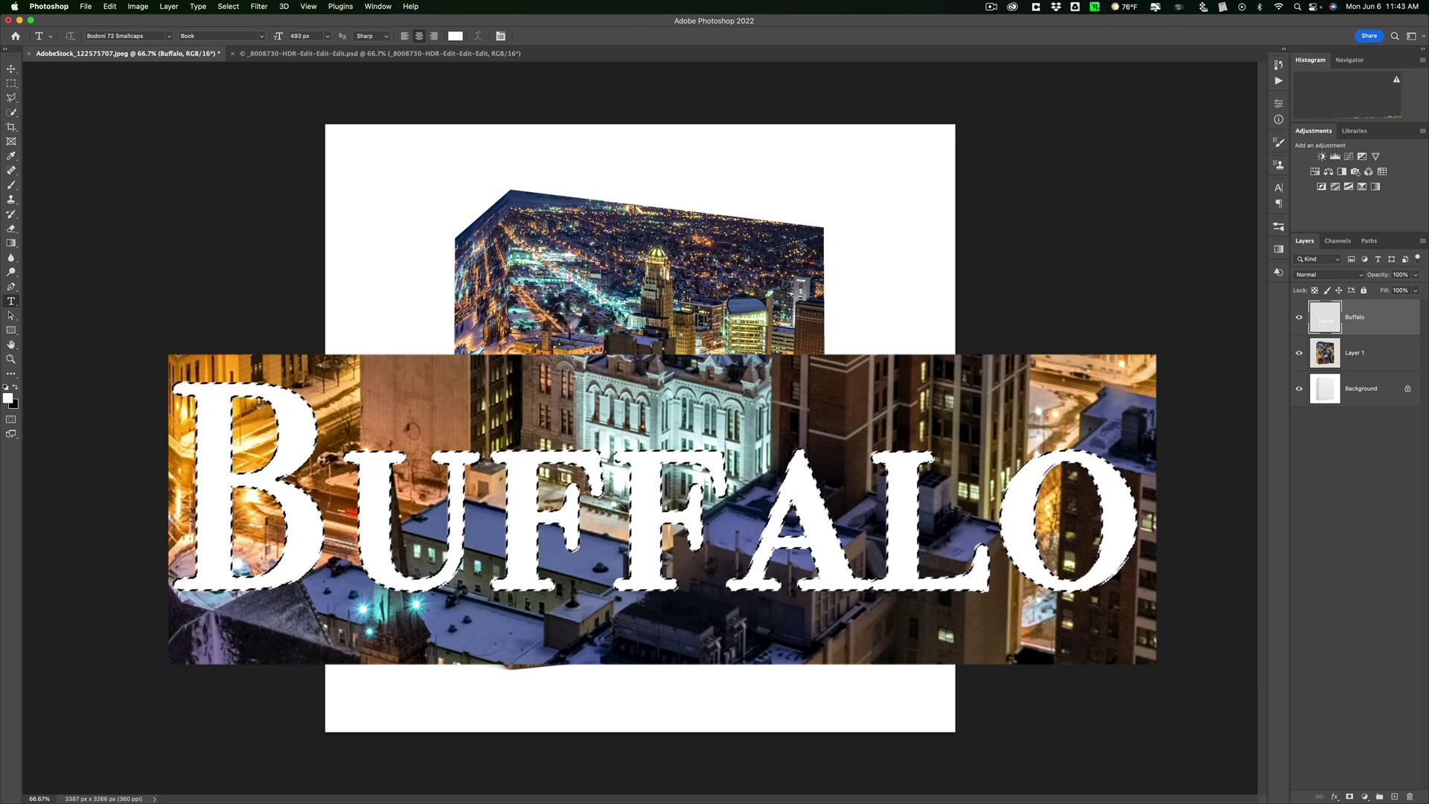
pyautogui.press('super+c')
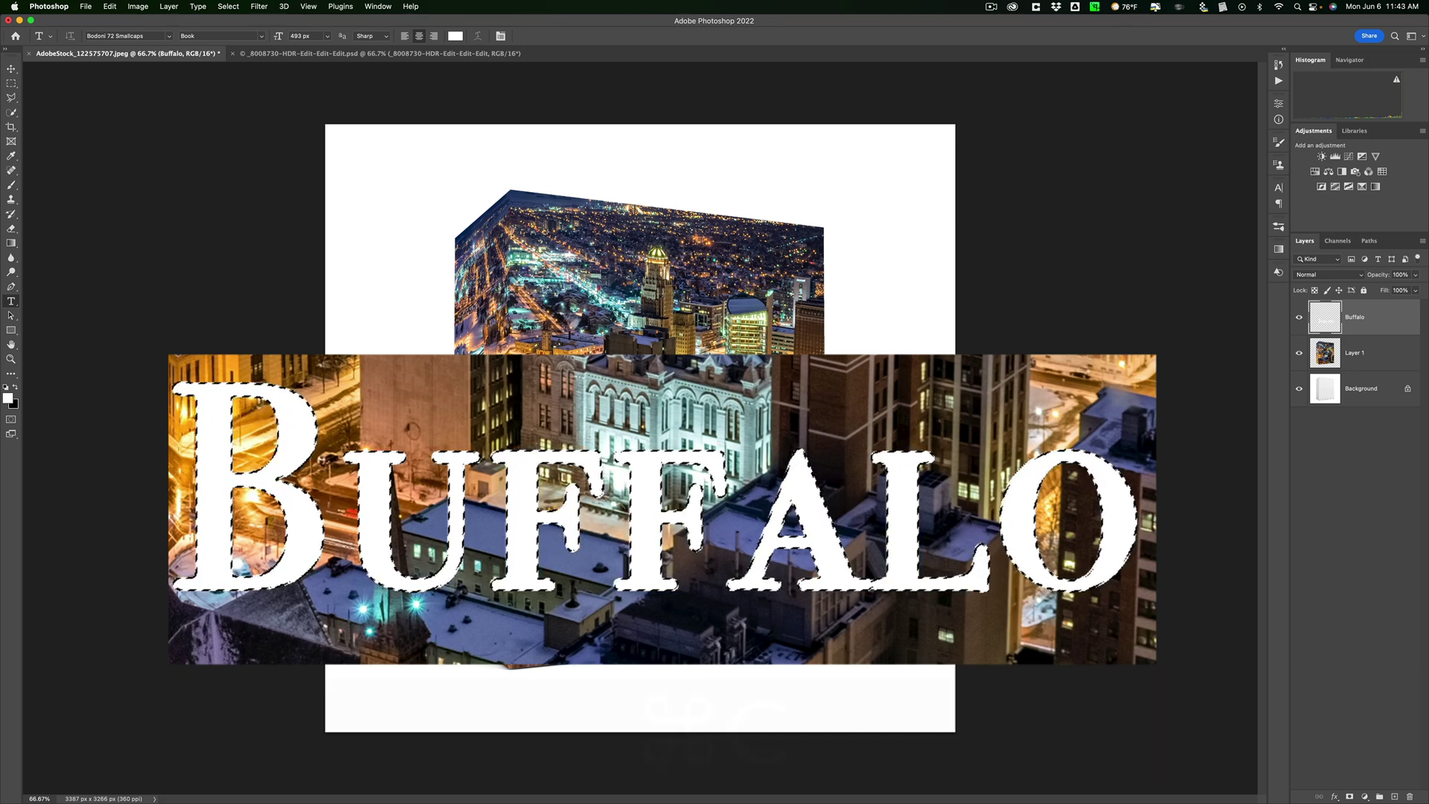
# Hide the Buffalo layer, clear the selection, and make Layer 1 active.
pyautogui.click(1299, 319)
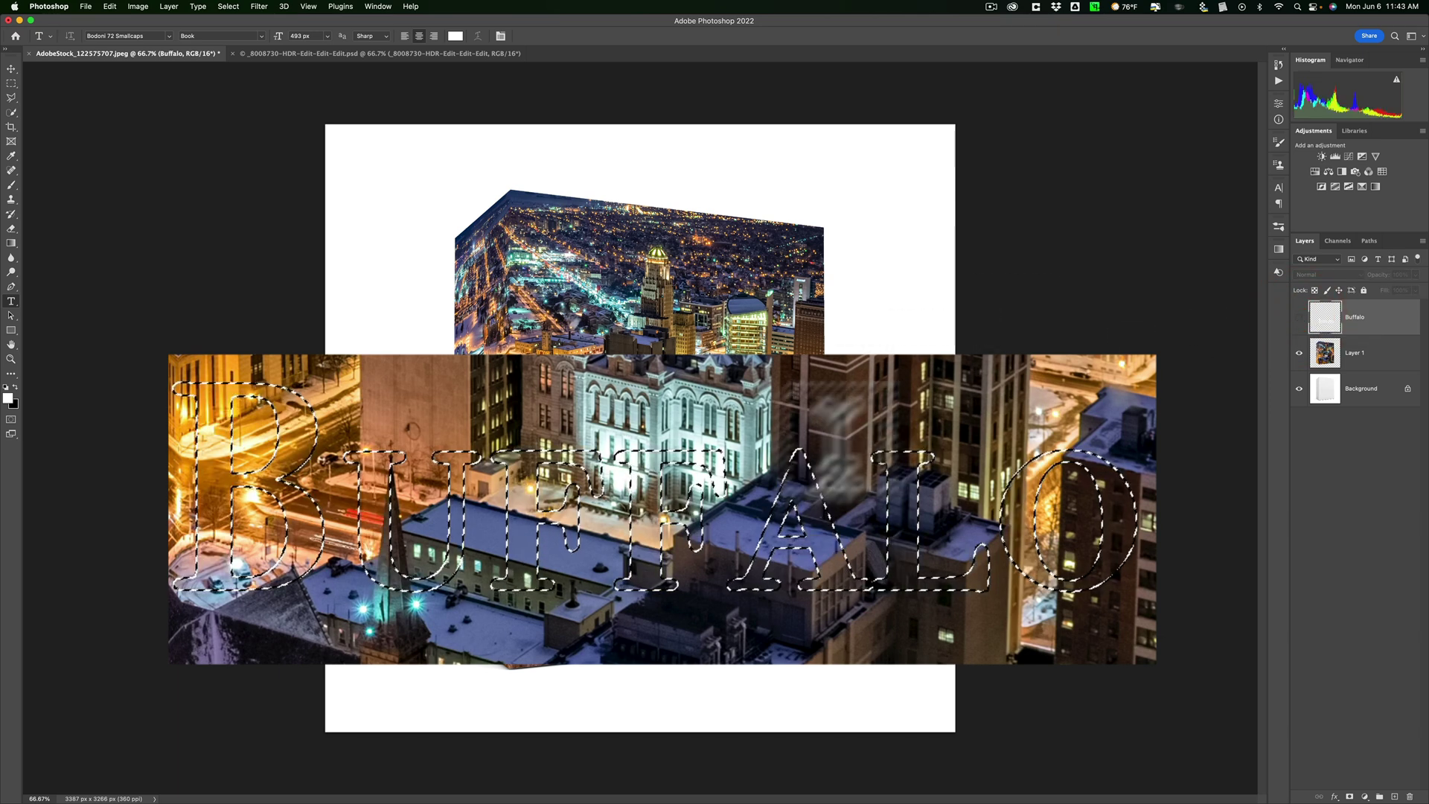
pyautogui.press('super+d')
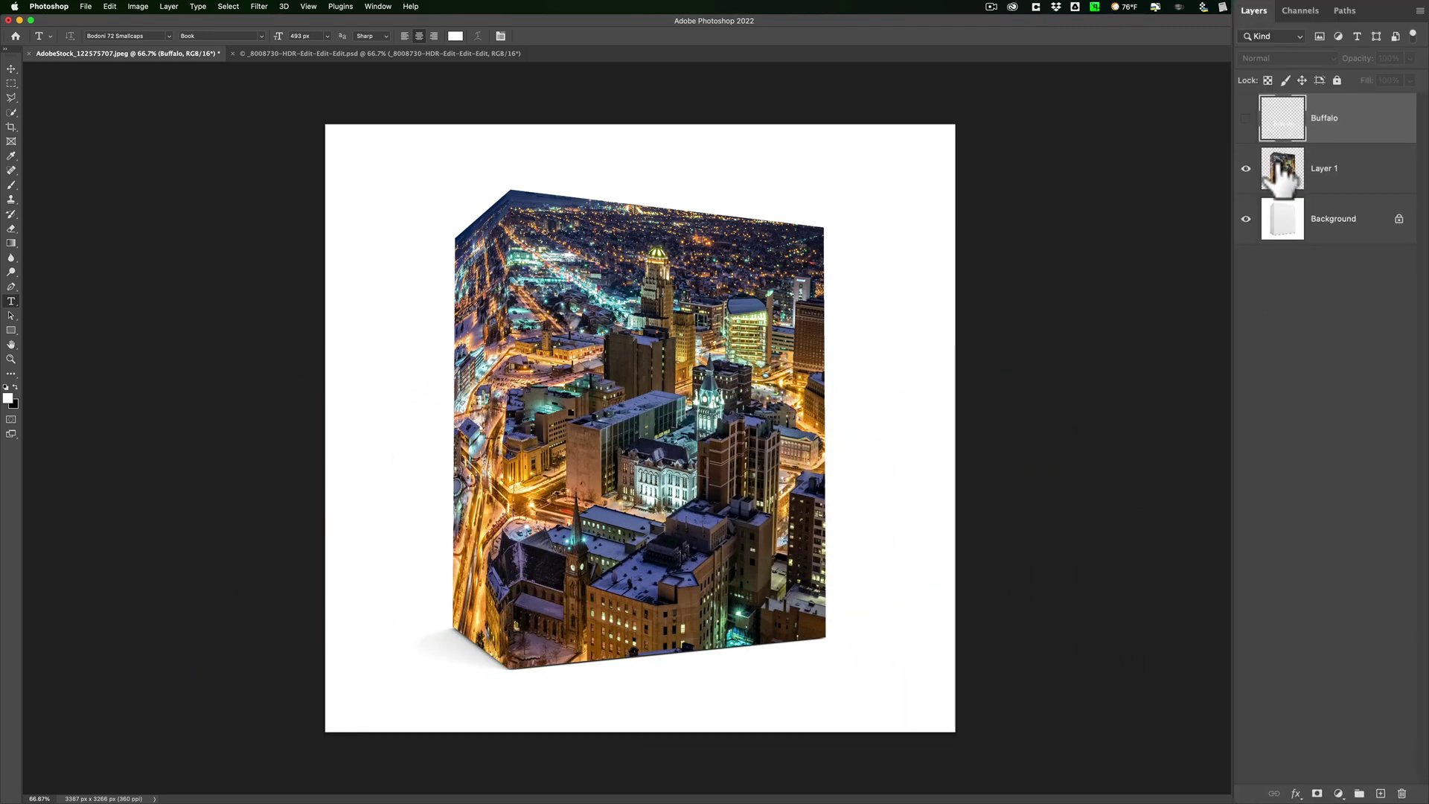
pyautogui.click(1283, 172)
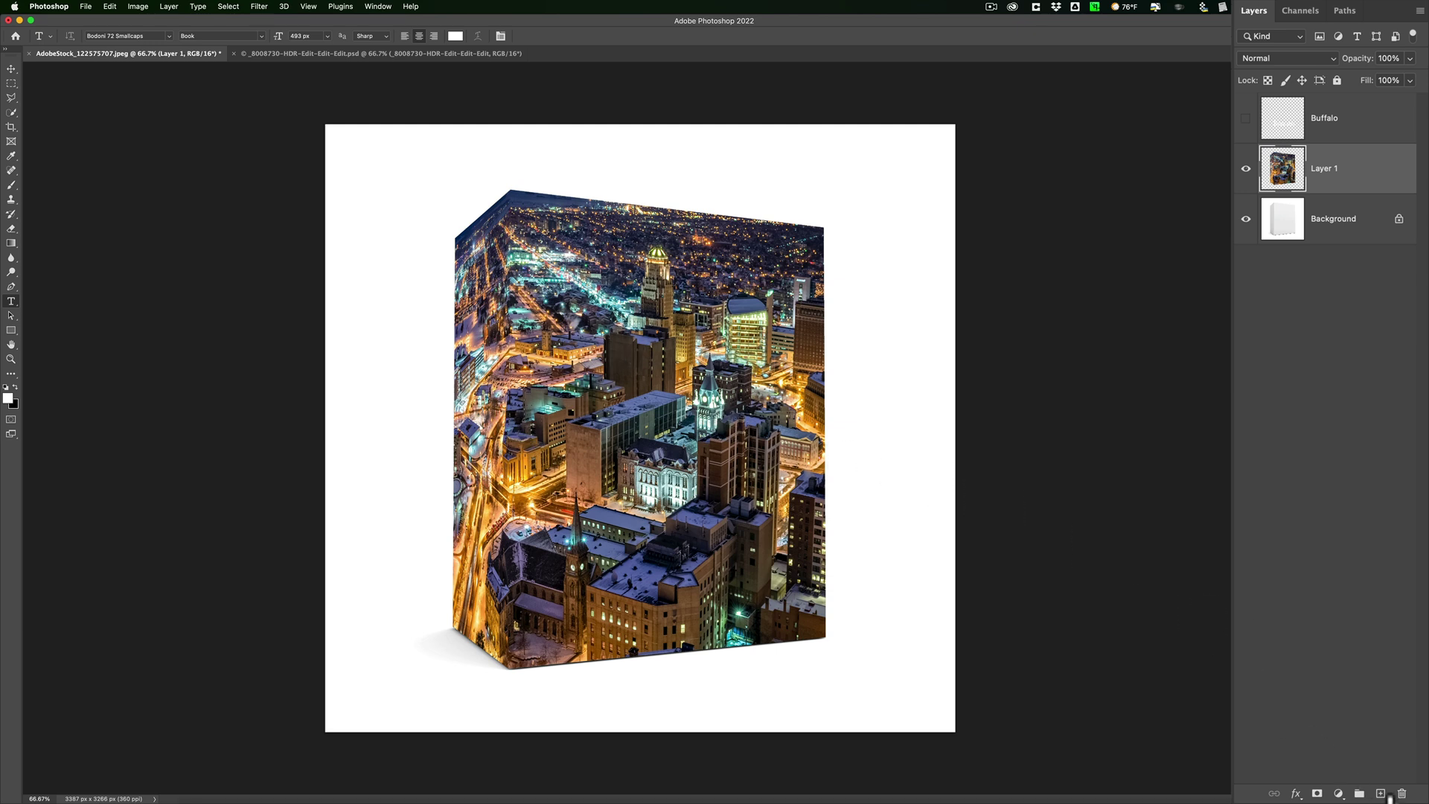
# Add an empty Layer 2 above Layer 1 and launch the Vanishing Point filter.
pyautogui.click(1381, 793)
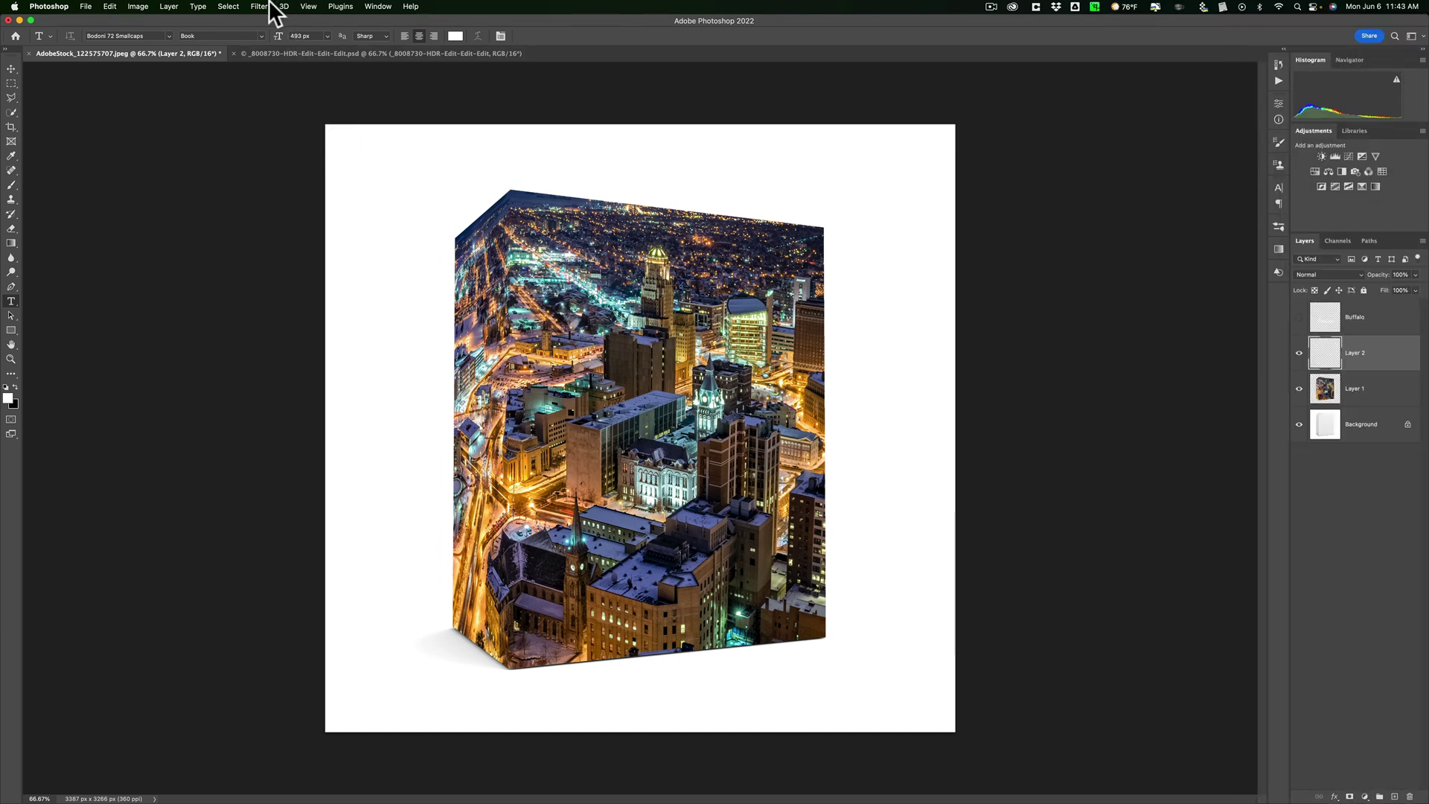
pyautogui.click(260, 6)
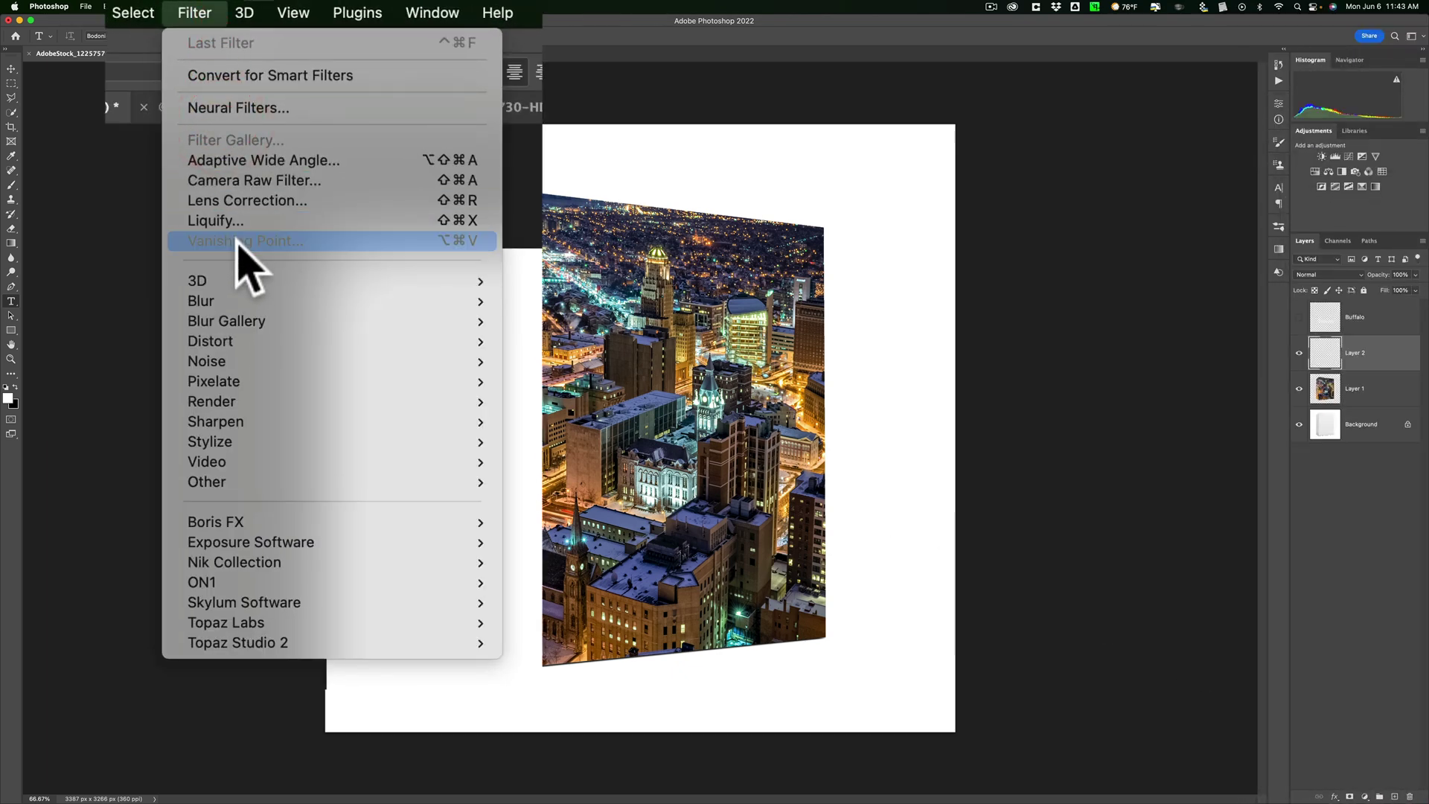
pyautogui.click(237, 243)
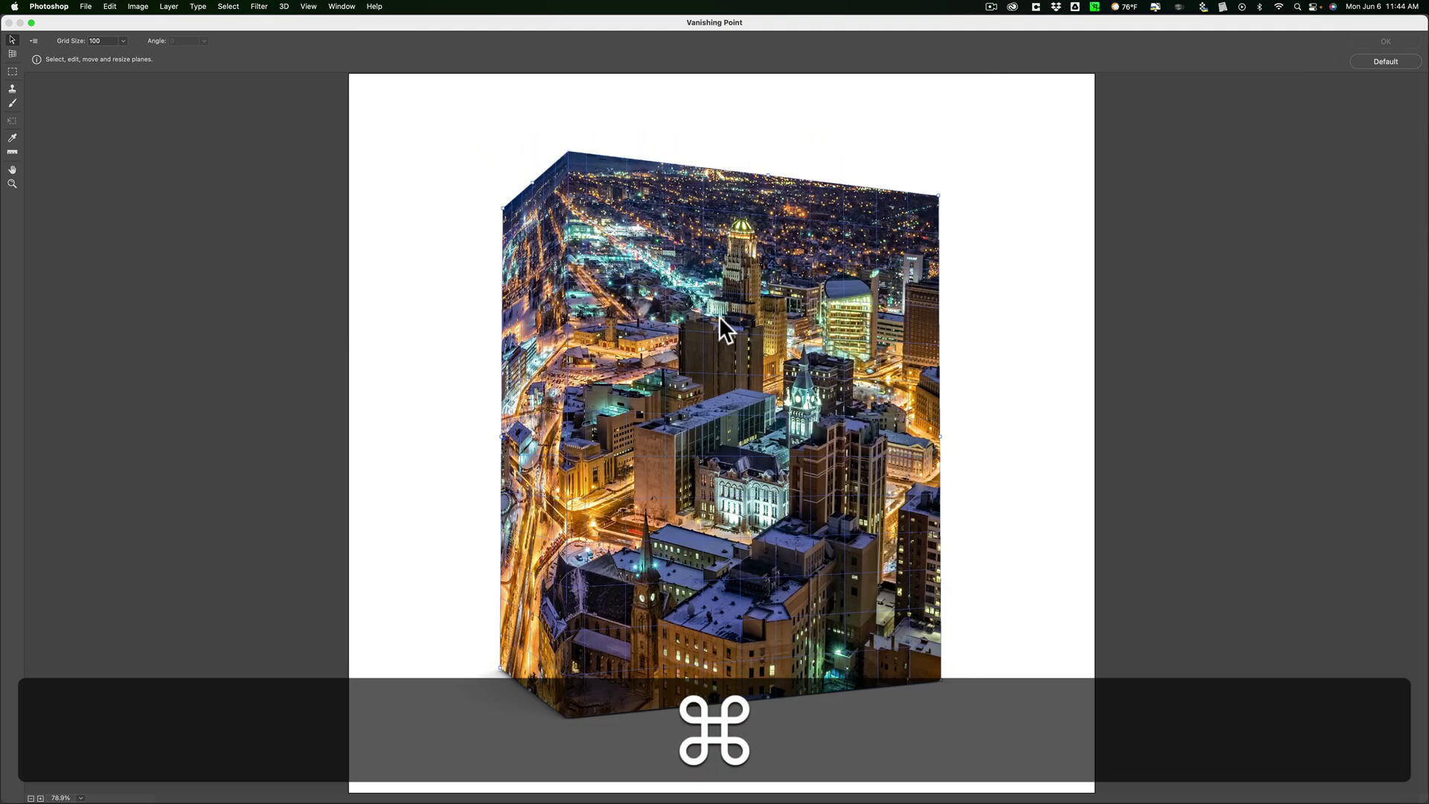
# Paste the BUFFALO lettering onto the front plane, nudge it slightly higher, and apply.
pyautogui.press('super+v')
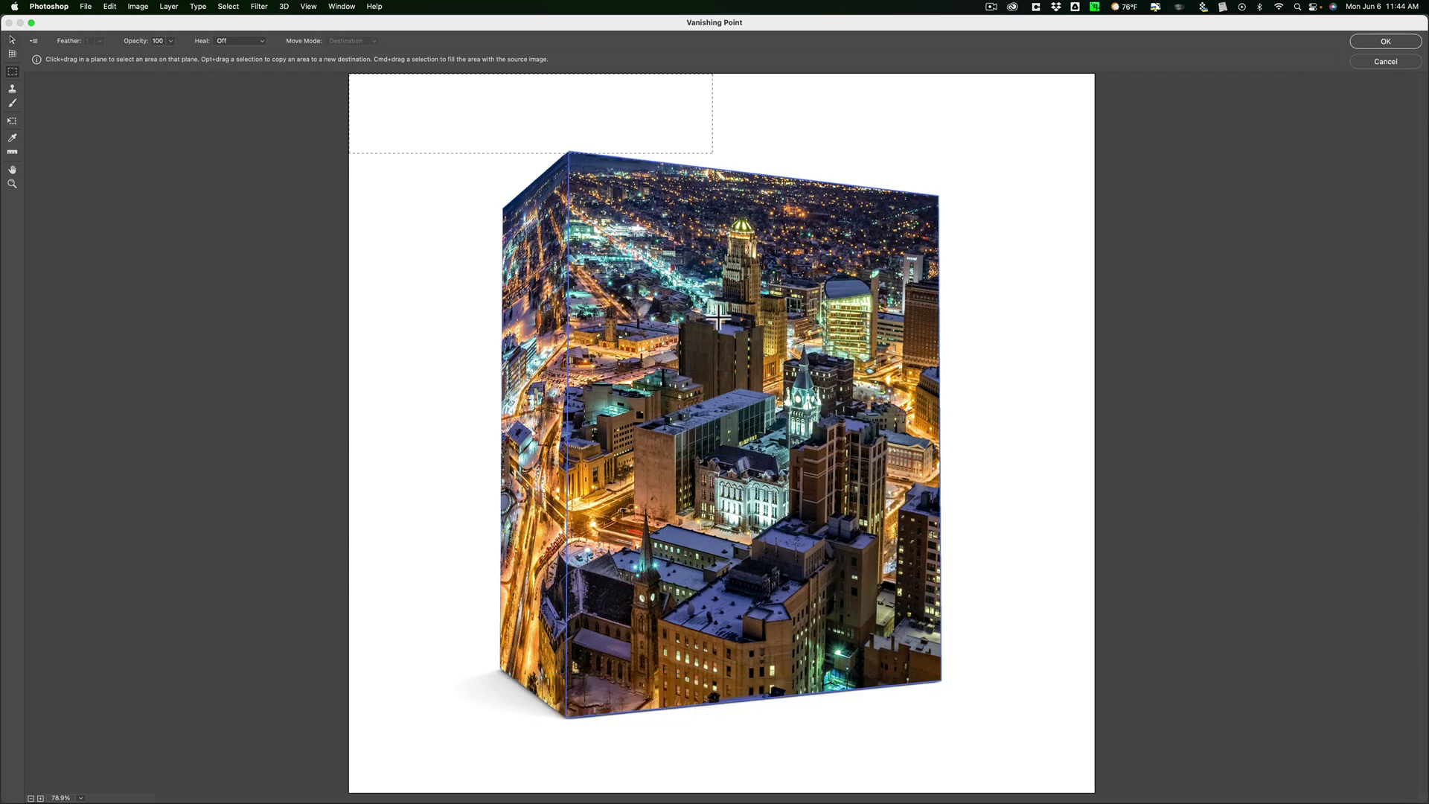
pyautogui.moveTo(513, 104); pyautogui.dragTo(757, 605)
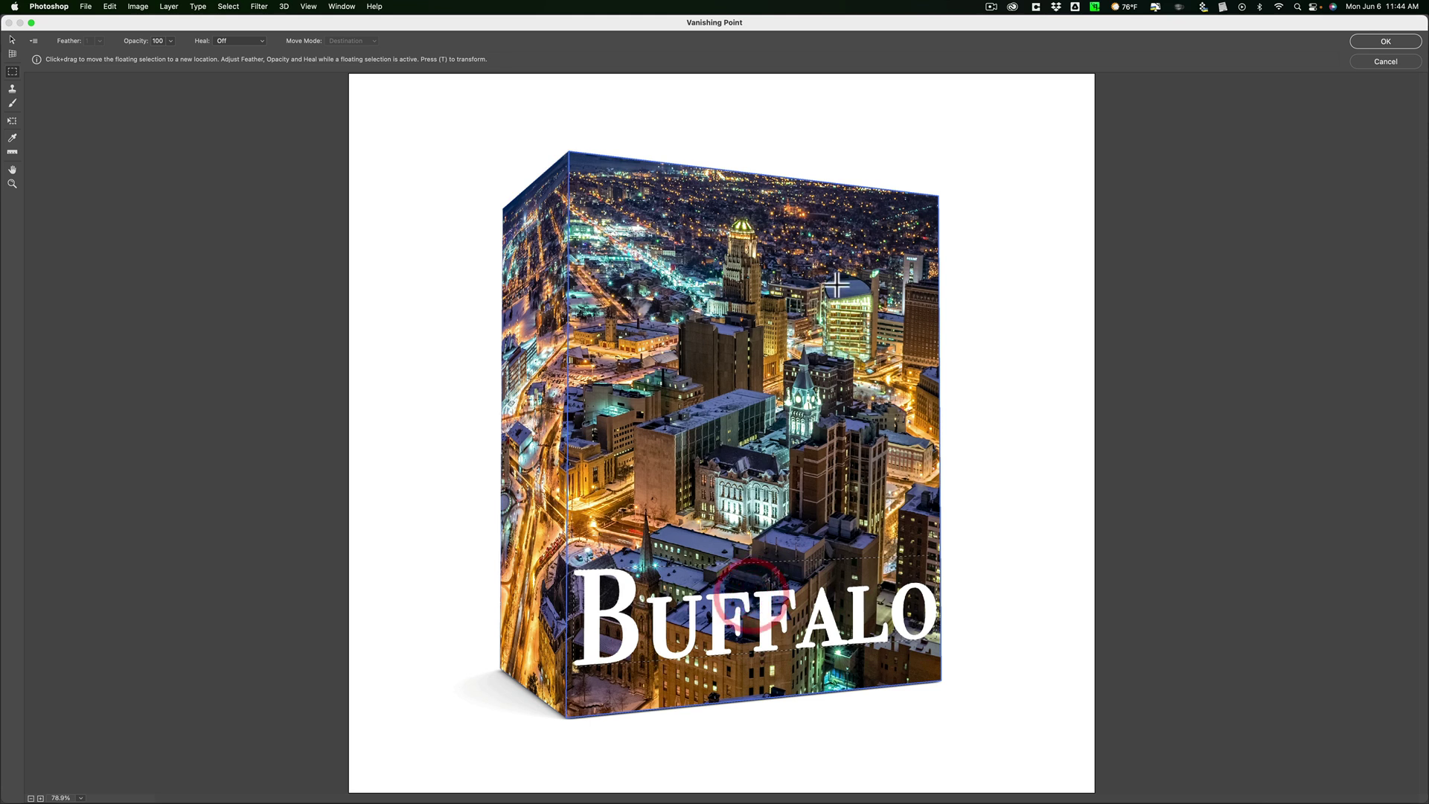
pyautogui.click(1172, 64)
pyautogui.doubleClick(774, 619)
pyautogui.moveTo(771, 635); pyautogui.dragTo(771, 627)
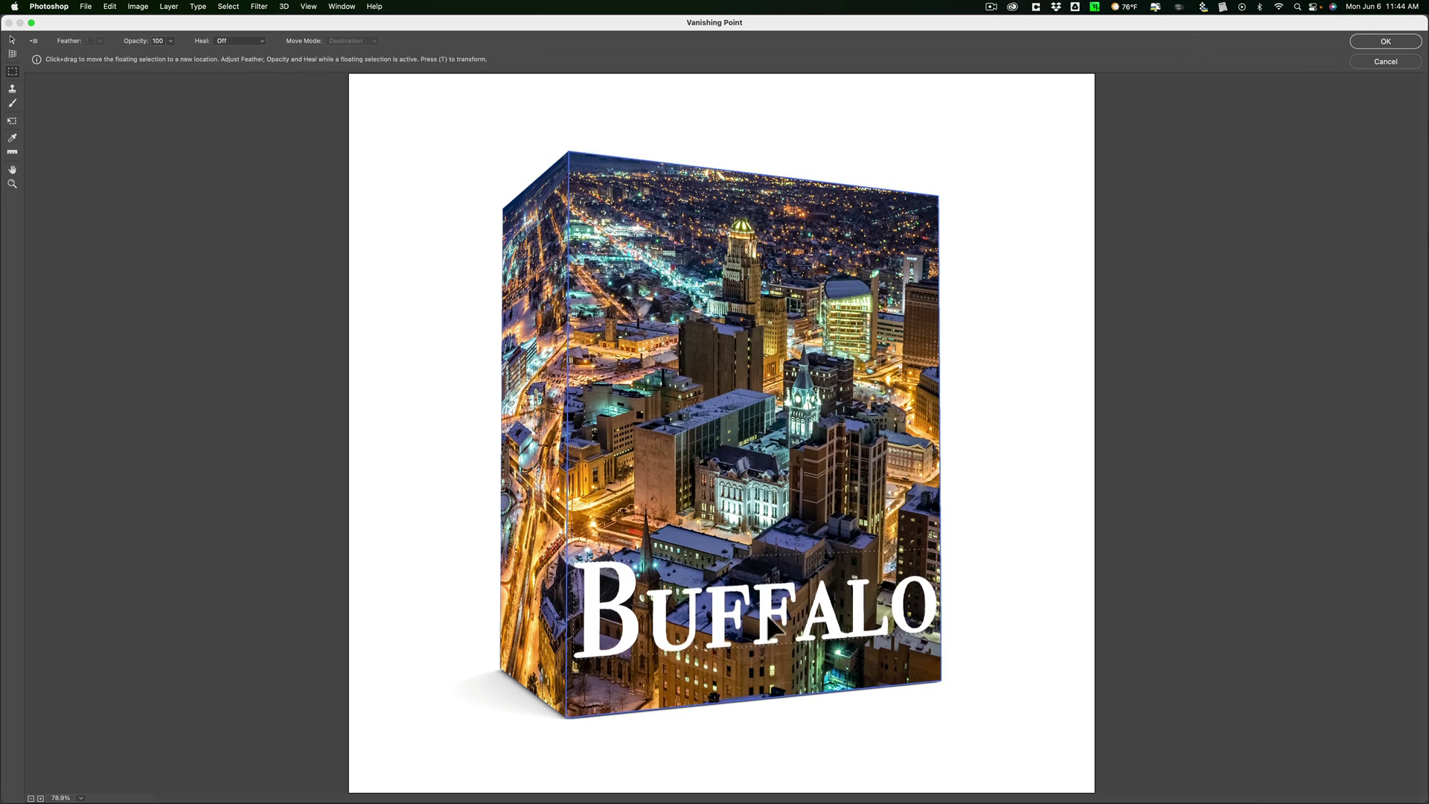
pyautogui.click(1388, 38)
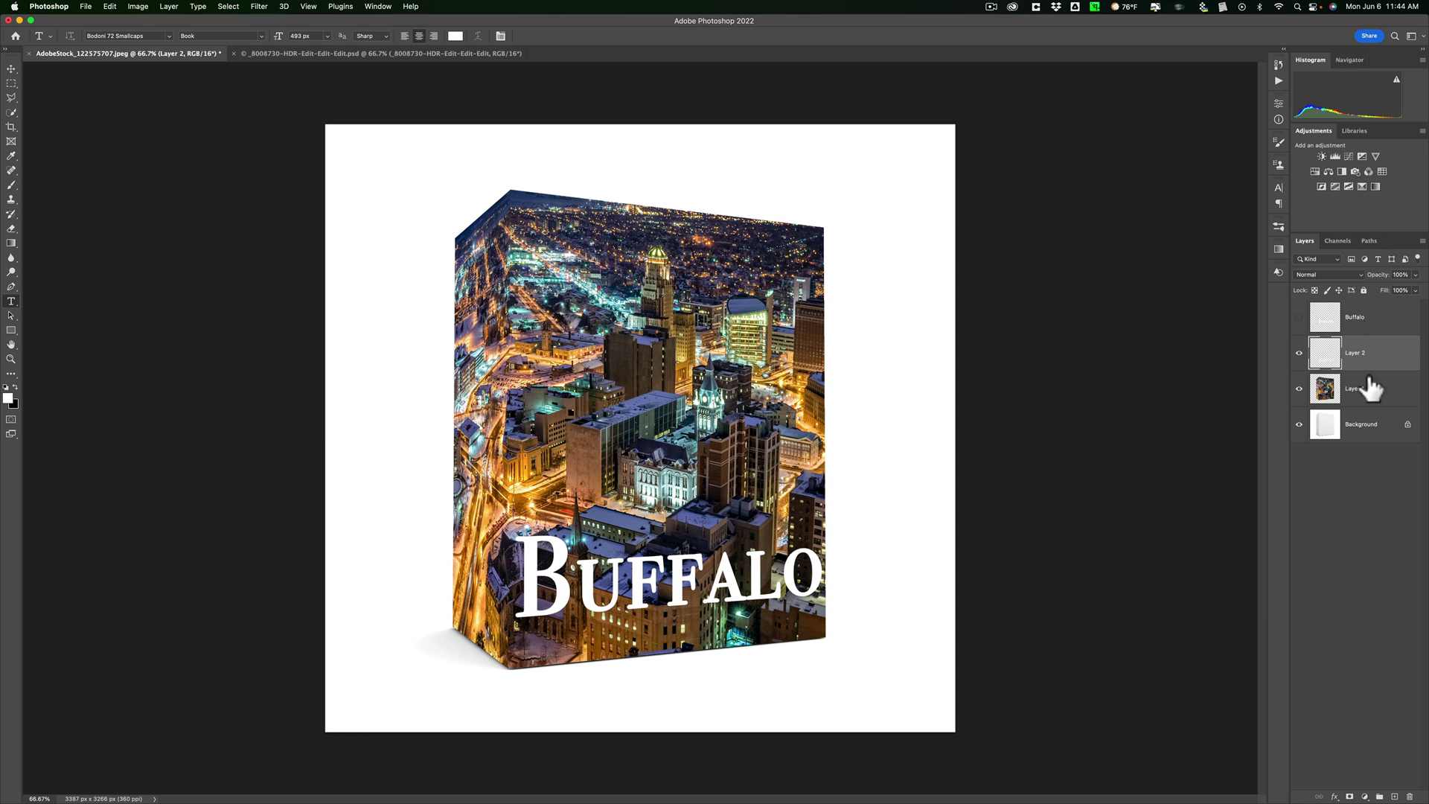
# Make Layer 1 active, zoom to 100%, and choose the Polygonal Lasso Tool.
pyautogui.click(1381, 388)
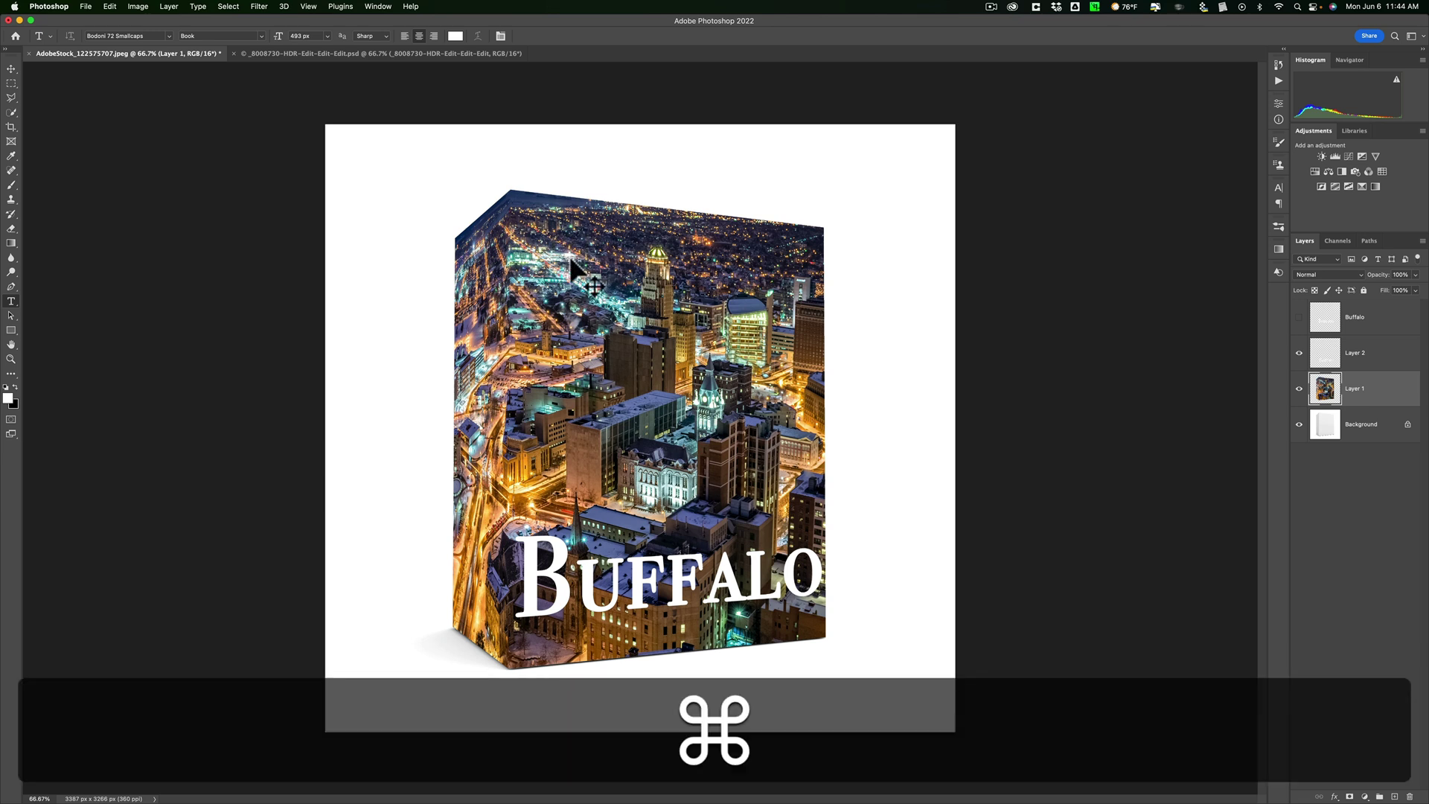
pyautogui.press('super+equal')
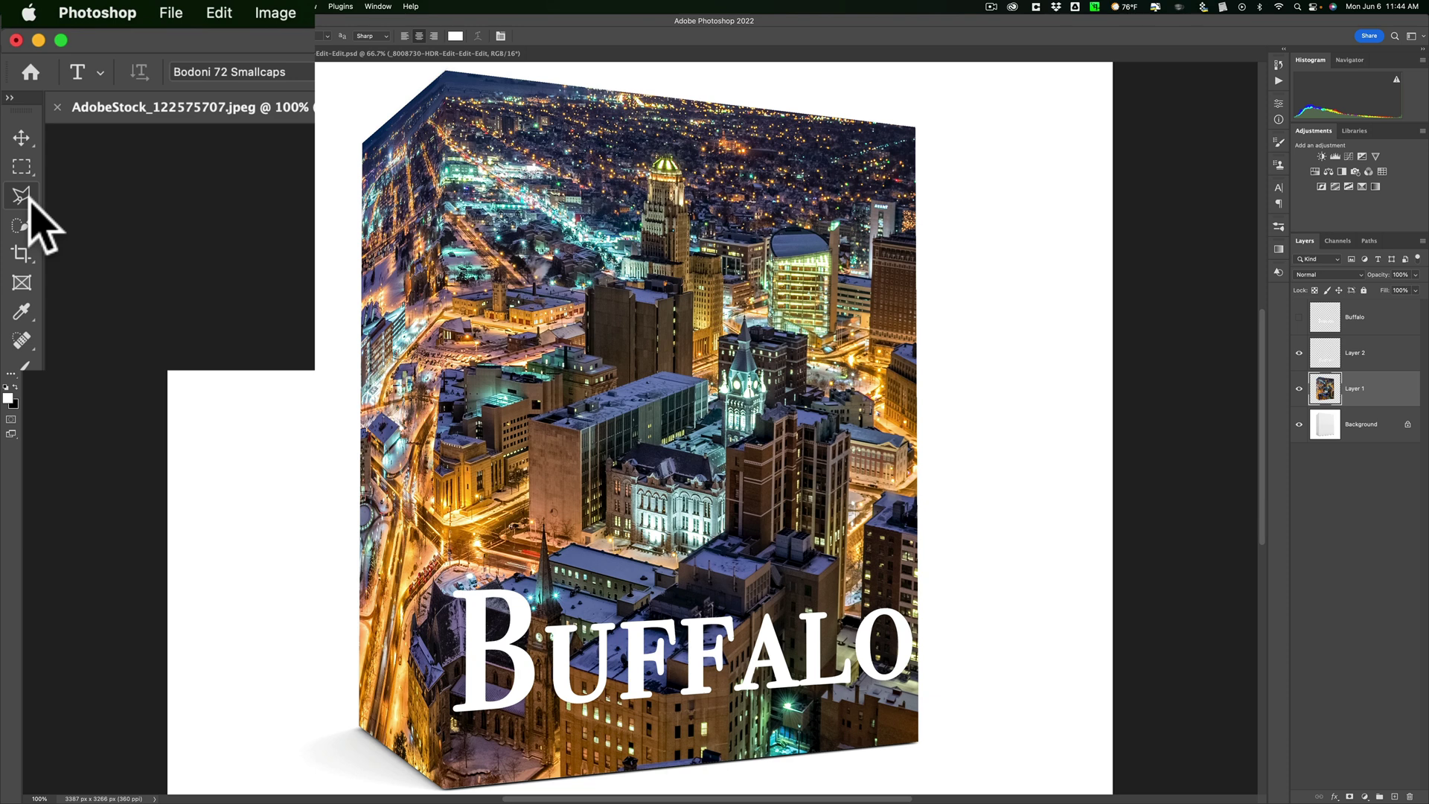
pyautogui.moveTo(31, 205)
pyautogui.mouseDown()
pyautogui.moveTo(32, 217)
pyautogui.moveTo(93, 216)
pyautogui.mouseUp()
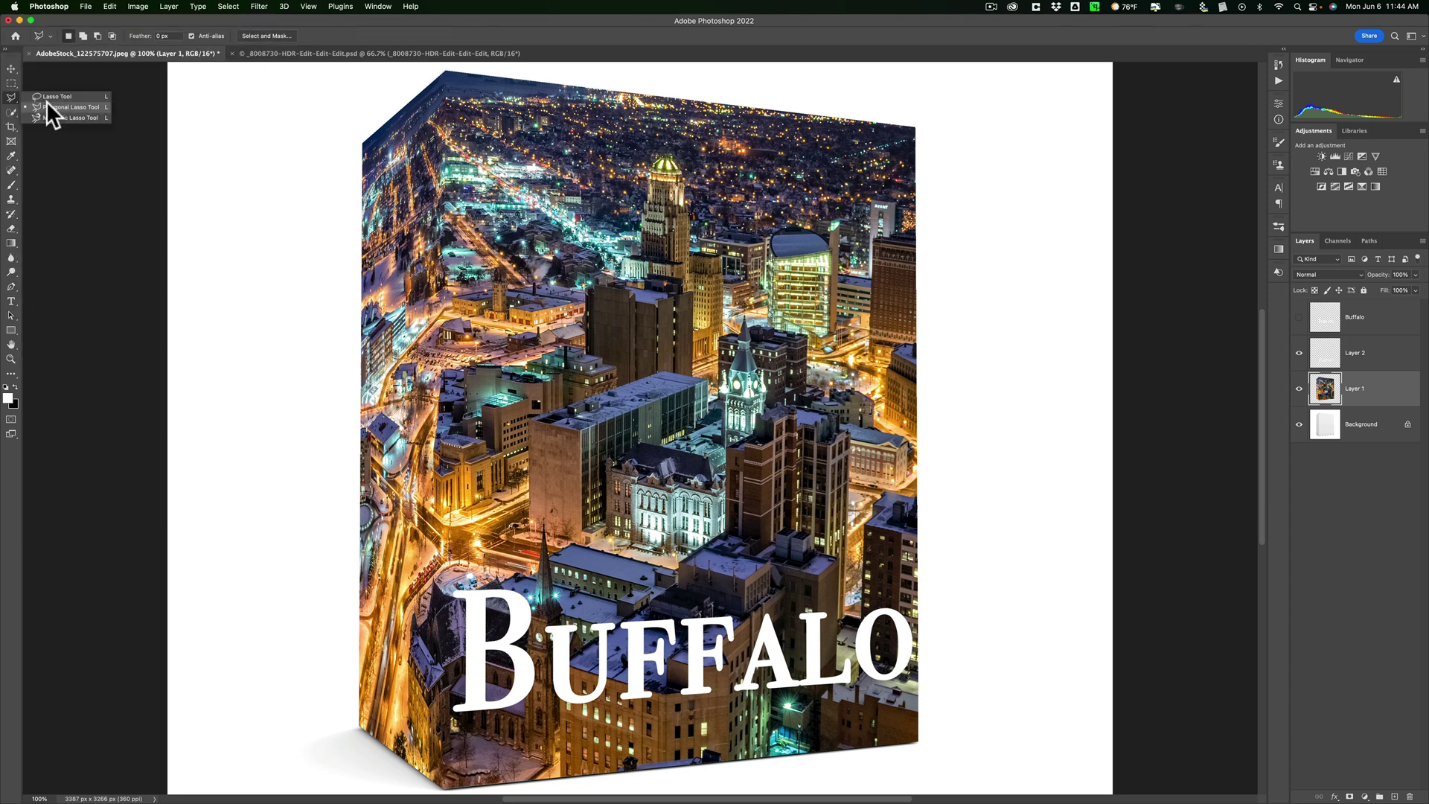
pyautogui.click(52, 109)
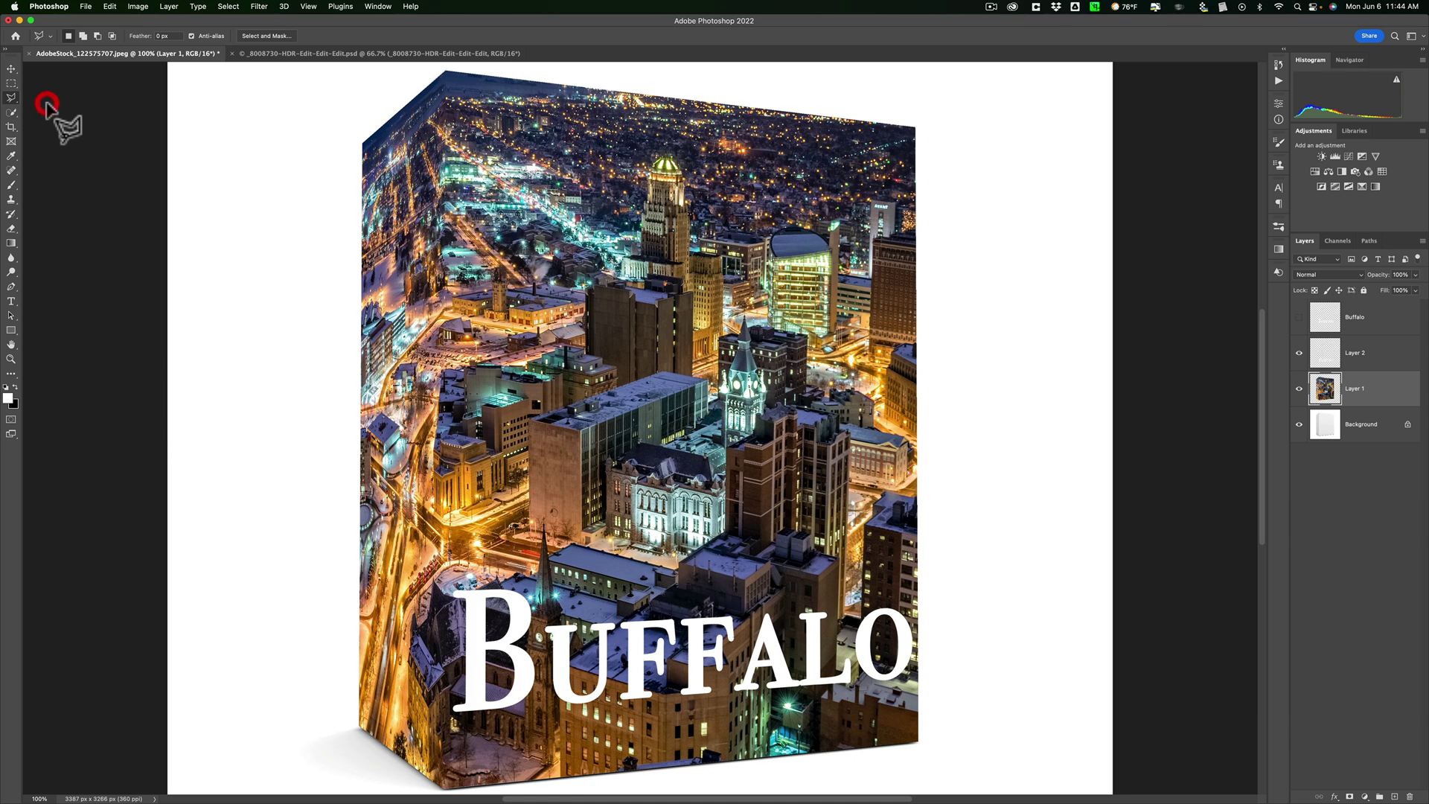
# Trace a four-corner polygonal selection around the box's narrow left side face.
pyautogui.click(363, 146)
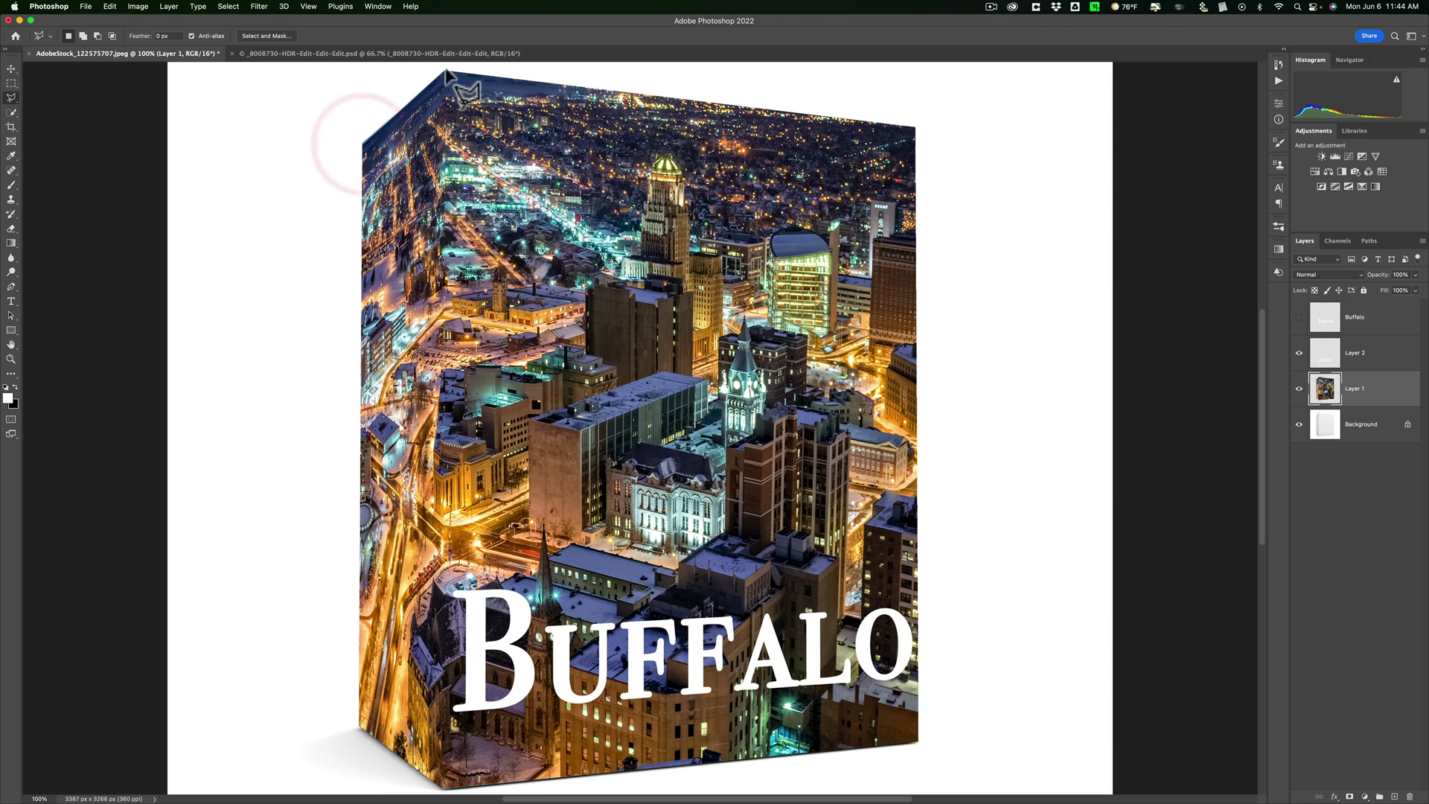
pyautogui.click(446, 73)
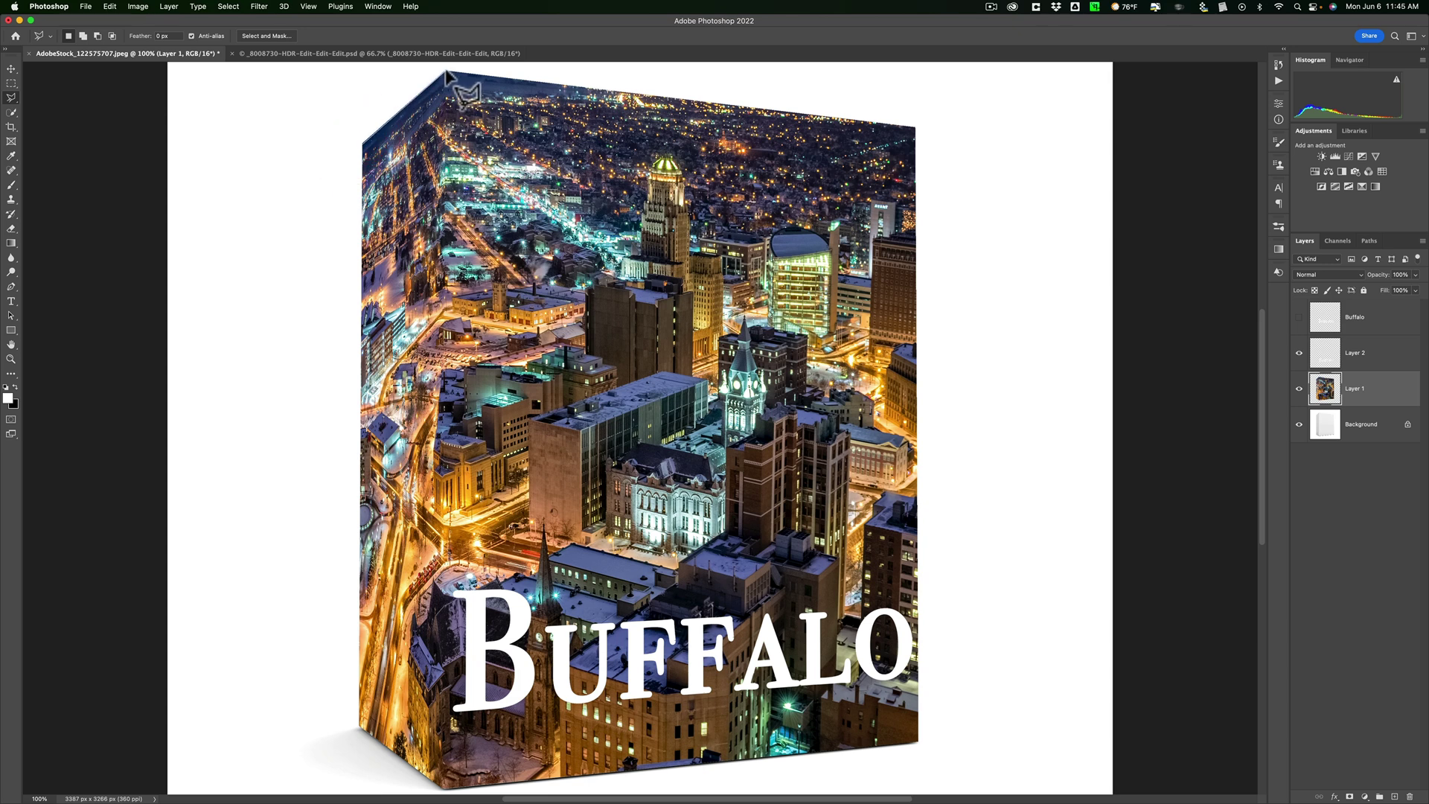
pyautogui.click(446, 72)
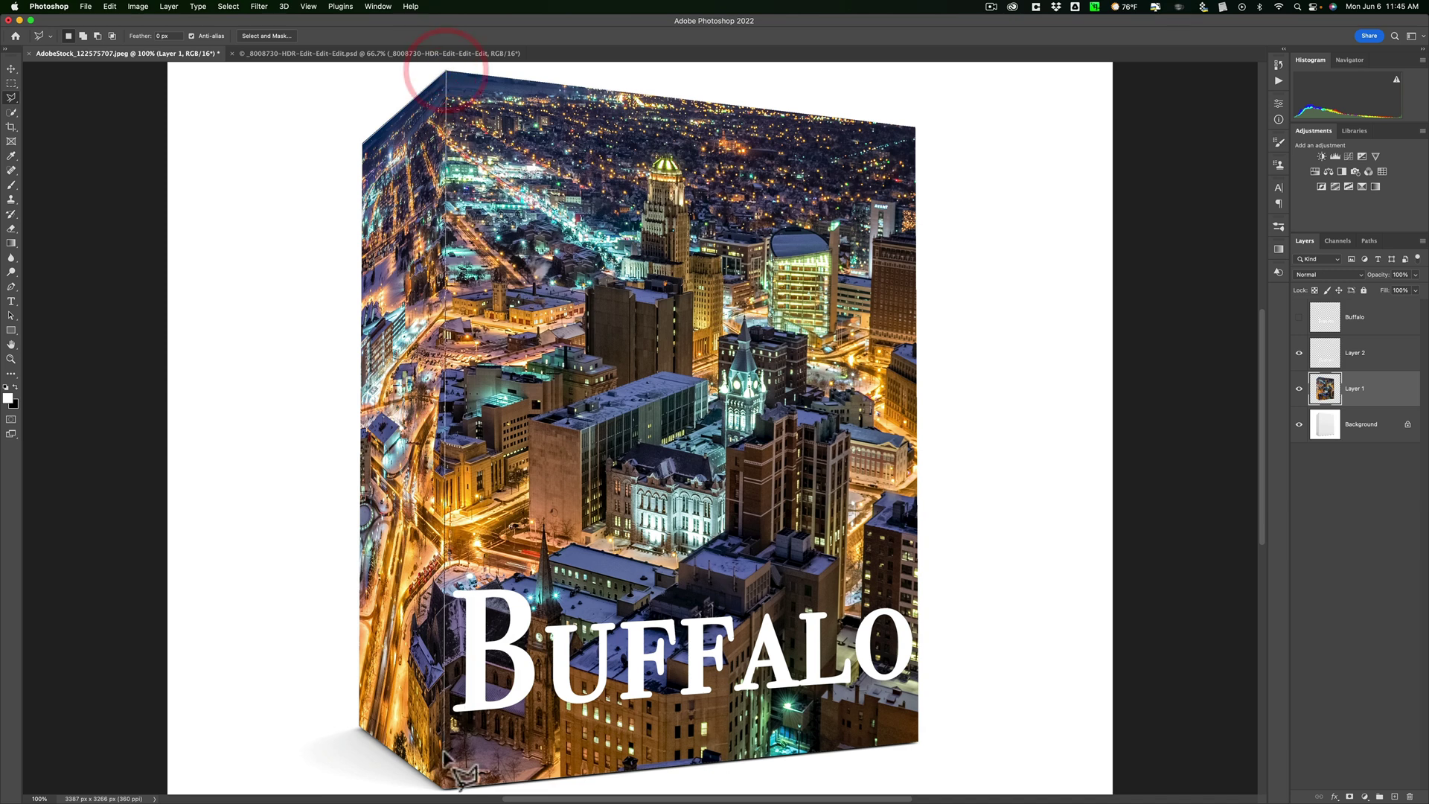
pyautogui.click(444, 790)
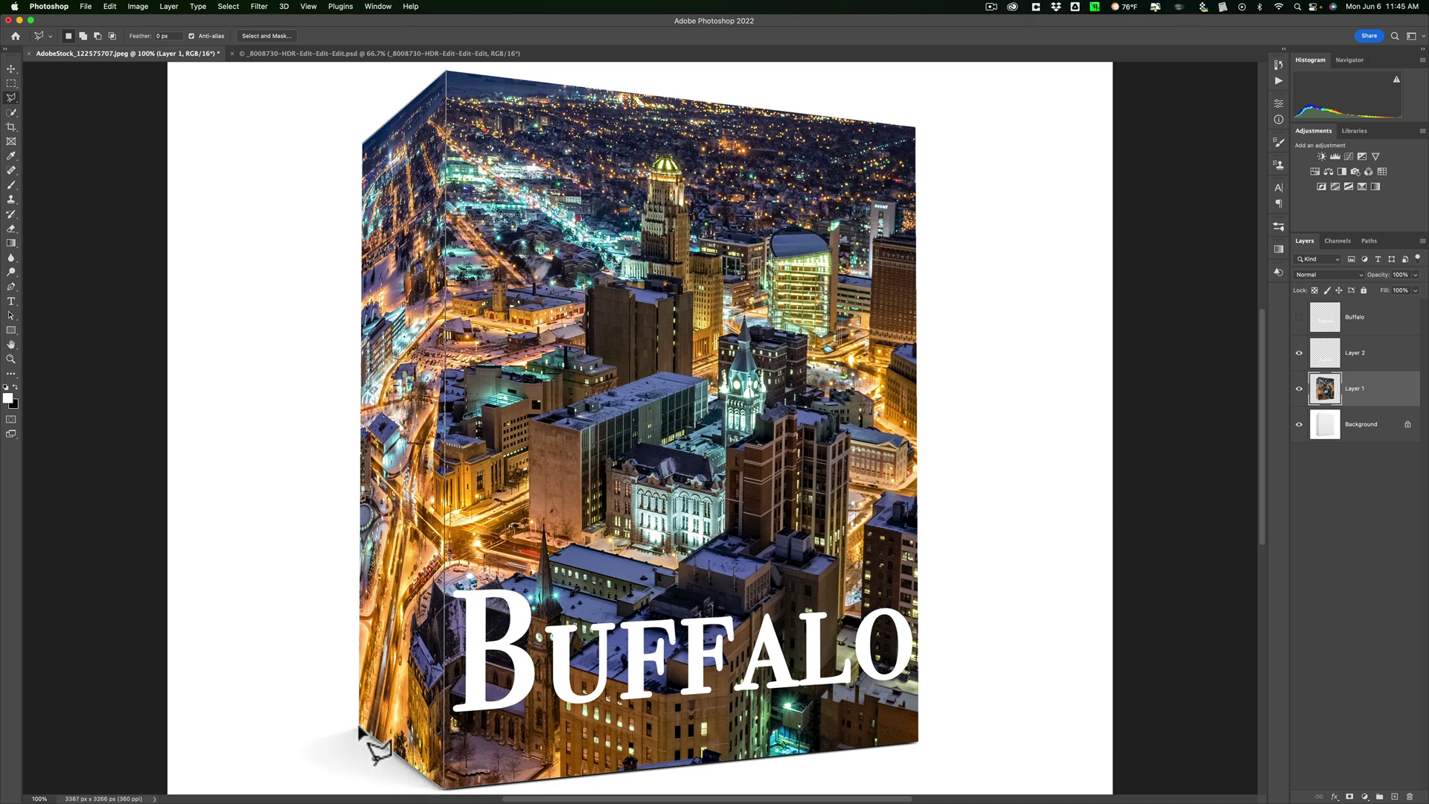
pyautogui.click(358, 730)
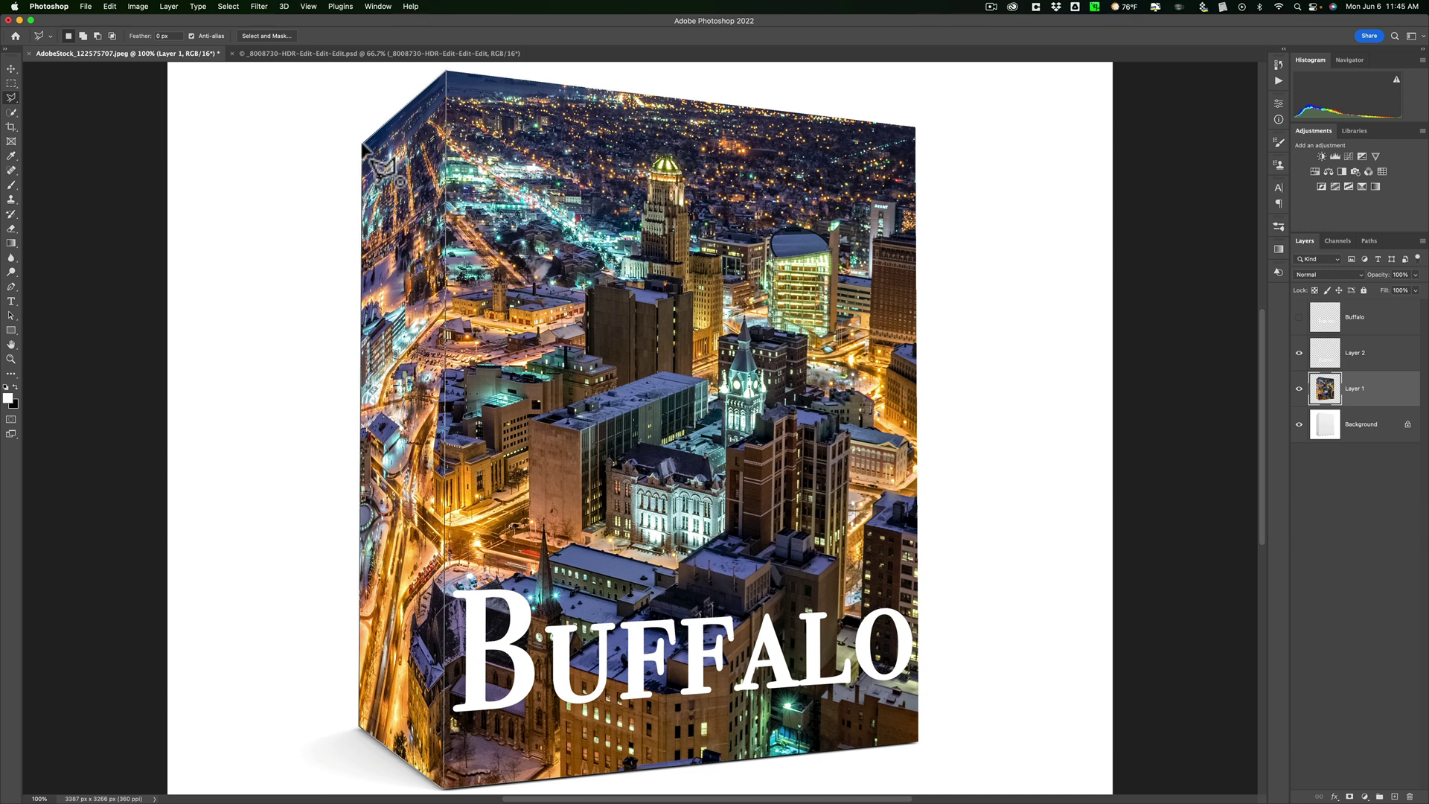
pyautogui.doubleClick(362, 144)
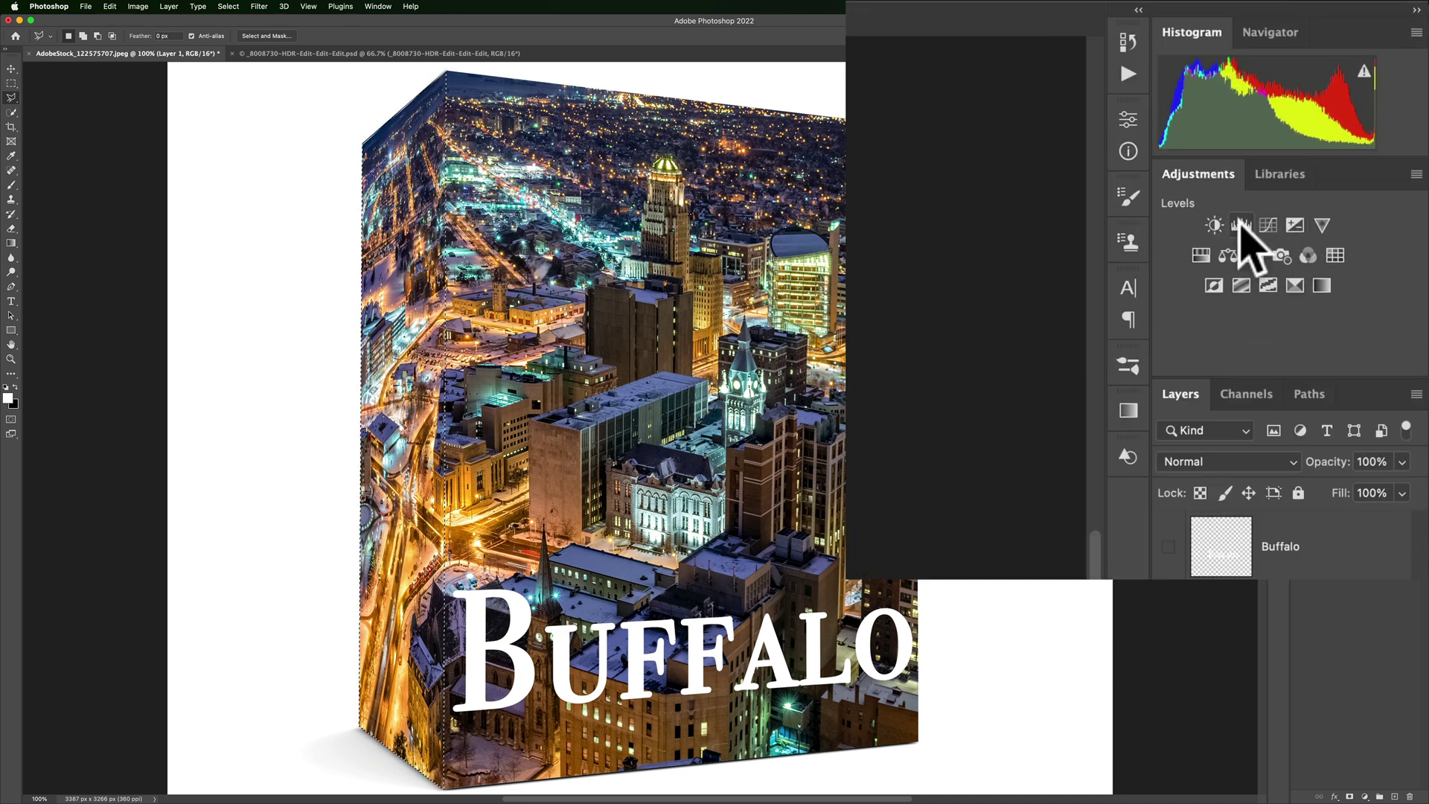
# Add an Exposure adjustment to the left-face selection, lowering exposure to about -1.71.
pyautogui.click(1294, 225)
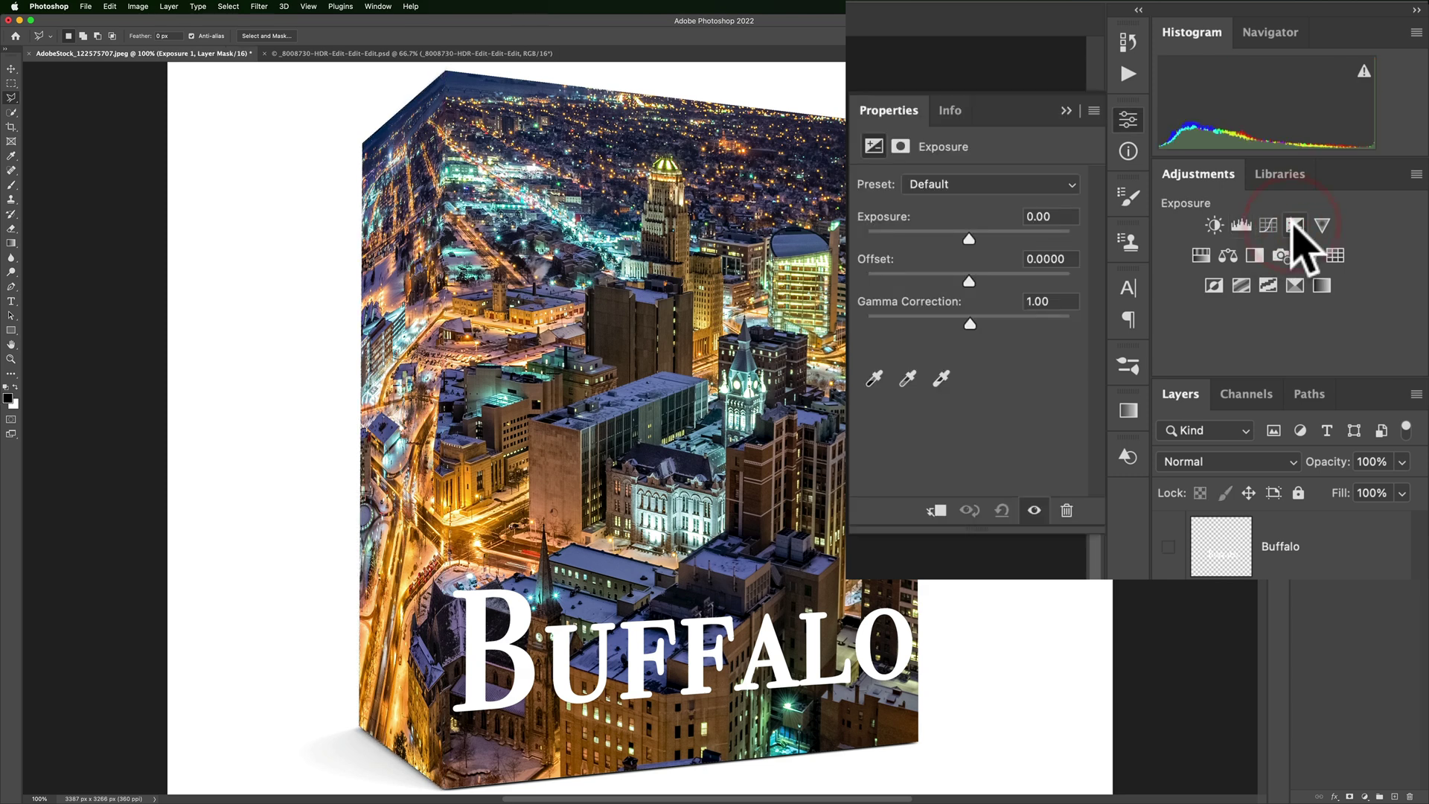
pyautogui.moveTo(967, 237); pyautogui.dragTo(952, 237)
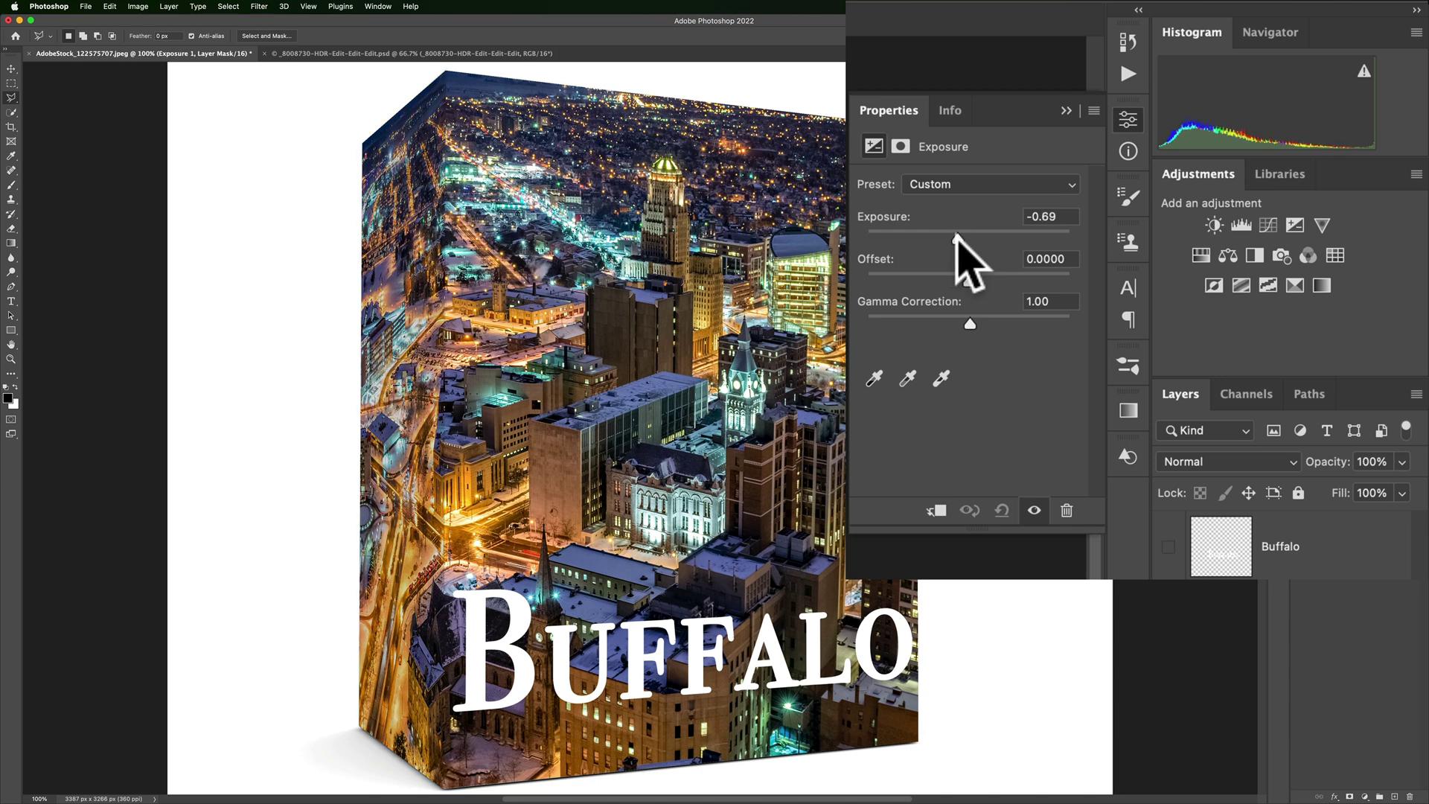
pyautogui.moveTo(957, 235); pyautogui.dragTo(941, 236)
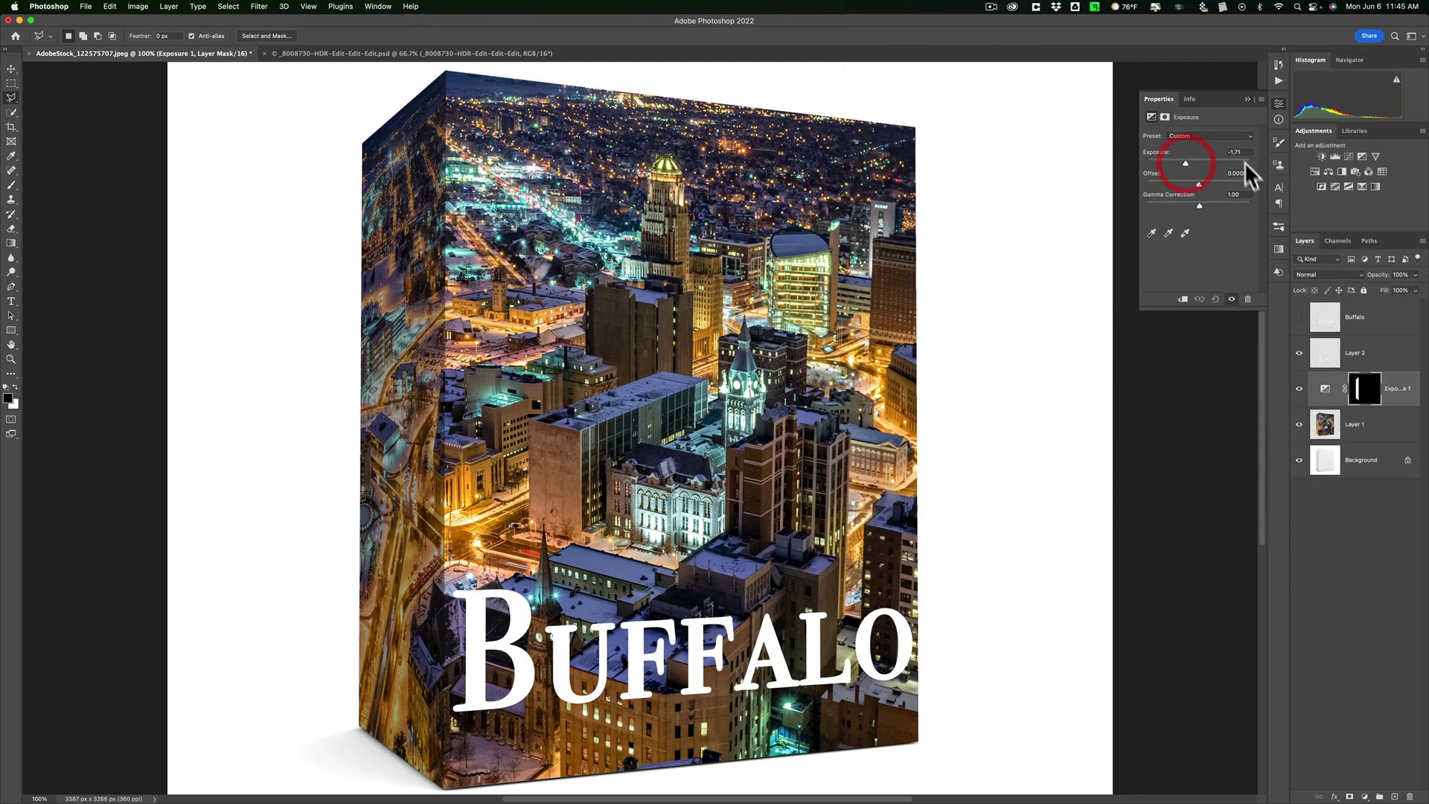
pyautogui.click(1248, 99)
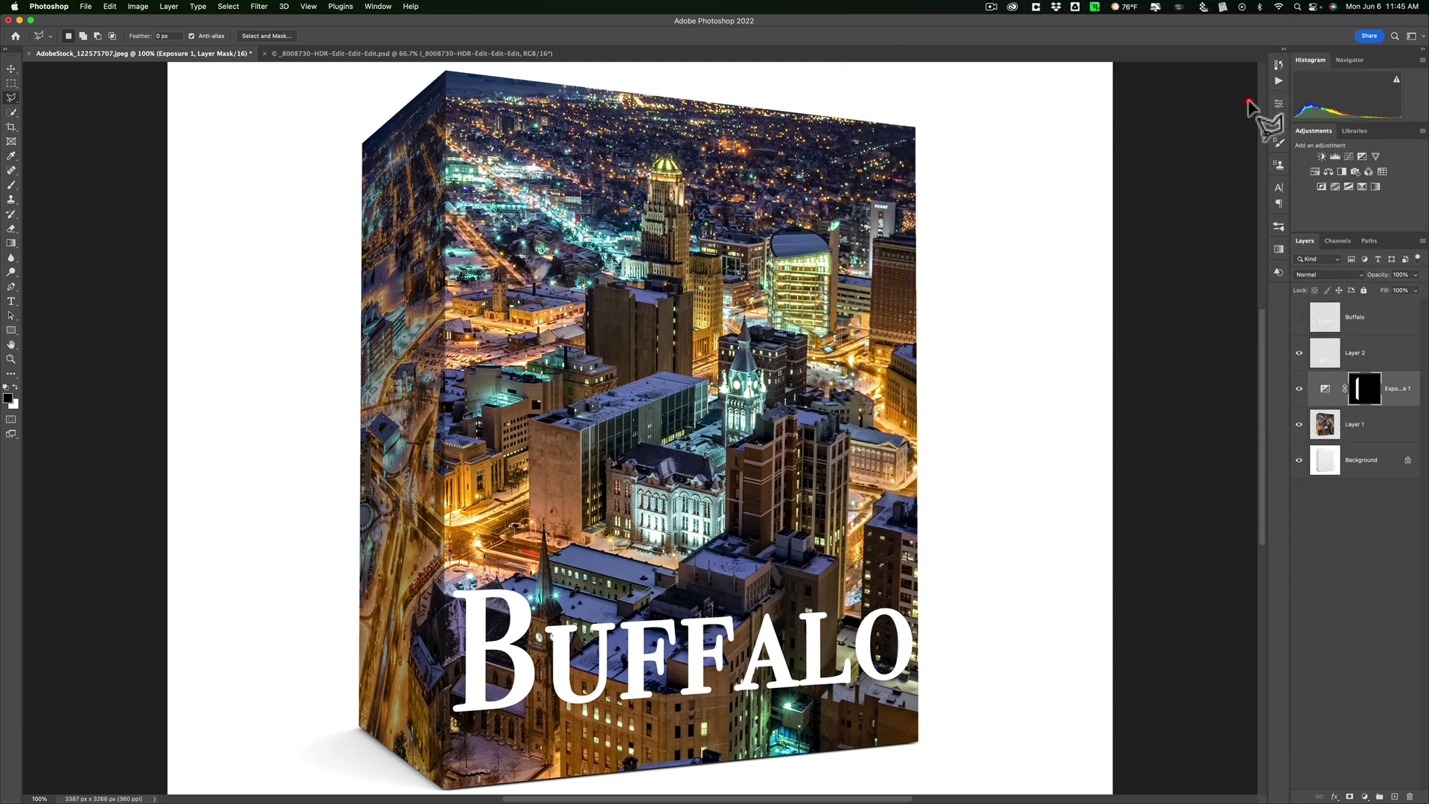
pyautogui.press('super')
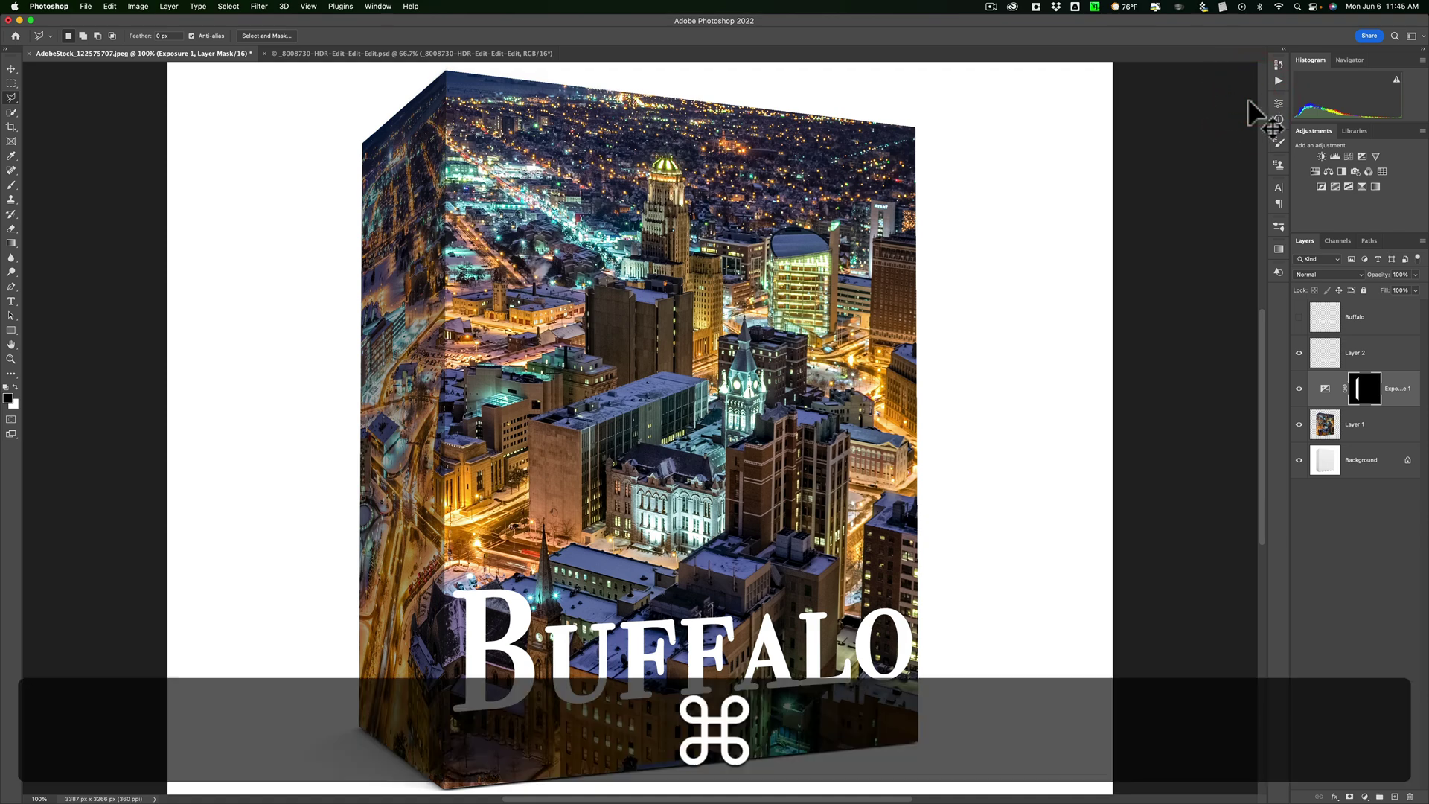
pyautogui.press('super+minus')
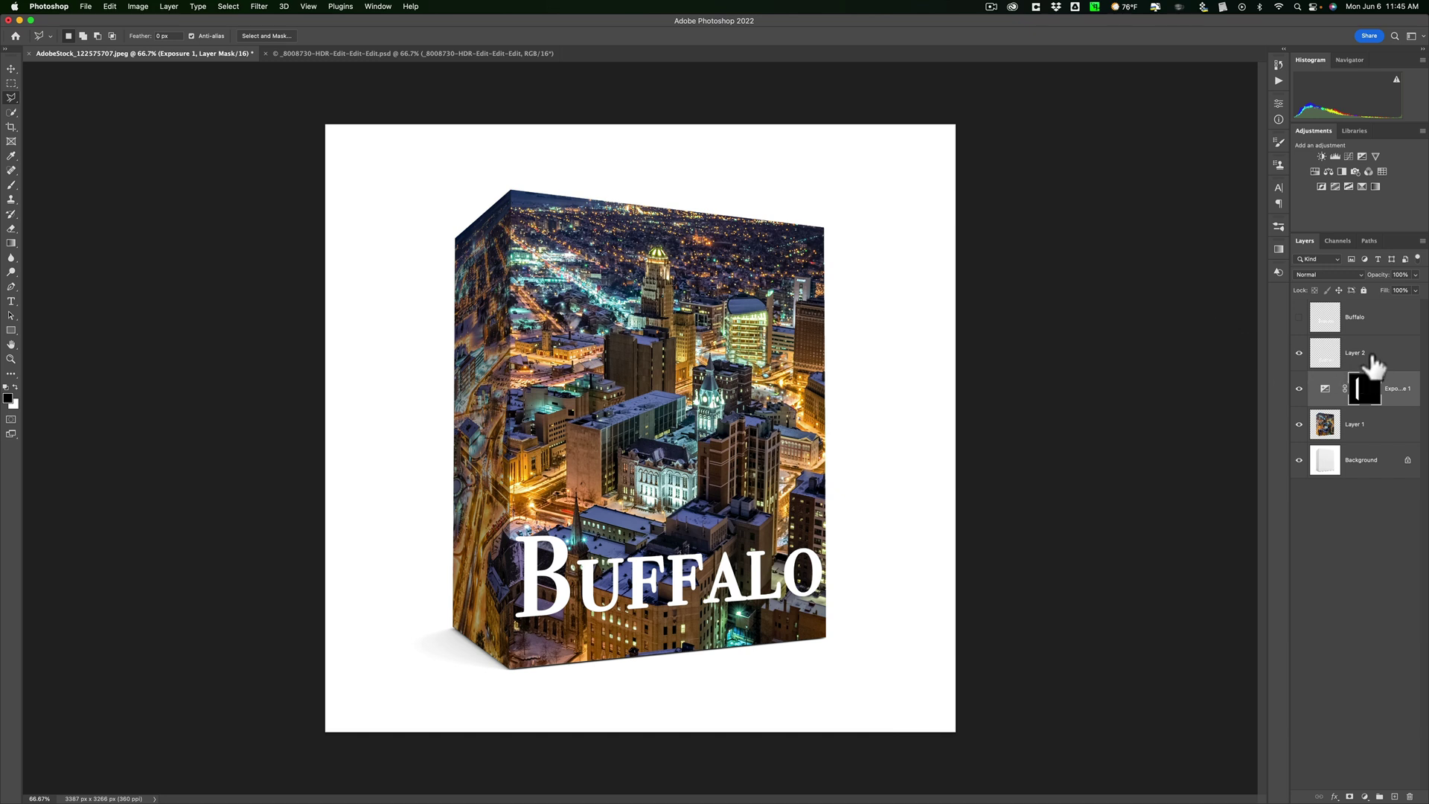
pyautogui.click(1375, 314)
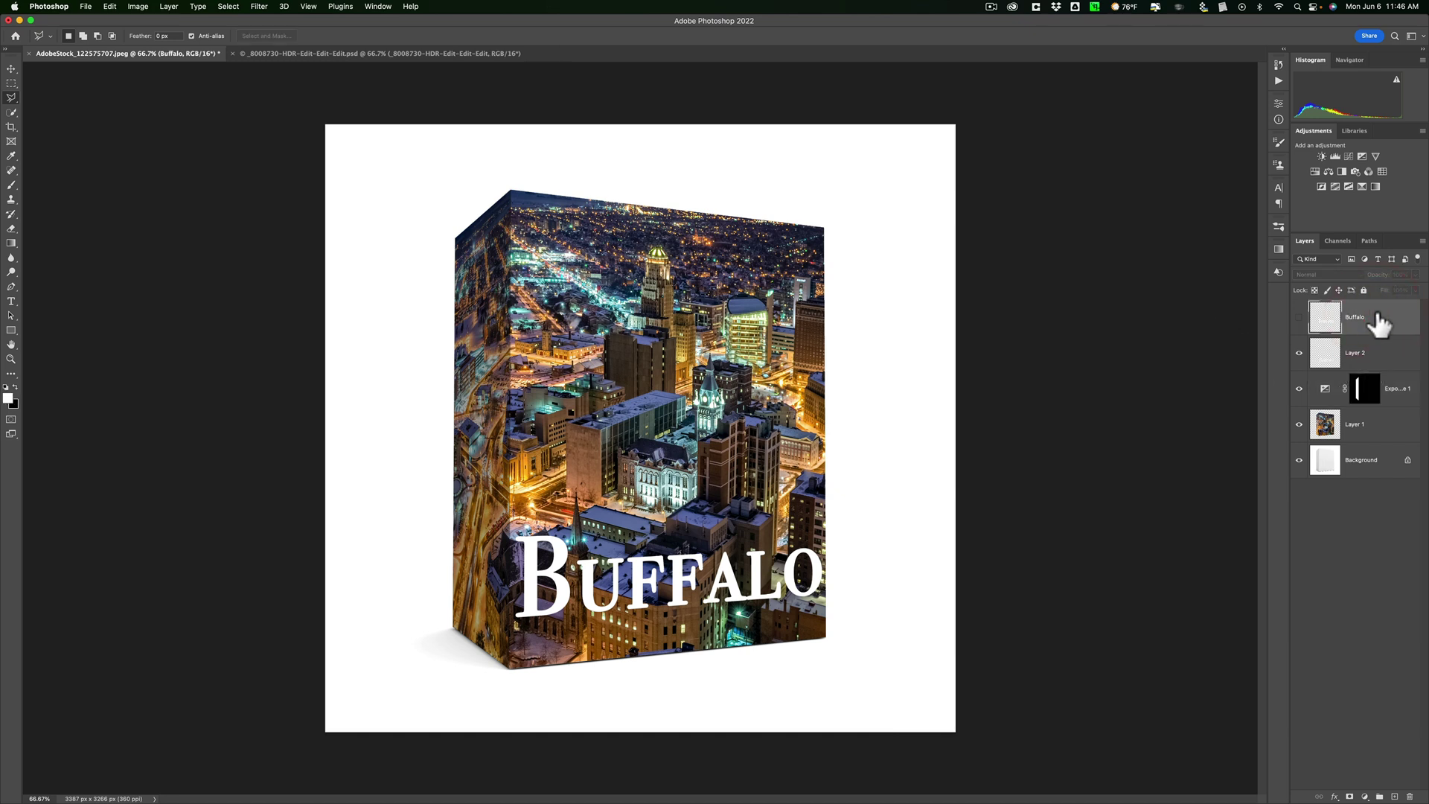